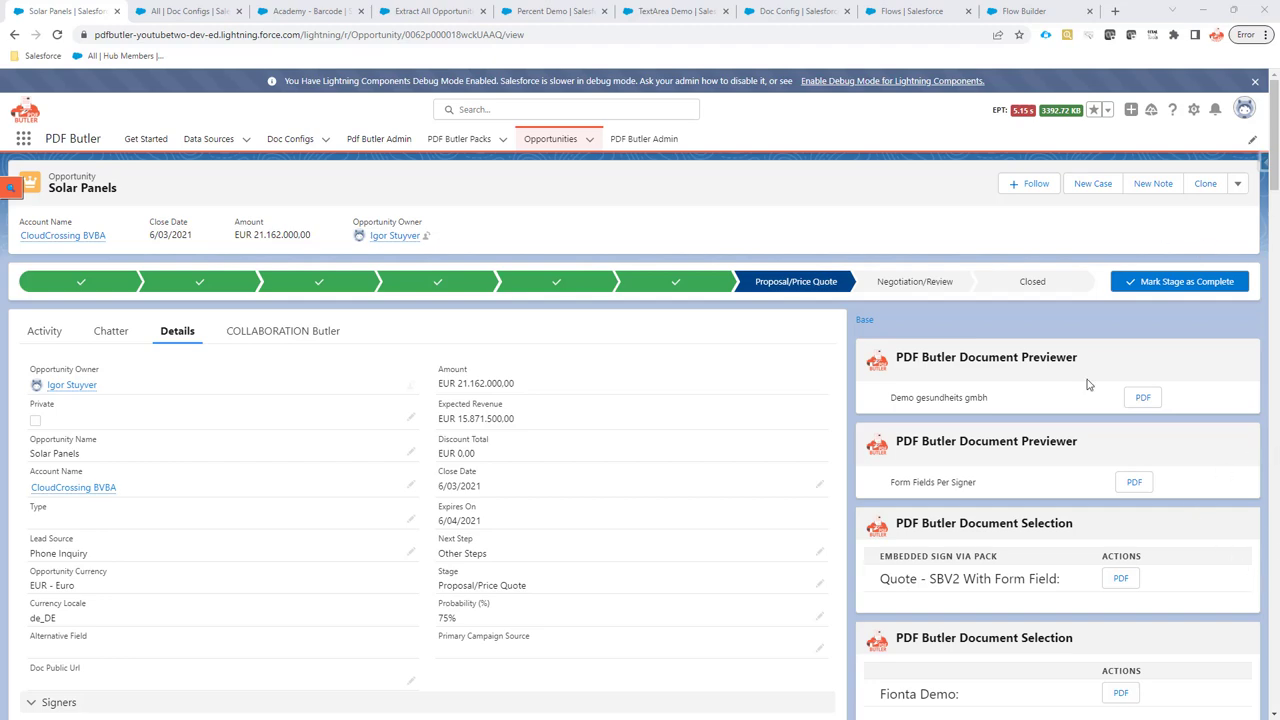
Scroll down the opportunity and highlight the Document Selection component heading.
{"action": "scroll", "coordinate": [1088, 384], "scroll_direction": "down", "scroll_amount": 10}
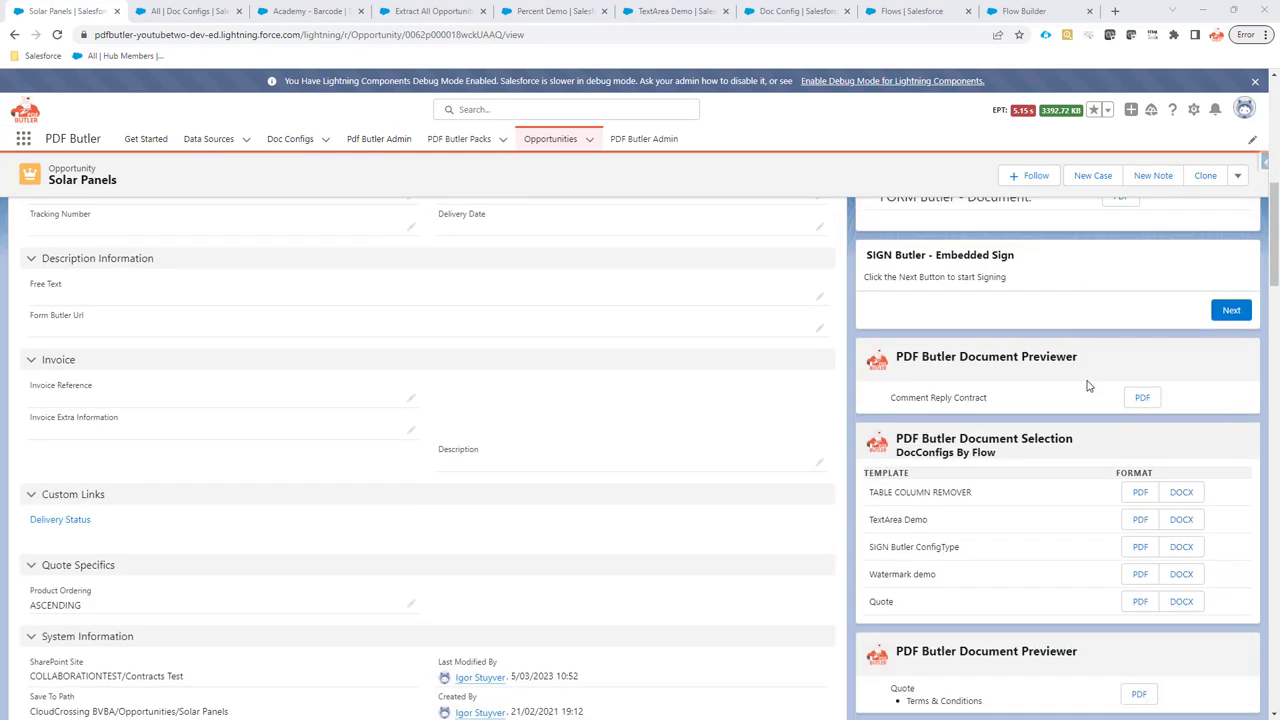
{"action": "scroll", "coordinate": [1088, 386], "scroll_direction": "down", "scroll_amount": 1}
{"action": "left_click_drag", "start_coordinate": [875, 412], "coordinate": [907, 519]}
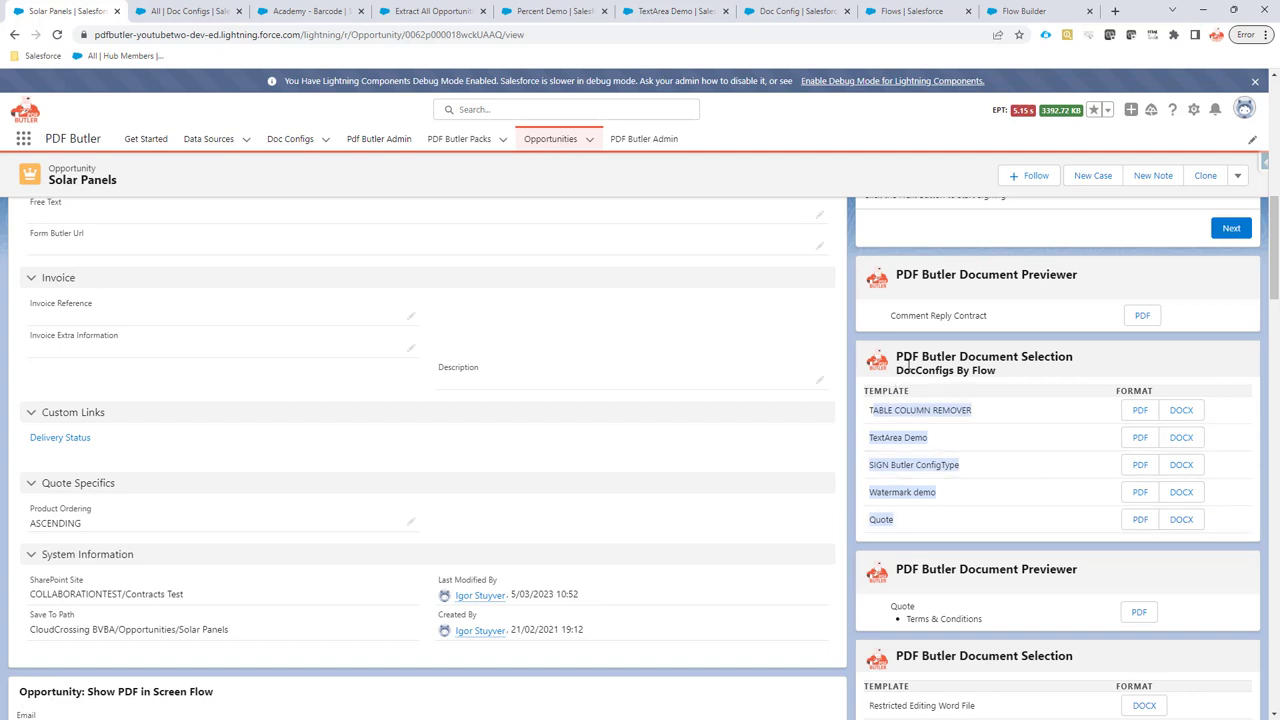
{"action": "left_click_drag", "start_coordinate": [896, 357], "coordinate": [940, 357]}
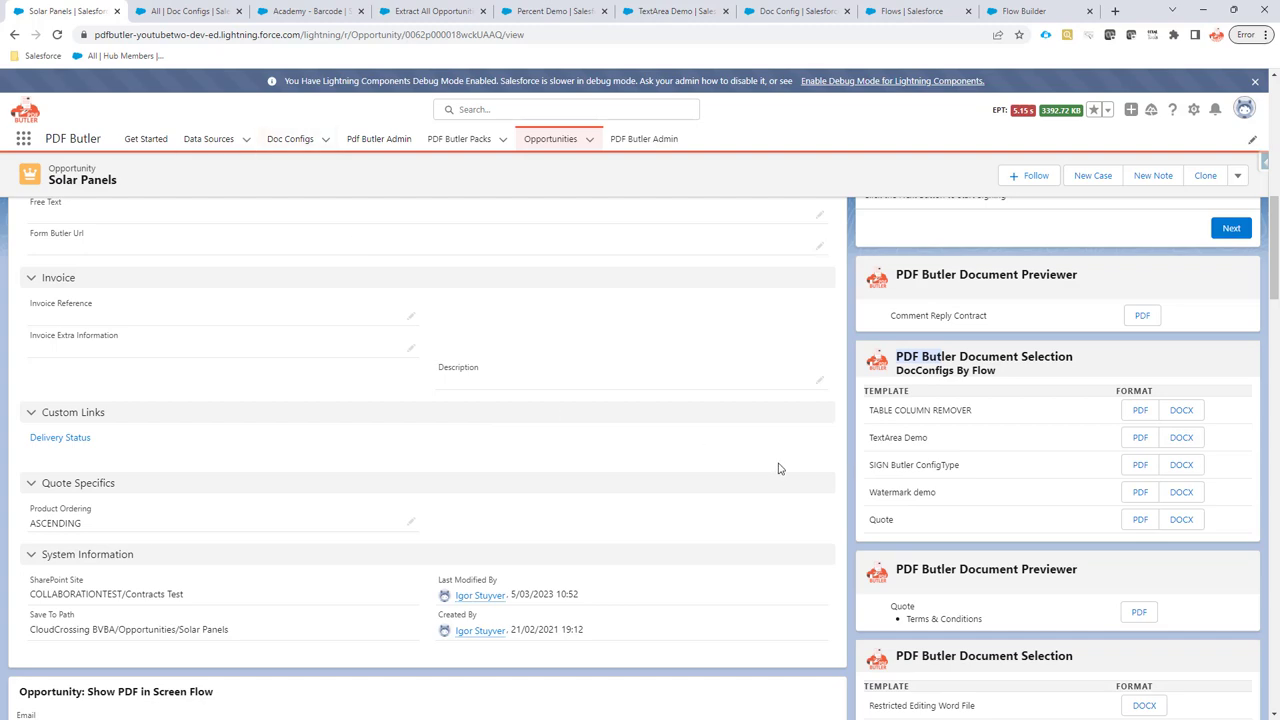
Return to the top and switch to the Academy - Barcode doc config record.
{"action": "scroll", "coordinate": [668, 451], "scroll_direction": "up", "scroll_amount": 10}
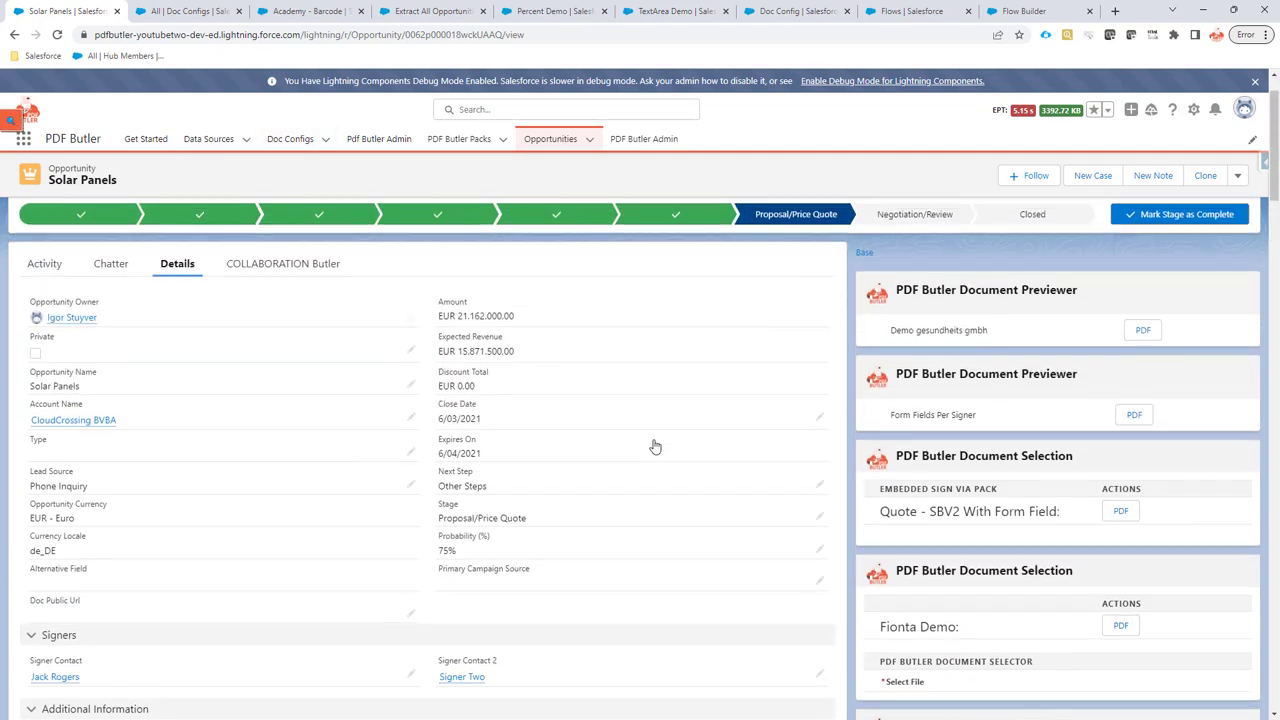
{"action": "scroll", "coordinate": [655, 447], "scroll_direction": "up", "scroll_amount": 1}
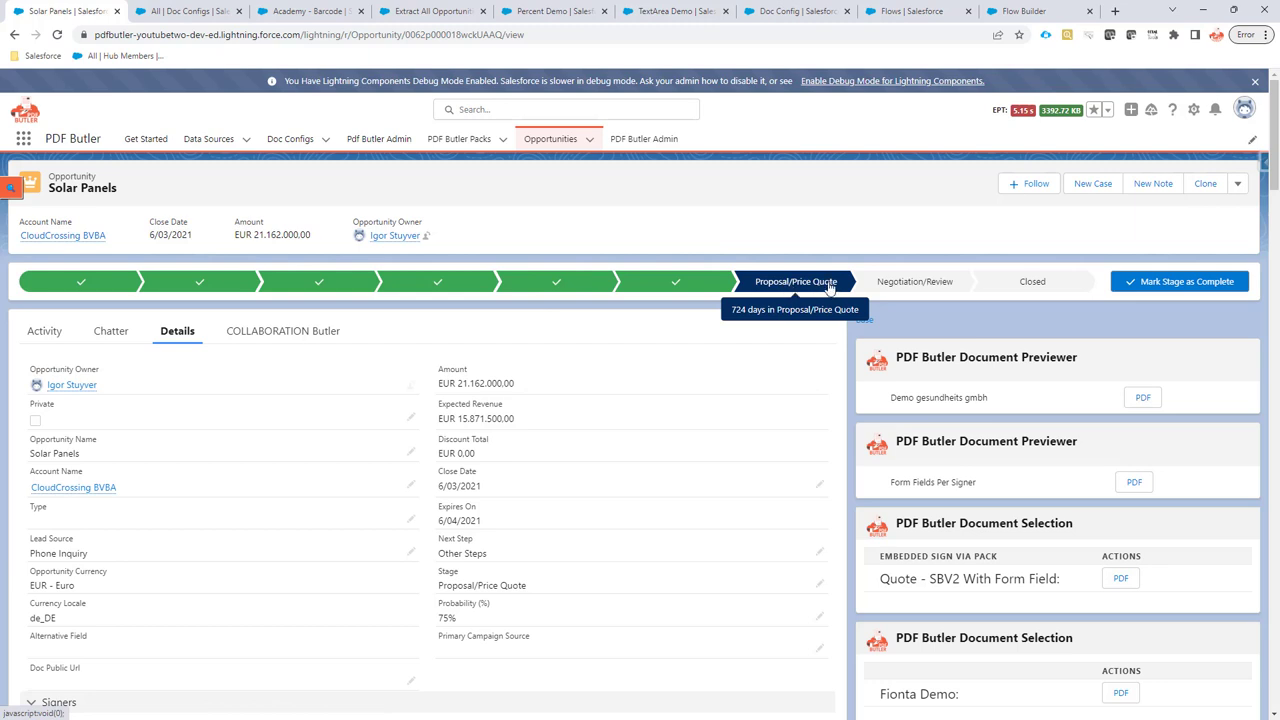
{"action": "left_click", "coordinate": [303, 11]}
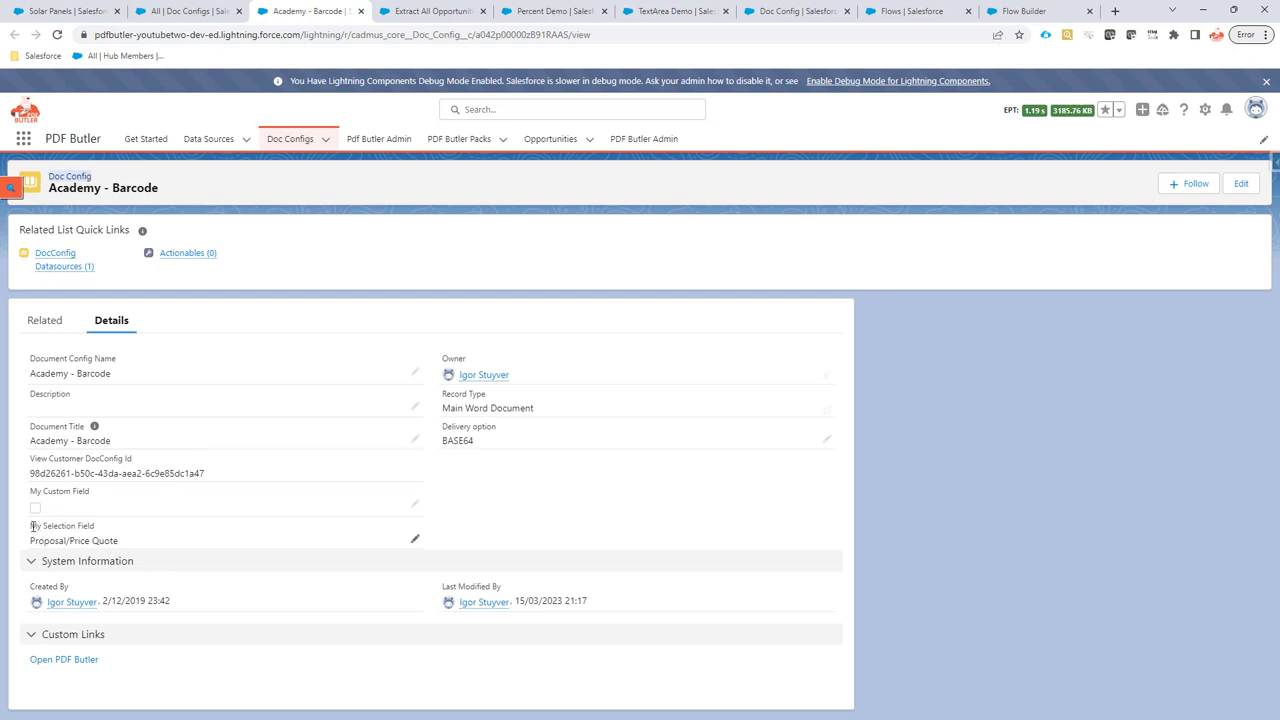
Note My Selection Field, view the Extract All Opportunities, Percent Demo and TextArea Demo configs, then return to Solar Panels.
{"action": "left_click_drag", "start_coordinate": [33, 527], "coordinate": [100, 528]}
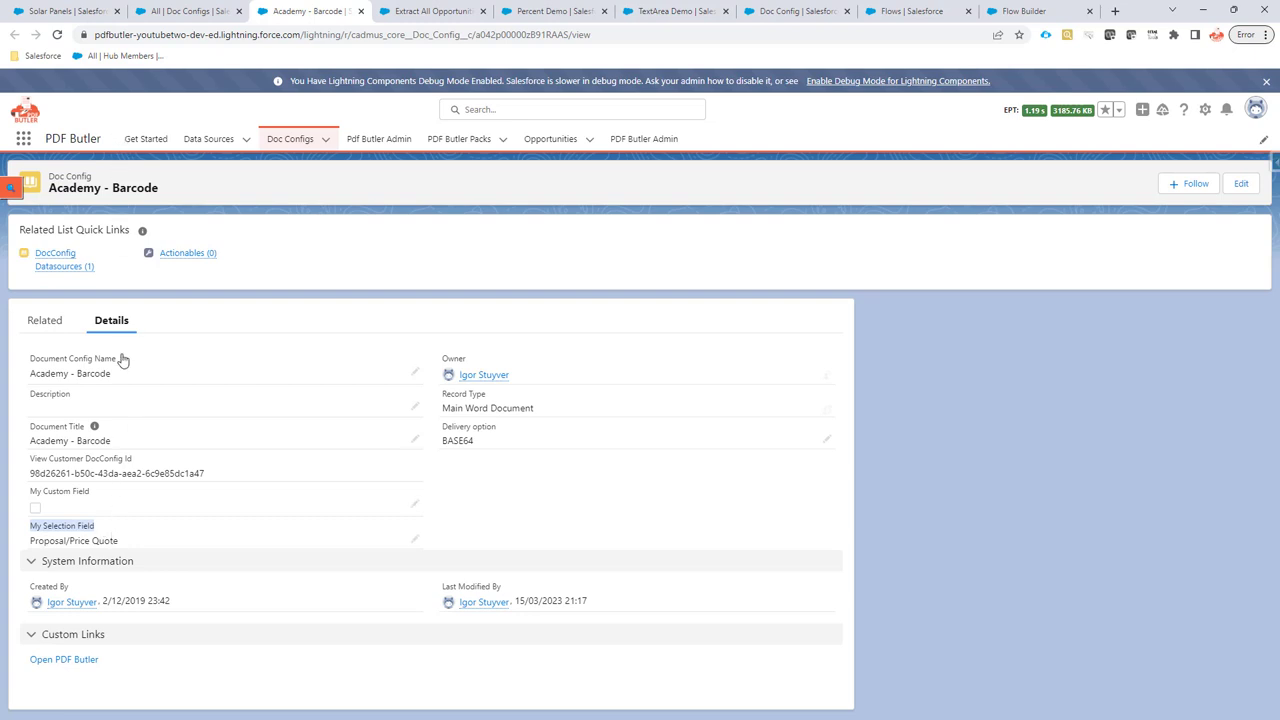
{"action": "left_click", "coordinate": [430, 11]}
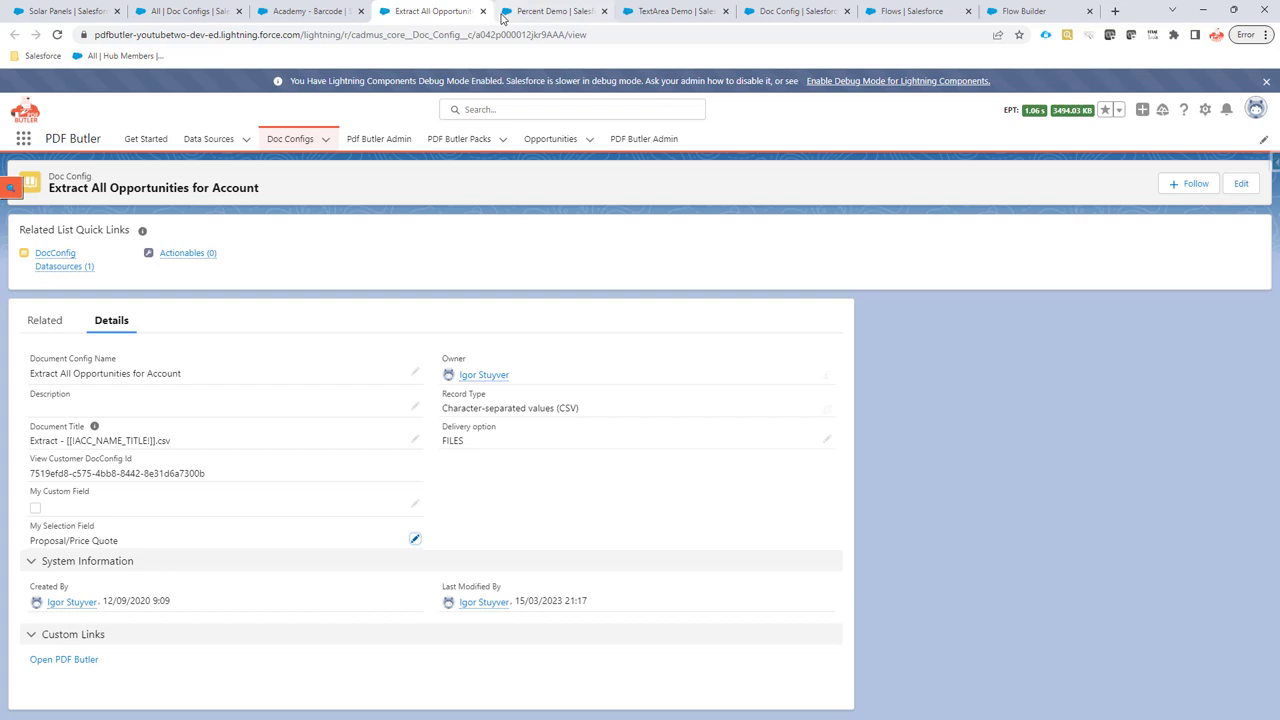
{"action": "left_click", "coordinate": [533, 12]}
{"action": "left_click", "coordinate": [662, 12]}
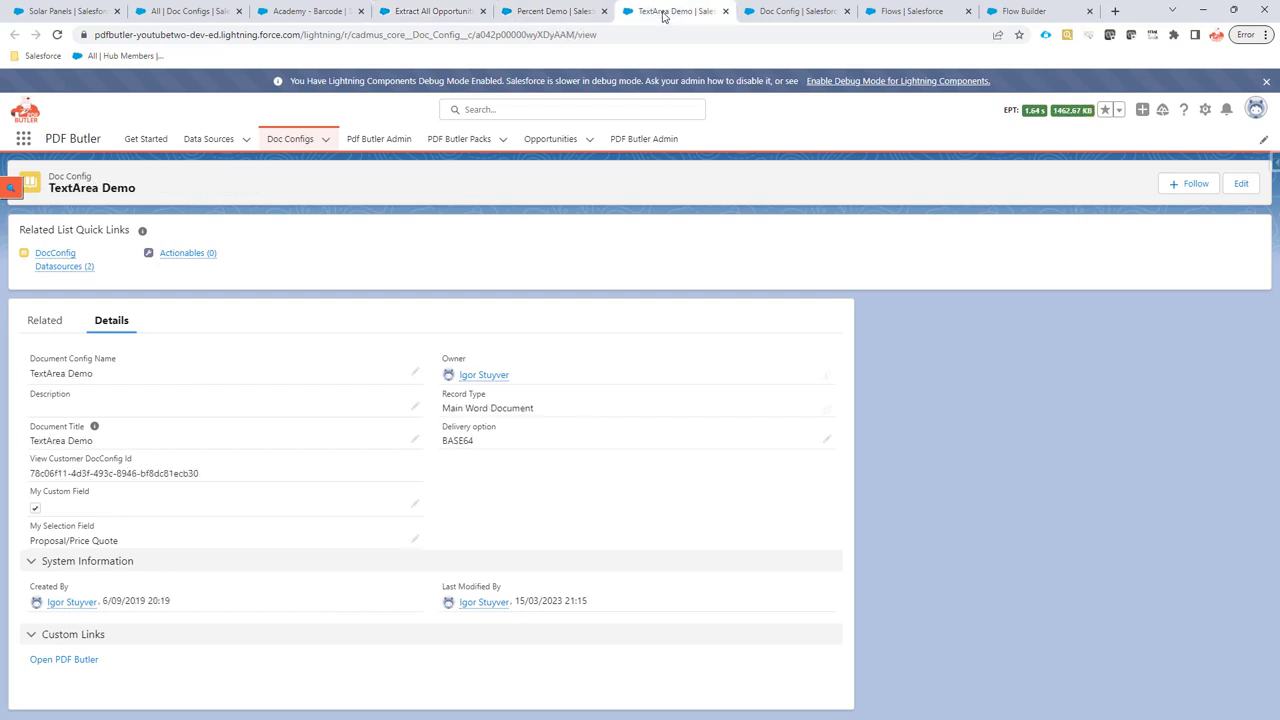
{"action": "left_click", "coordinate": [74, 12]}
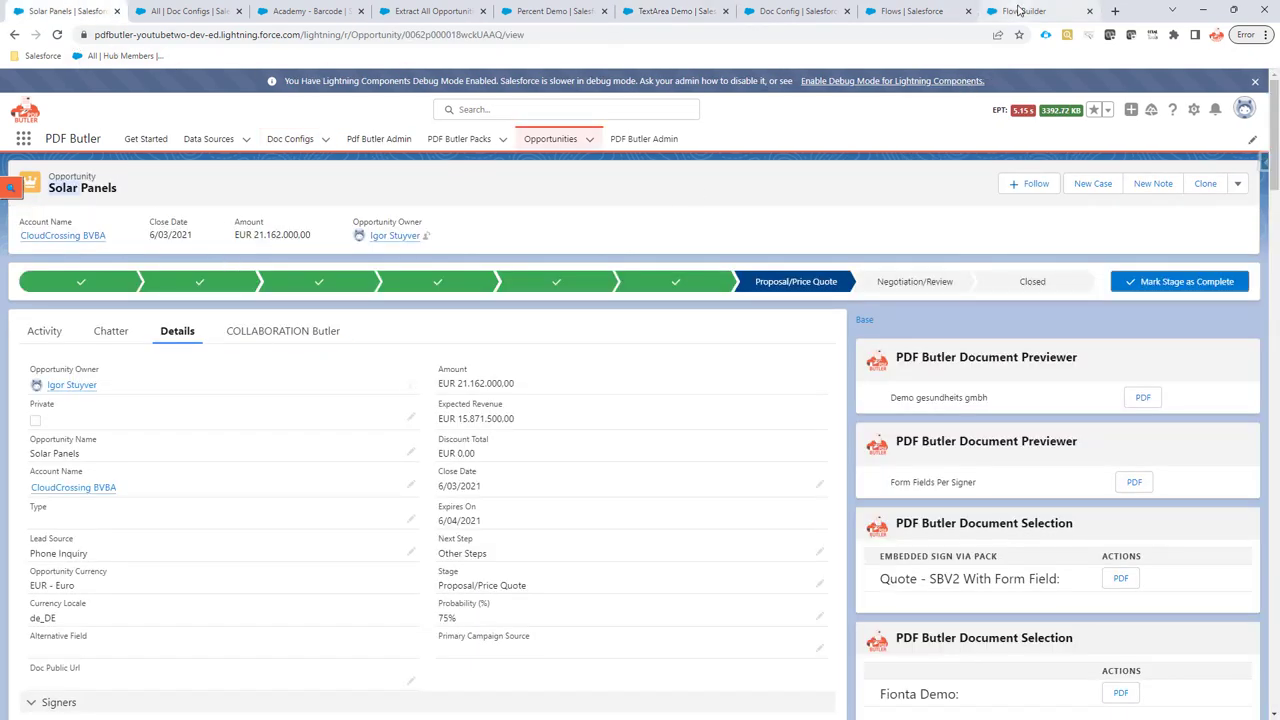
Create a new Autolaunched Flow (No Trigger).
{"action": "left_click", "coordinate": [1020, 11]}
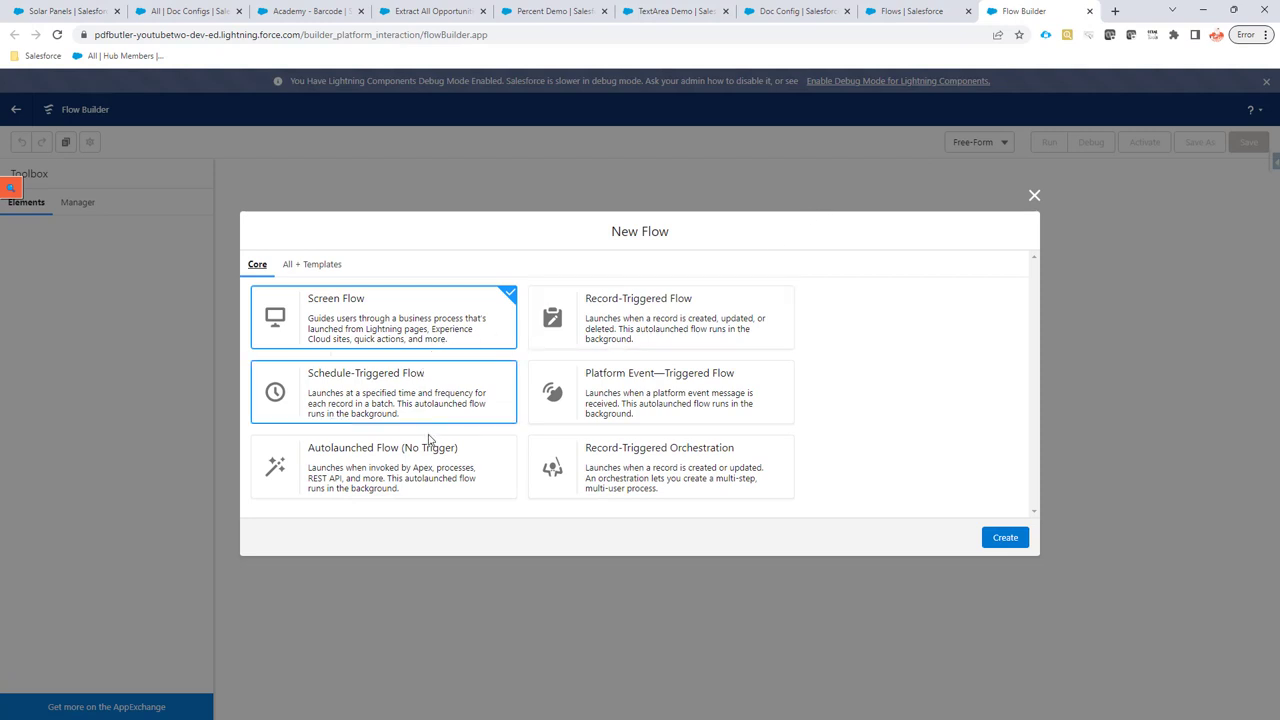
{"action": "left_click", "coordinate": [425, 465]}
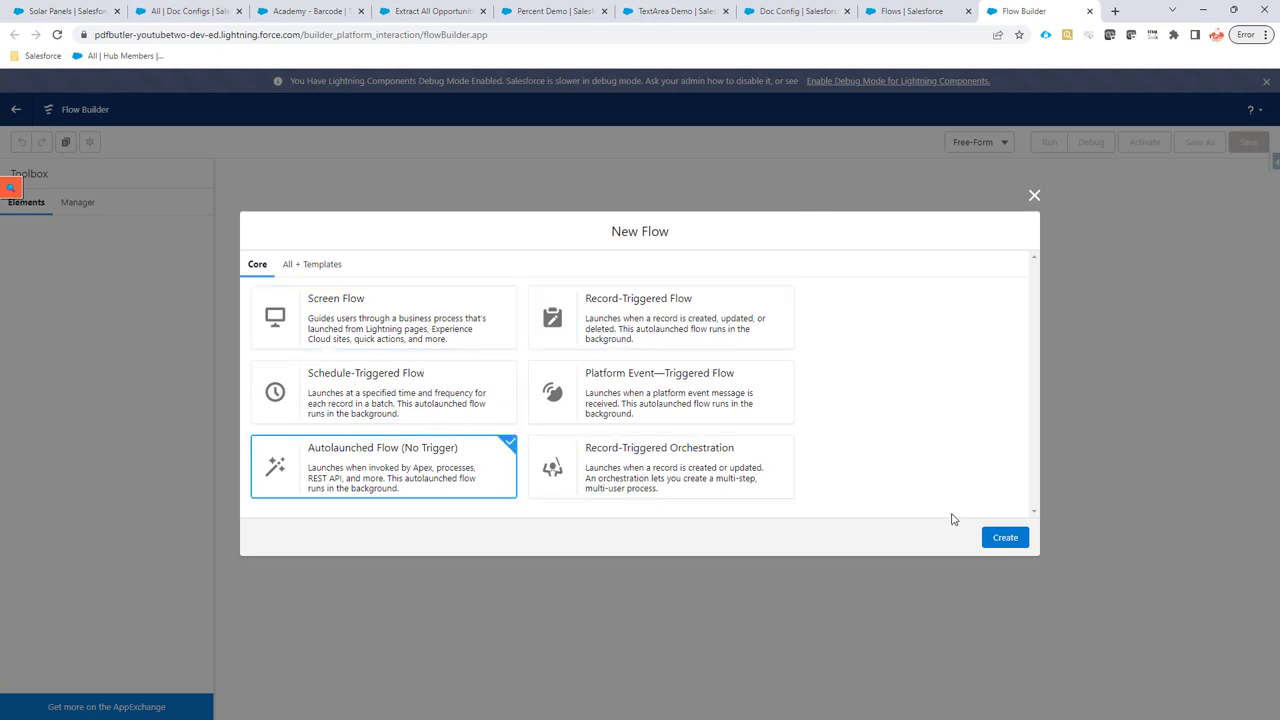
{"action": "left_click", "coordinate": [1005, 538]}
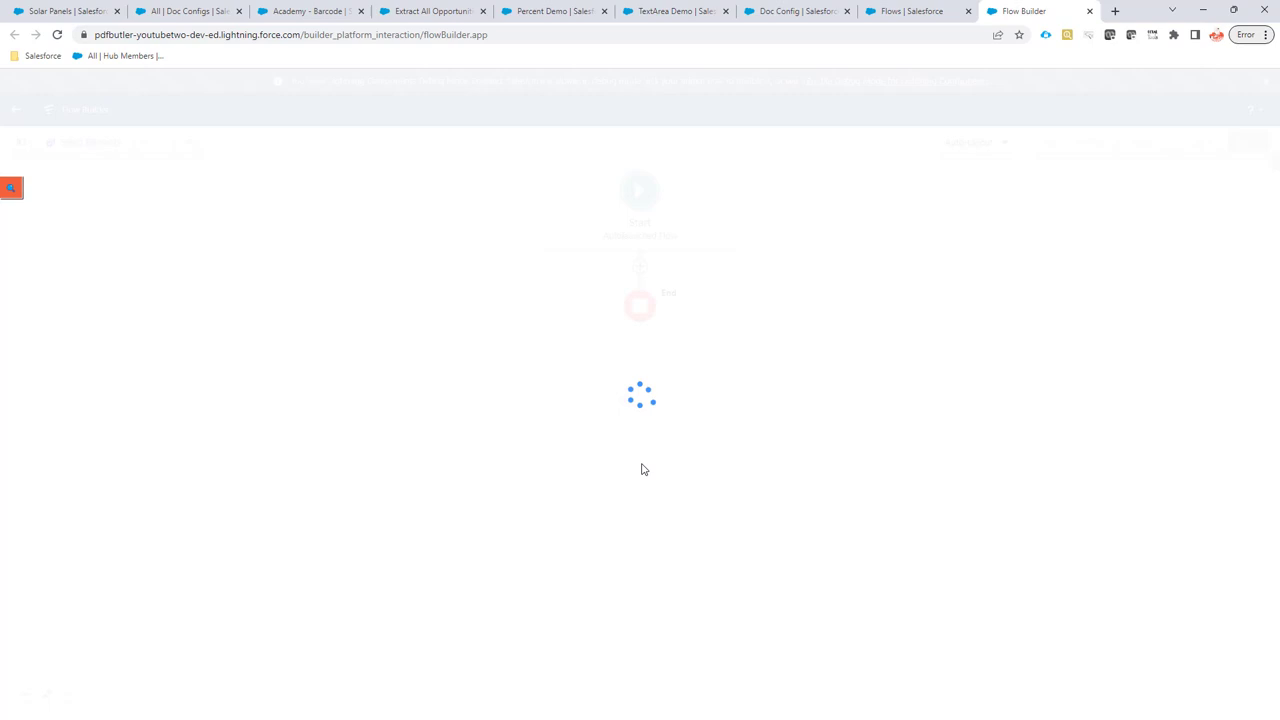
Add a docConfigs variable of type Text, allowing multiple values and available for output.
{"action": "left_click", "coordinate": [21, 144]}
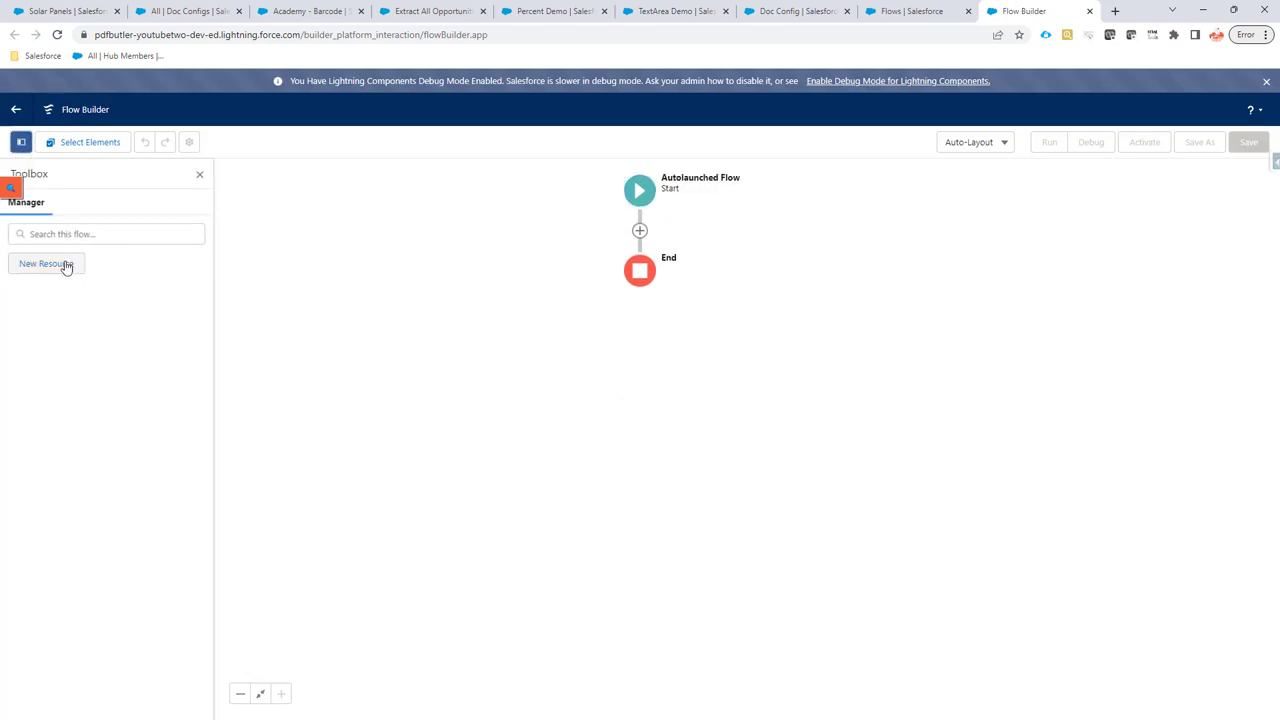
{"action": "left_click", "coordinate": [63, 263]}
{"action": "left_click", "coordinate": [445, 342]}
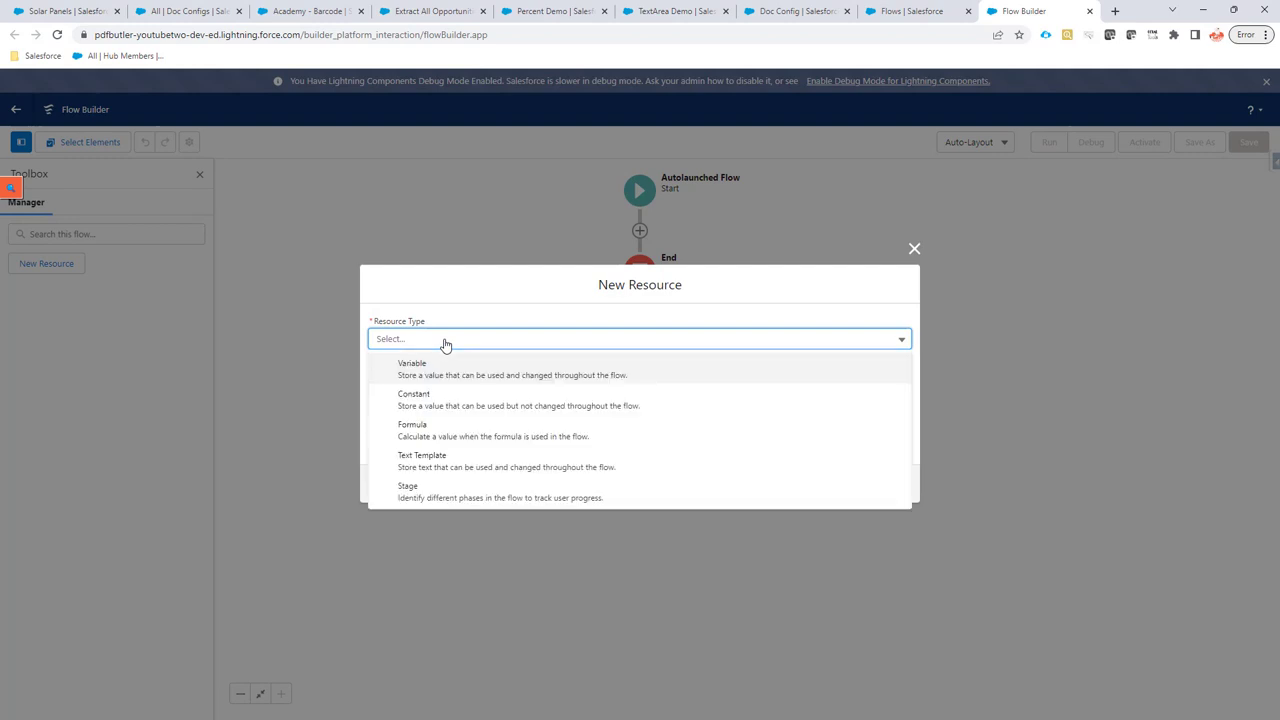
{"action": "left_click", "coordinate": [446, 368]}
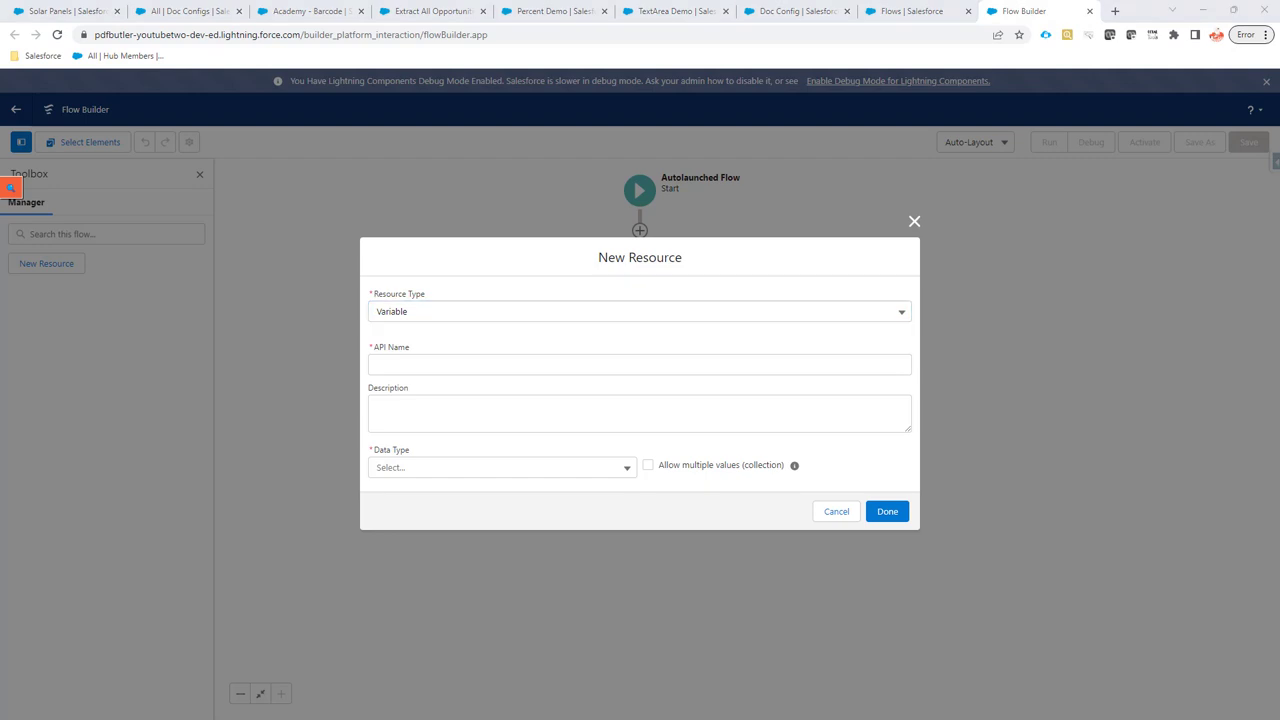
{"action": "left_click", "coordinate": [426, 362]}
{"action": "type", "text": "docConfigs"}
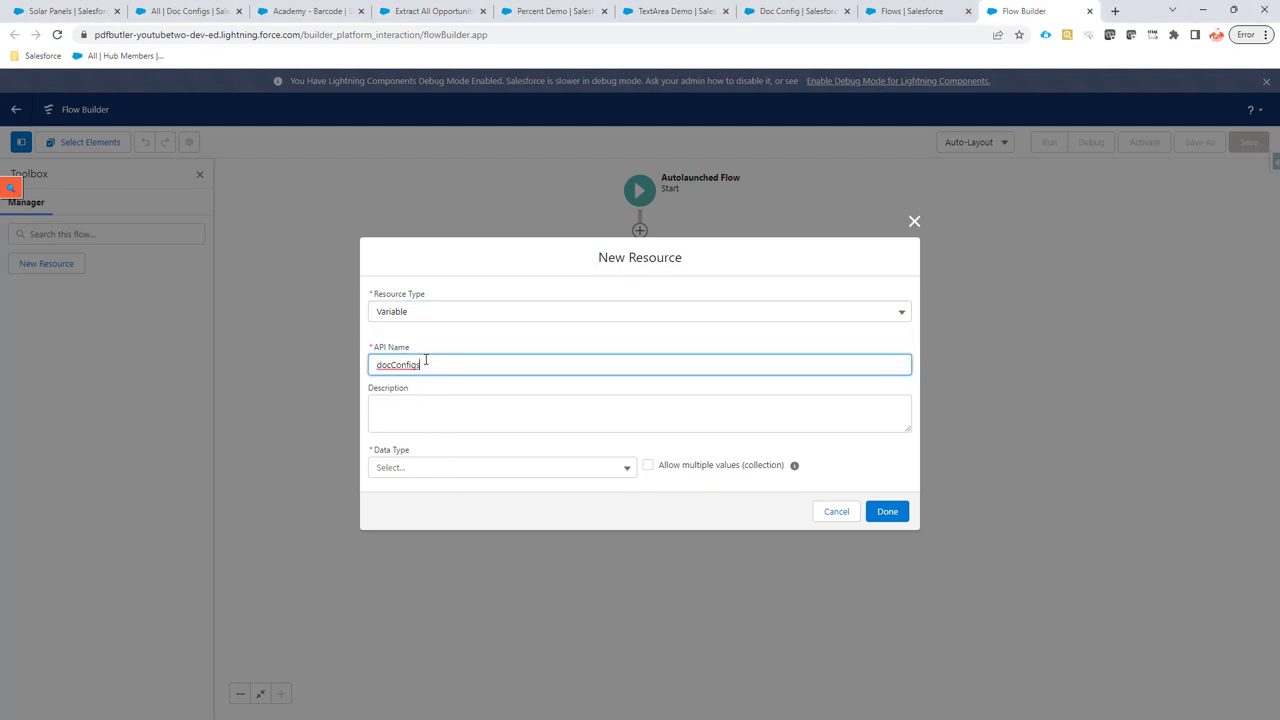
{"action": "left_click", "coordinate": [432, 470]}
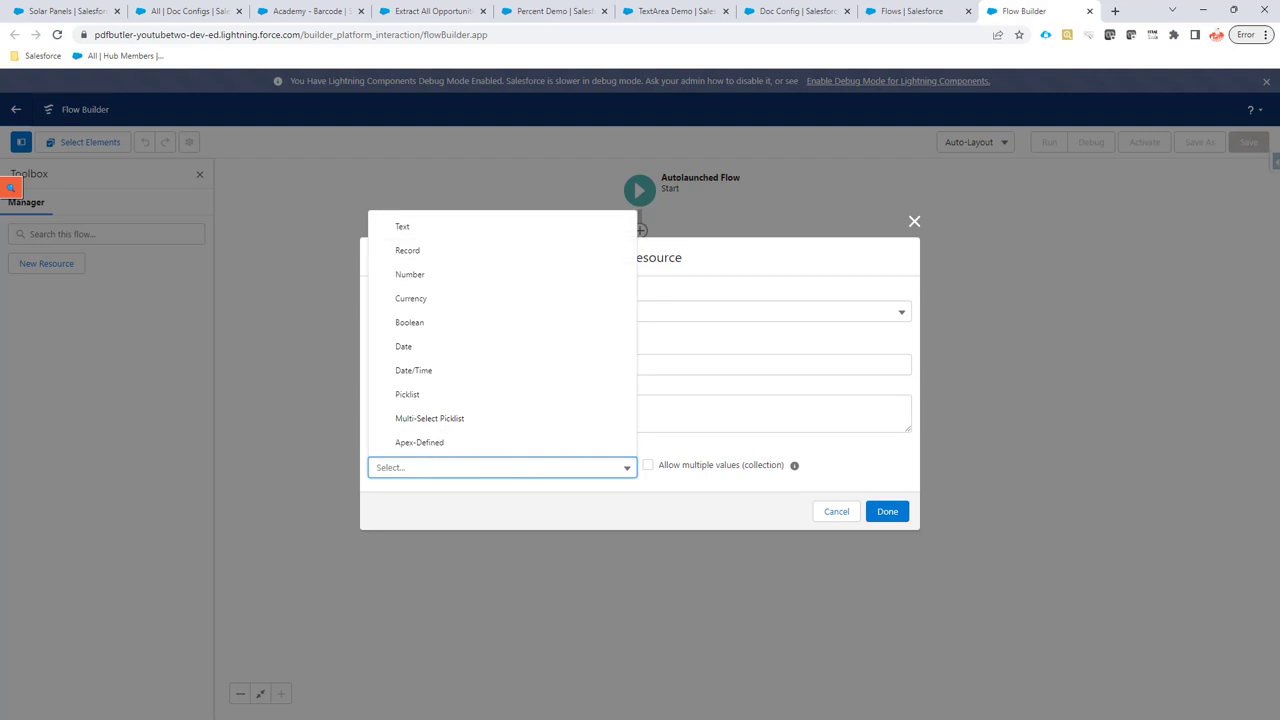
{"action": "key", "text": "Escape"}
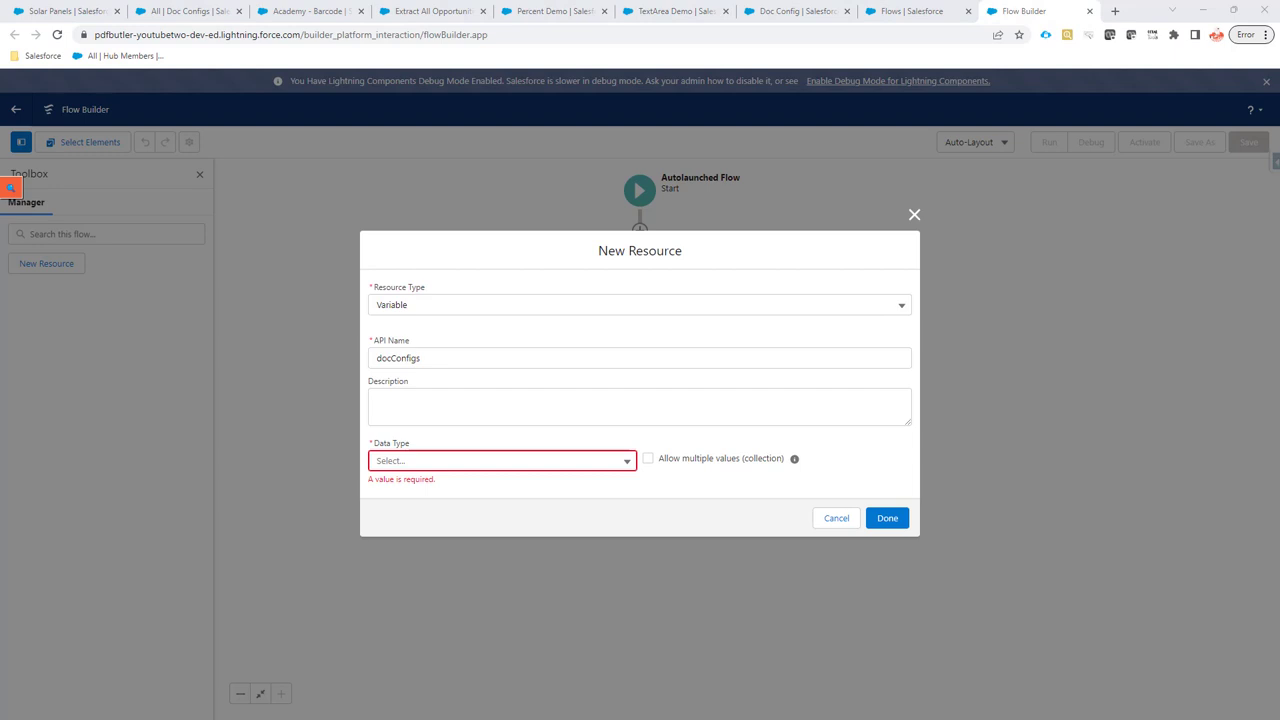
{"action": "left_click", "coordinate": [466, 462]}
{"action": "left_click", "coordinate": [449, 490]}
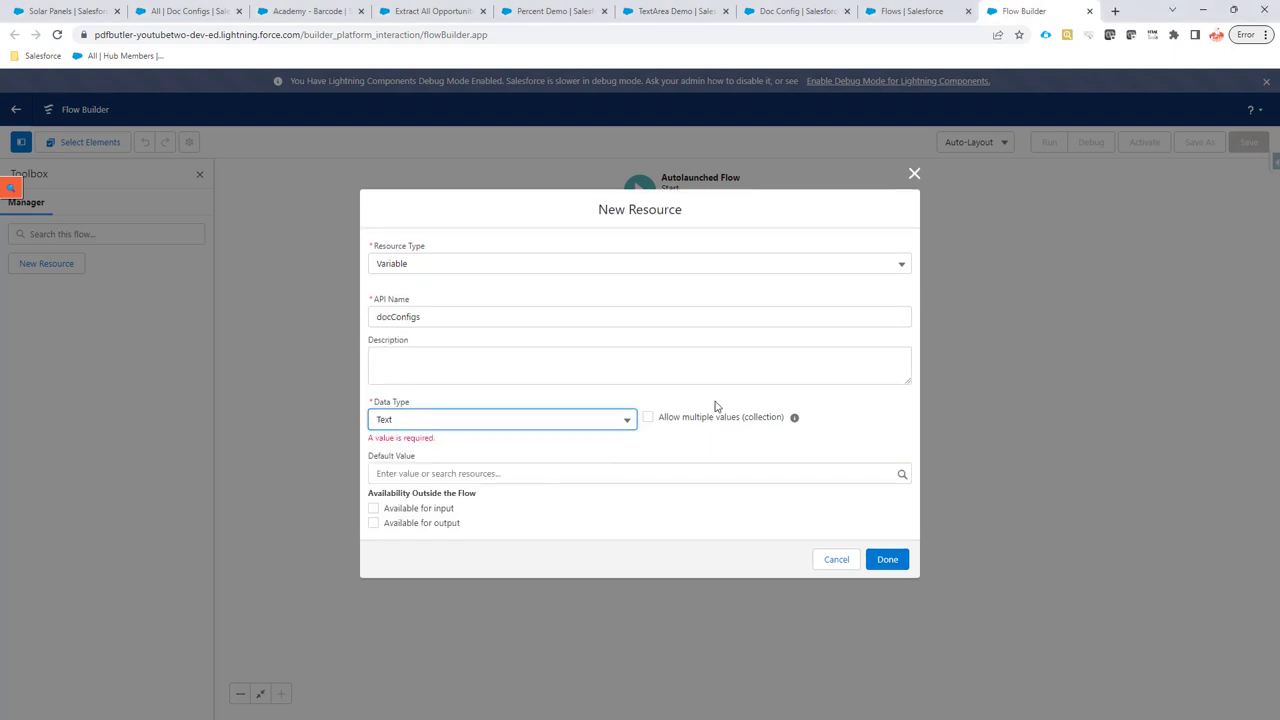
{"action": "left_click", "coordinate": [685, 430]}
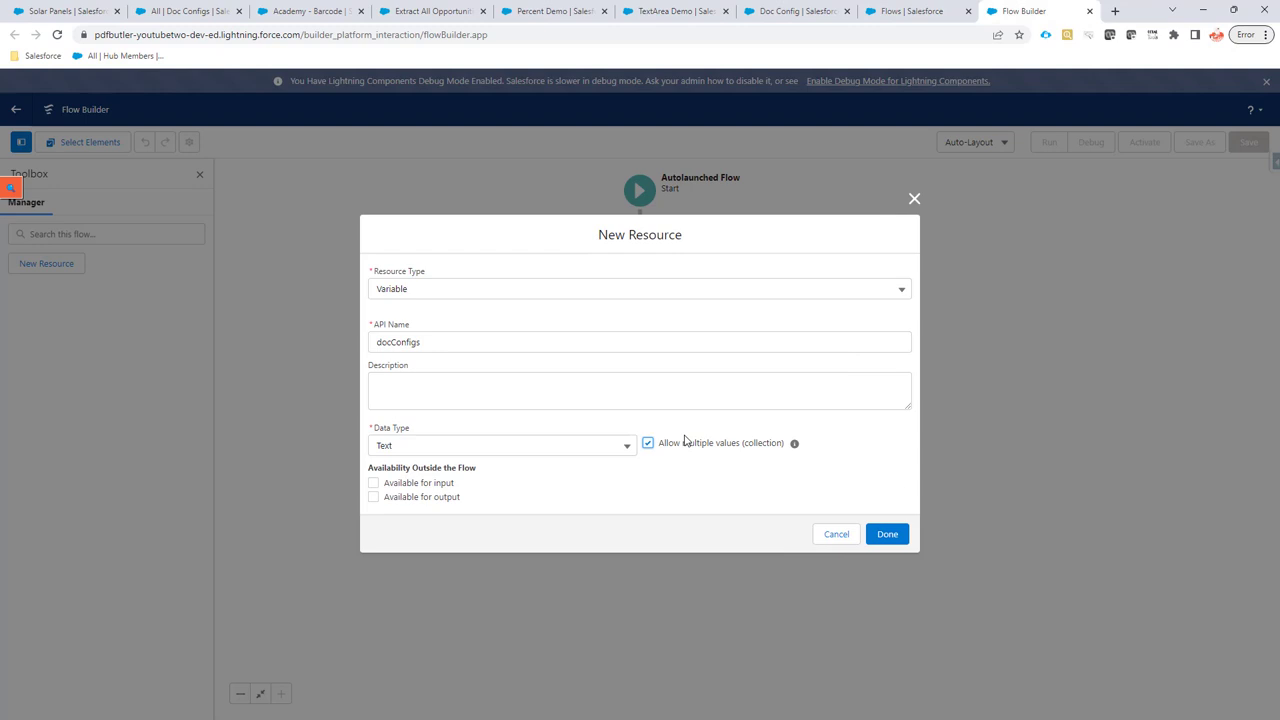
{"action": "left_click", "coordinate": [408, 499]}
{"action": "left_click", "coordinate": [891, 535]}
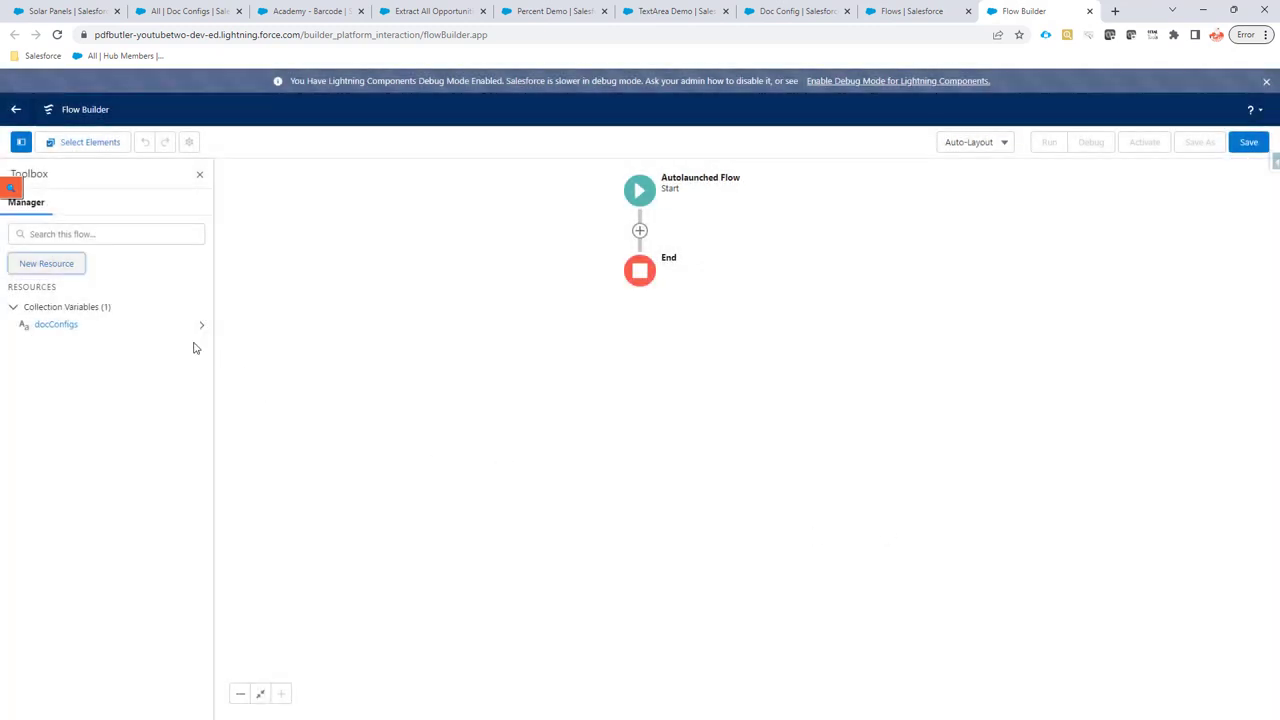
Create a previewerPackIds Text collection variable with the name pasted in, available for output.
{"action": "left_click", "coordinate": [54, 268]}
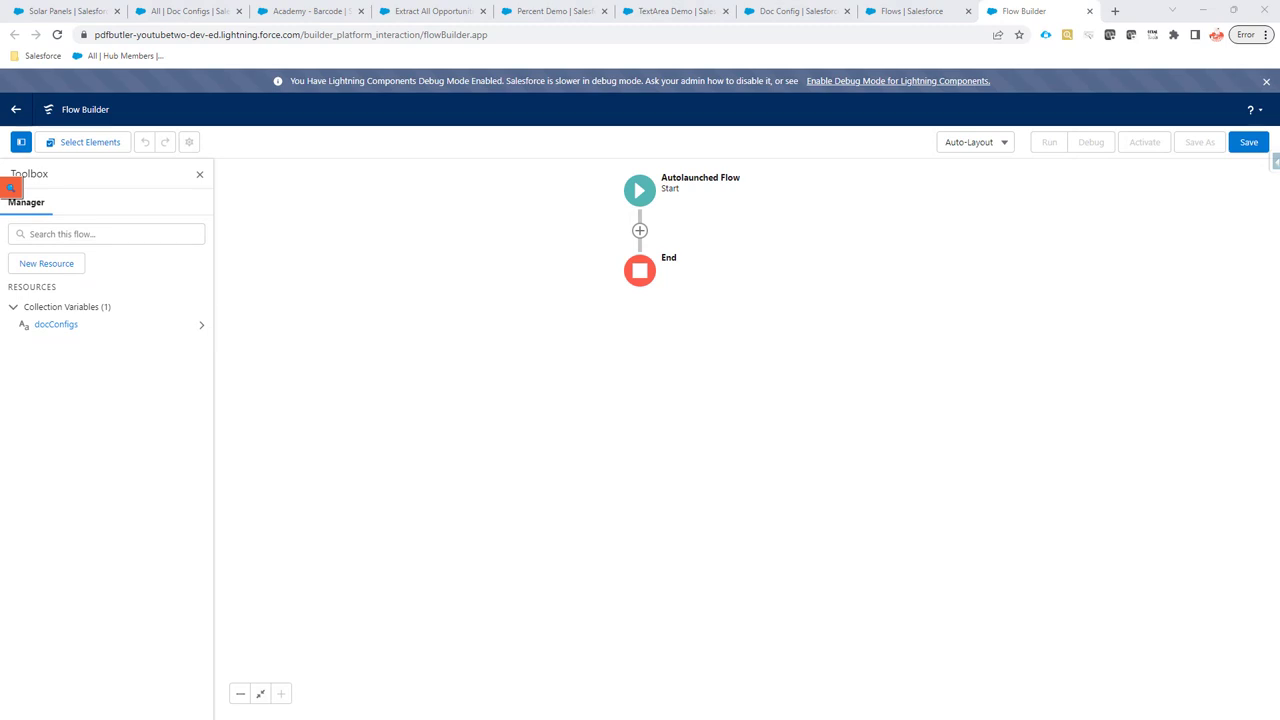
{"action": "left_click", "coordinate": [44, 263]}
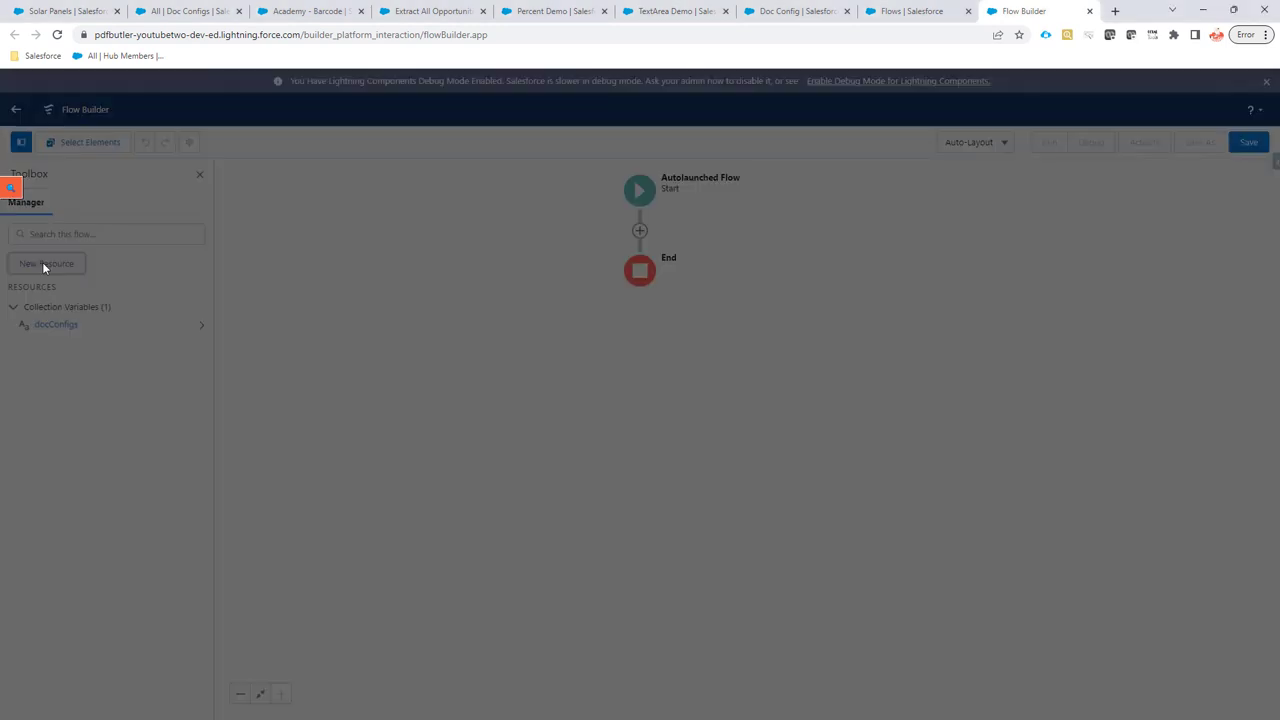
{"action": "left_click", "coordinate": [405, 339]}
{"action": "left_click", "coordinate": [414, 363]}
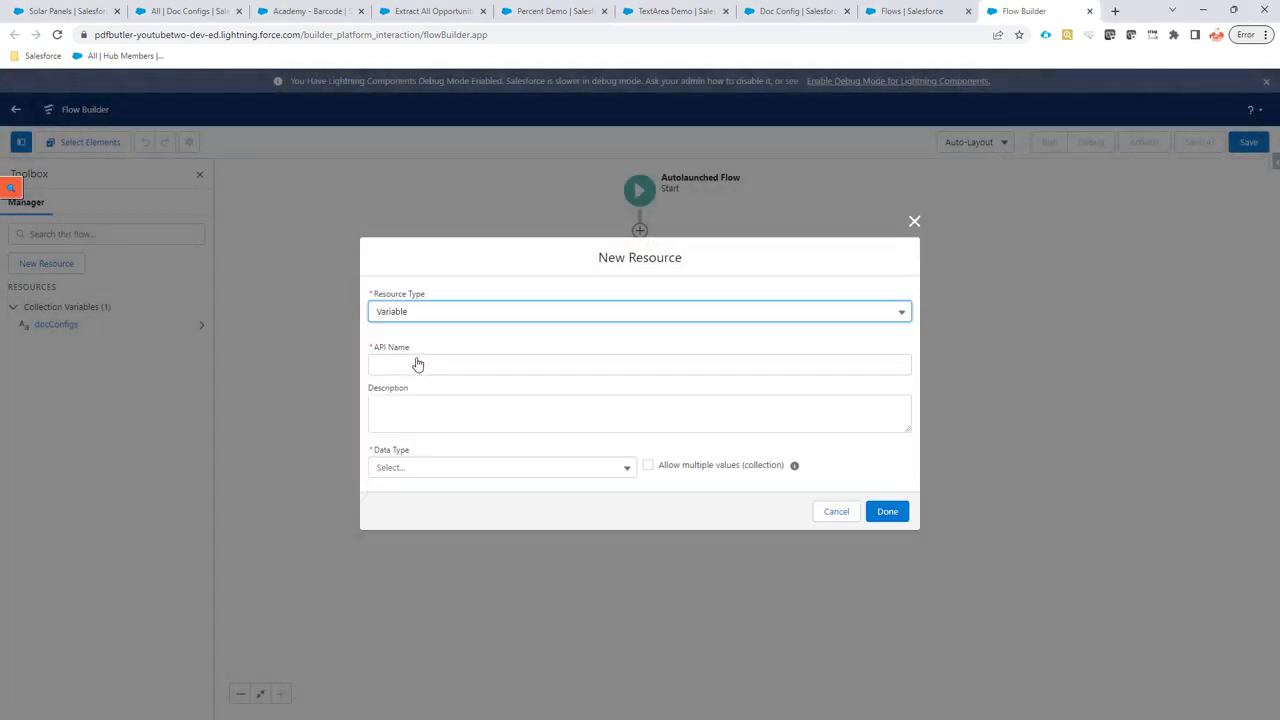
{"action": "left_click", "coordinate": [412, 364]}
{"action": "type", "text": "previewedPackIds"}
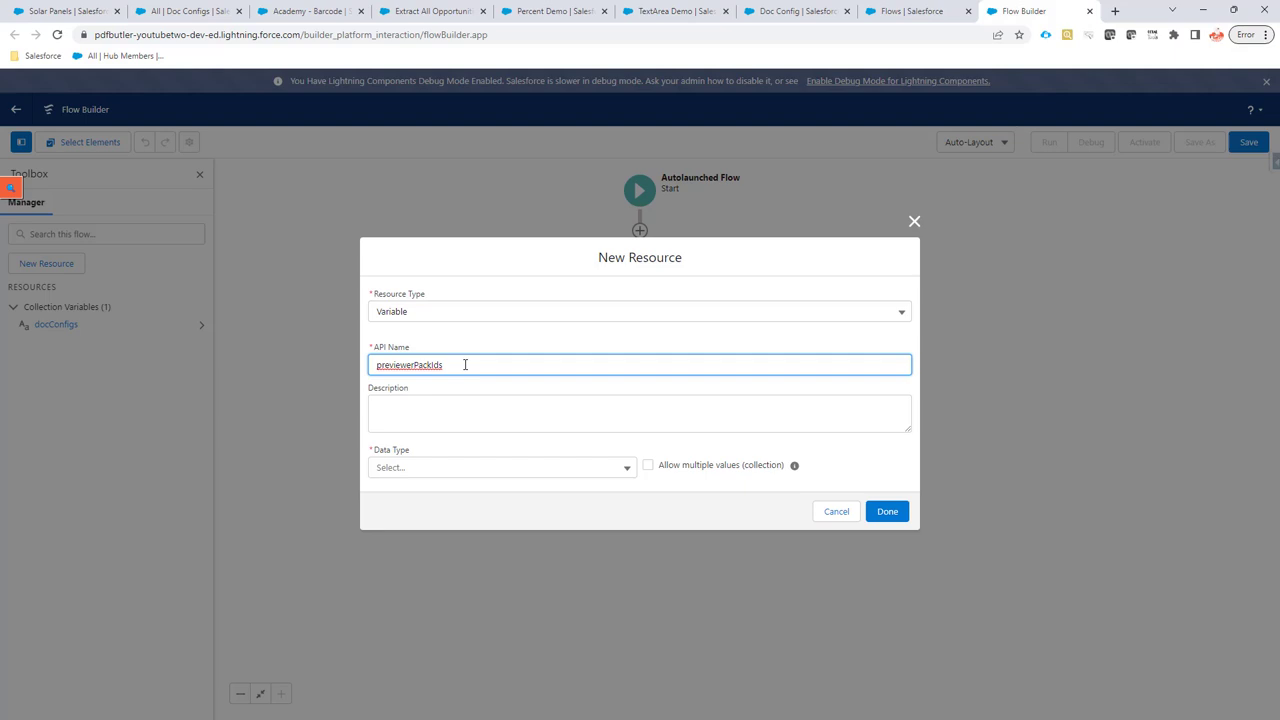
{"action": "left_click", "coordinate": [457, 469]}
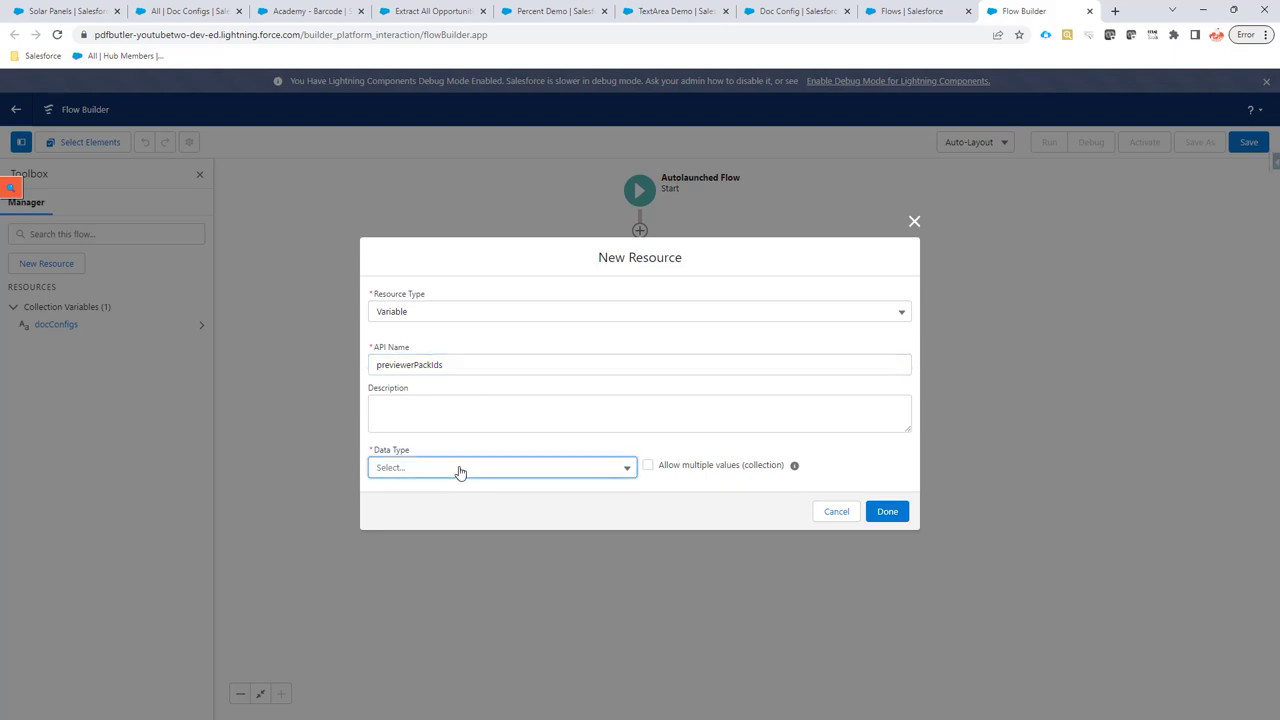
{"action": "left_click", "coordinate": [440, 228]}
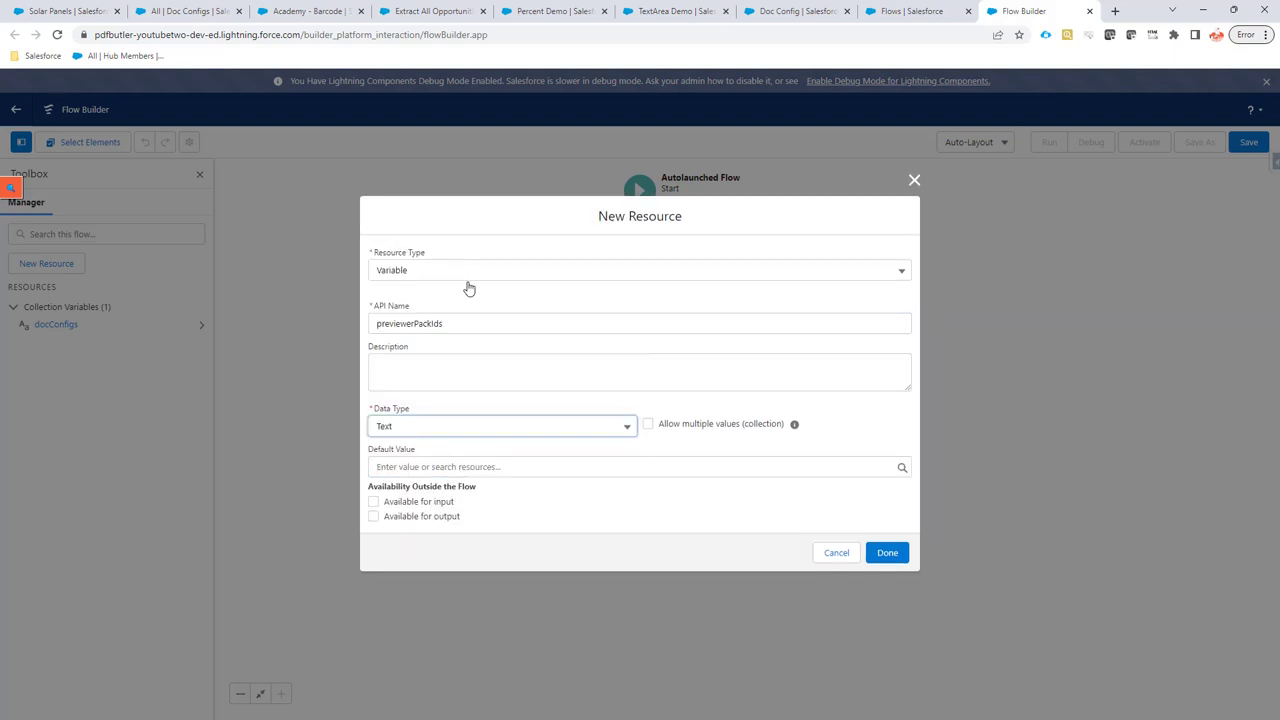
{"action": "left_click", "coordinate": [675, 426]}
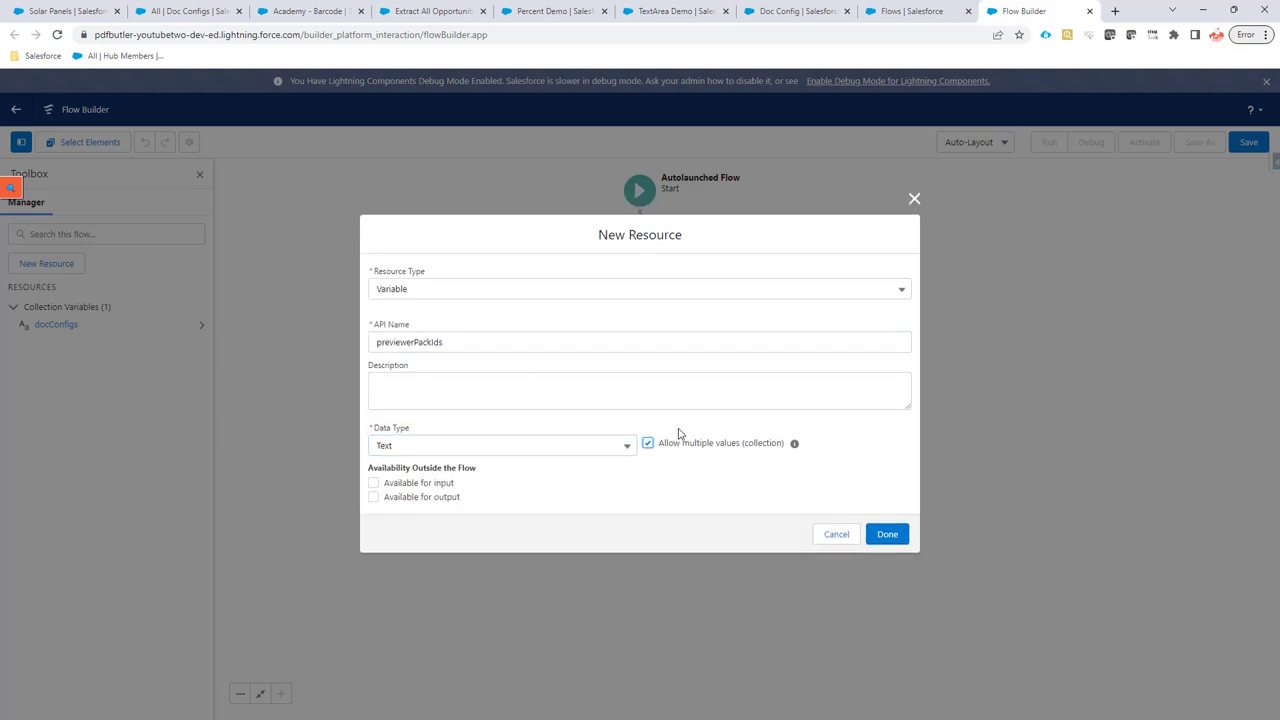
{"action": "left_click", "coordinate": [403, 497]}
{"action": "left_click", "coordinate": [898, 539]}
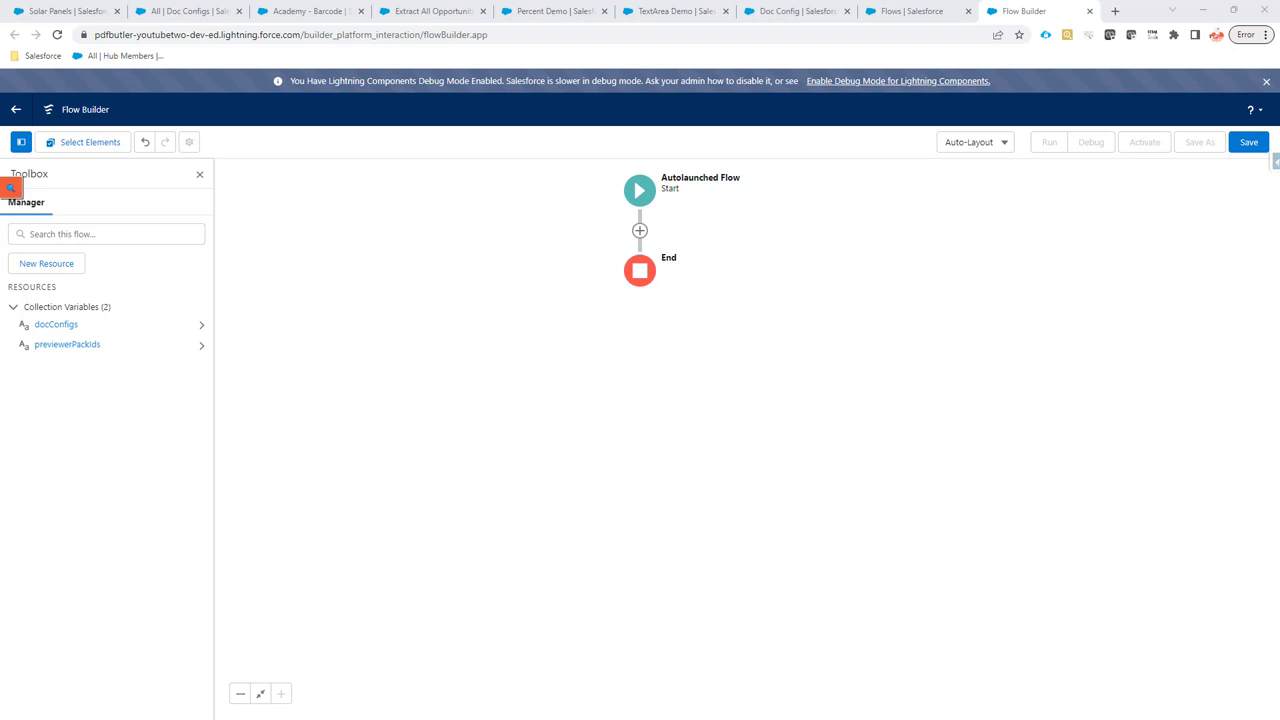
Define a variable named input, Apex-Defined as cadmus_core__ComponentDataByFlowInput, available for input.
{"action": "left_click", "coordinate": [66, 264]}
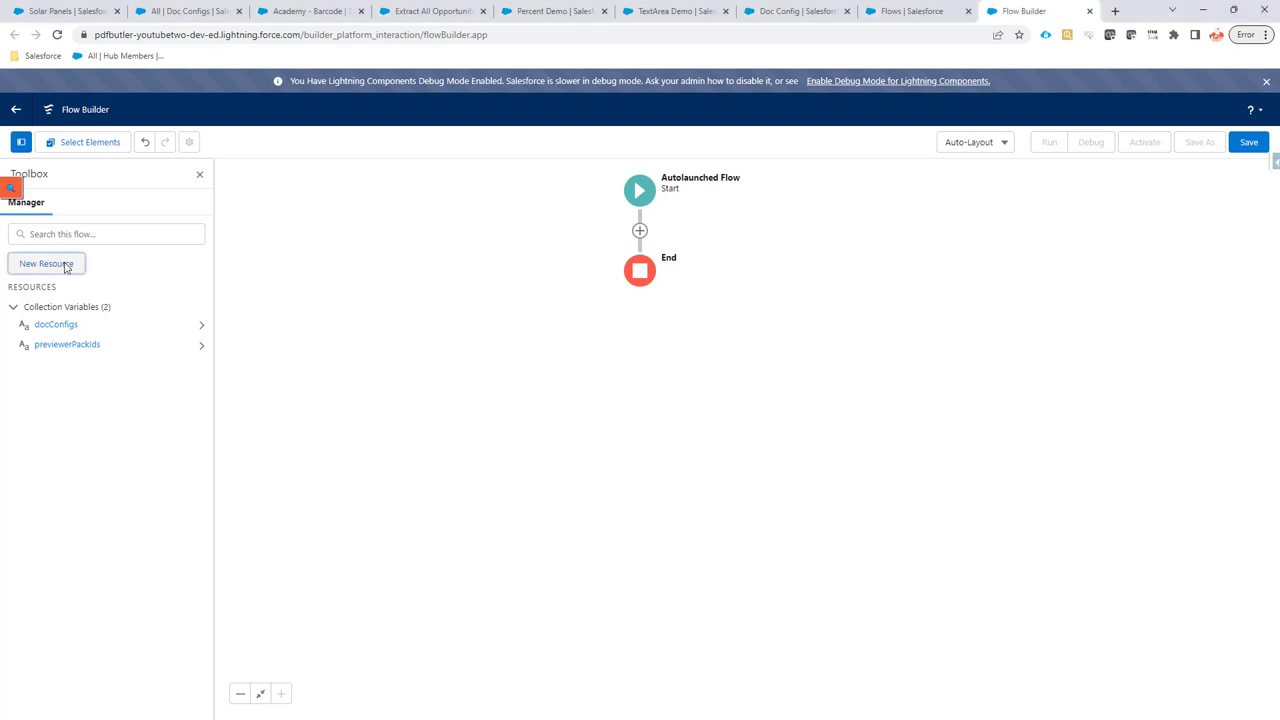
{"action": "left_click", "coordinate": [458, 342]}
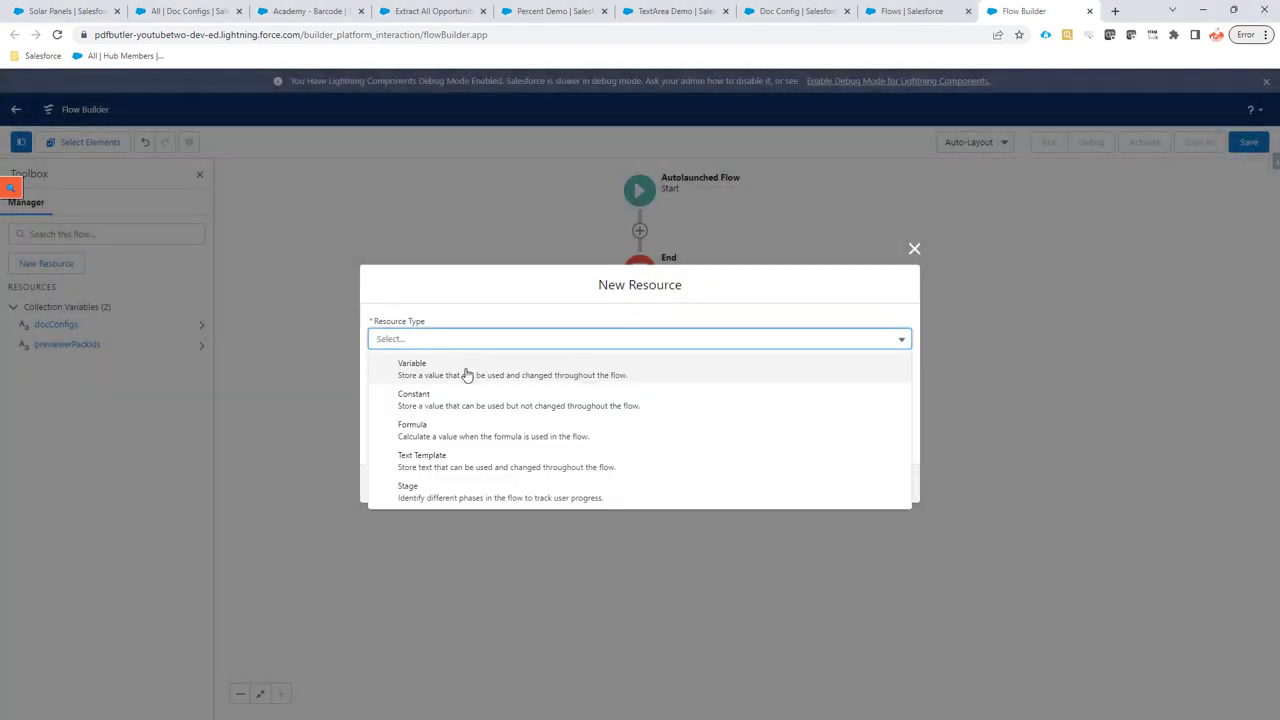
{"action": "left_click", "coordinate": [466, 375]}
{"action": "left_click", "coordinate": [449, 366]}
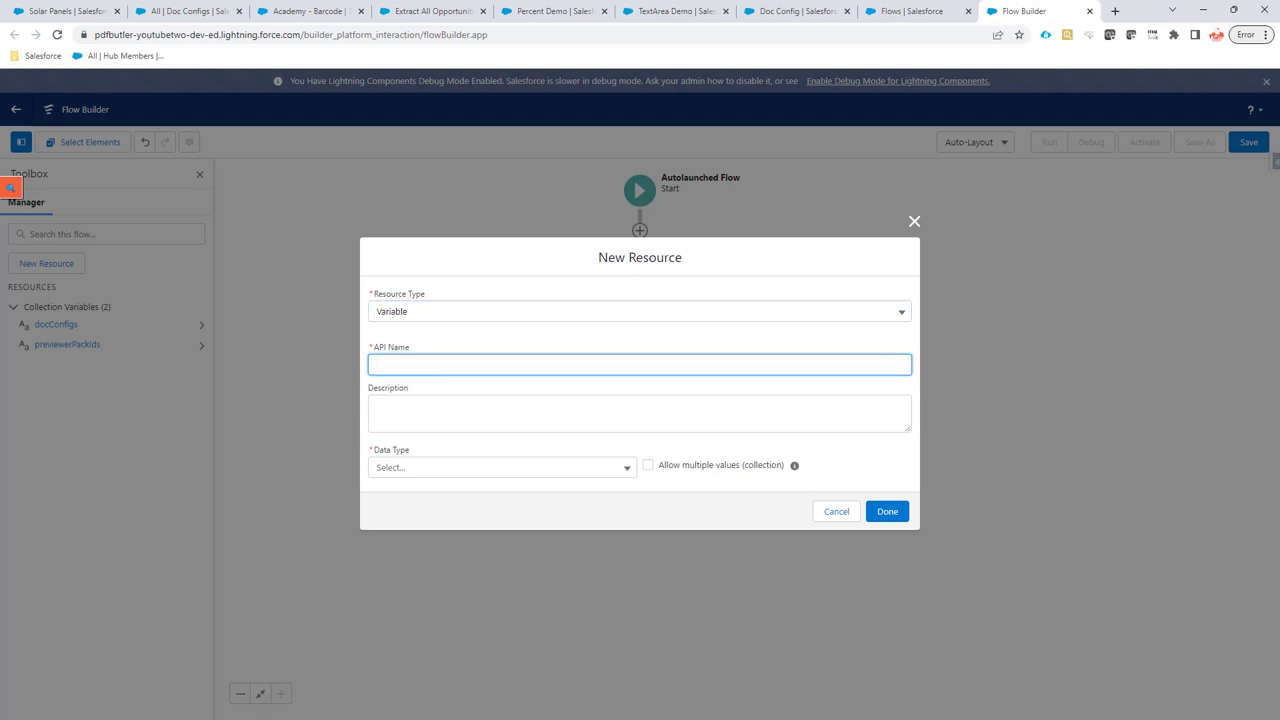
{"action": "type", "text": "input"}
{"action": "left_click", "coordinate": [380, 468]}
{"action": "left_click", "coordinate": [417, 445]}
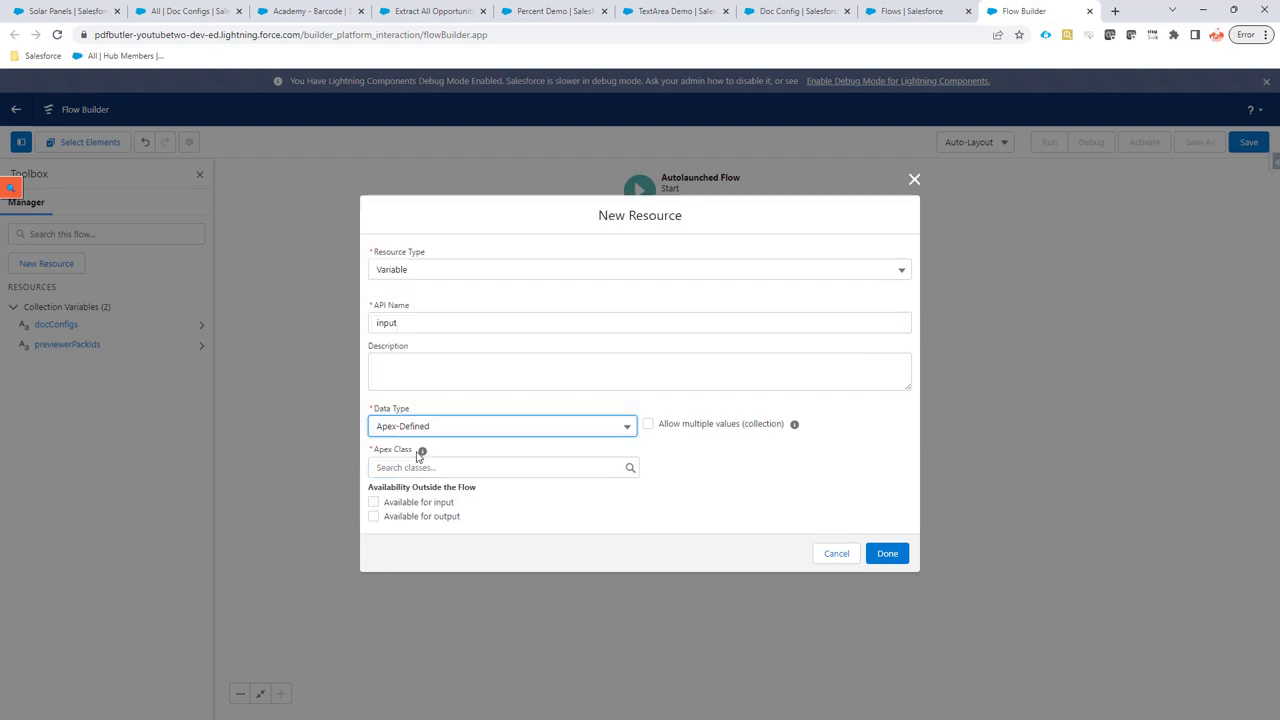
{"action": "left_click", "coordinate": [418, 467]}
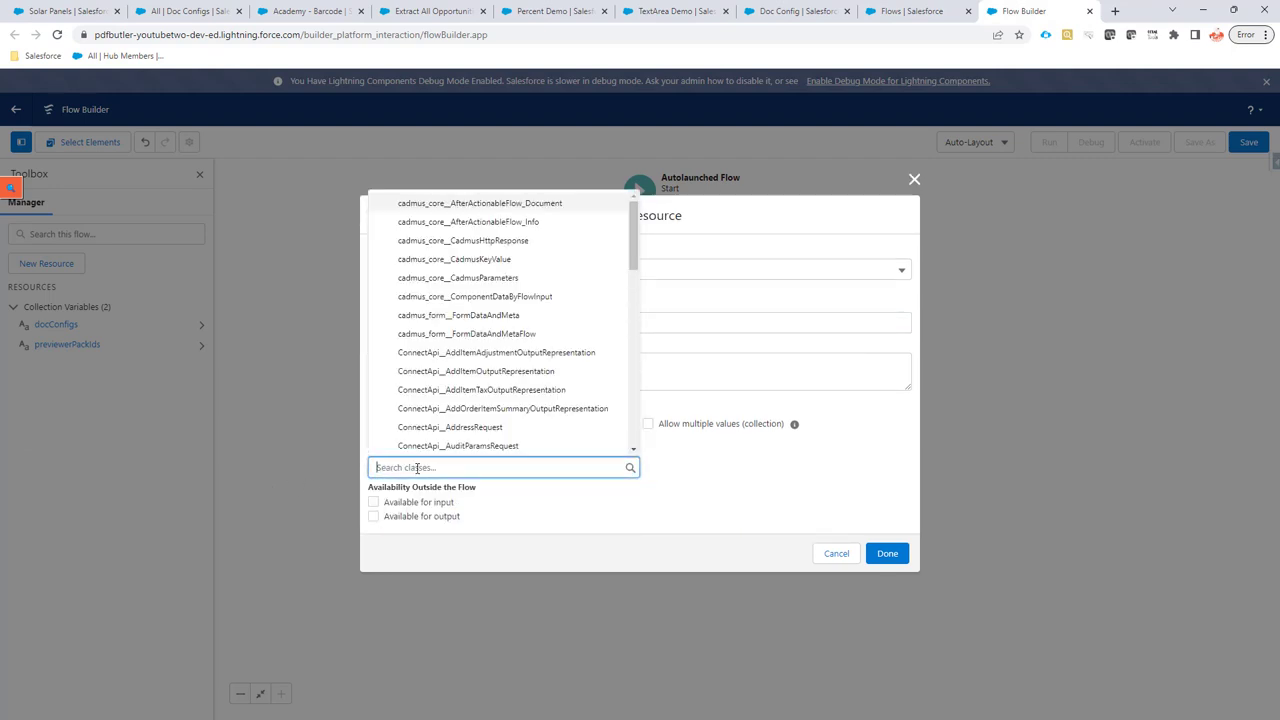
{"action": "type", "text": "doc"}
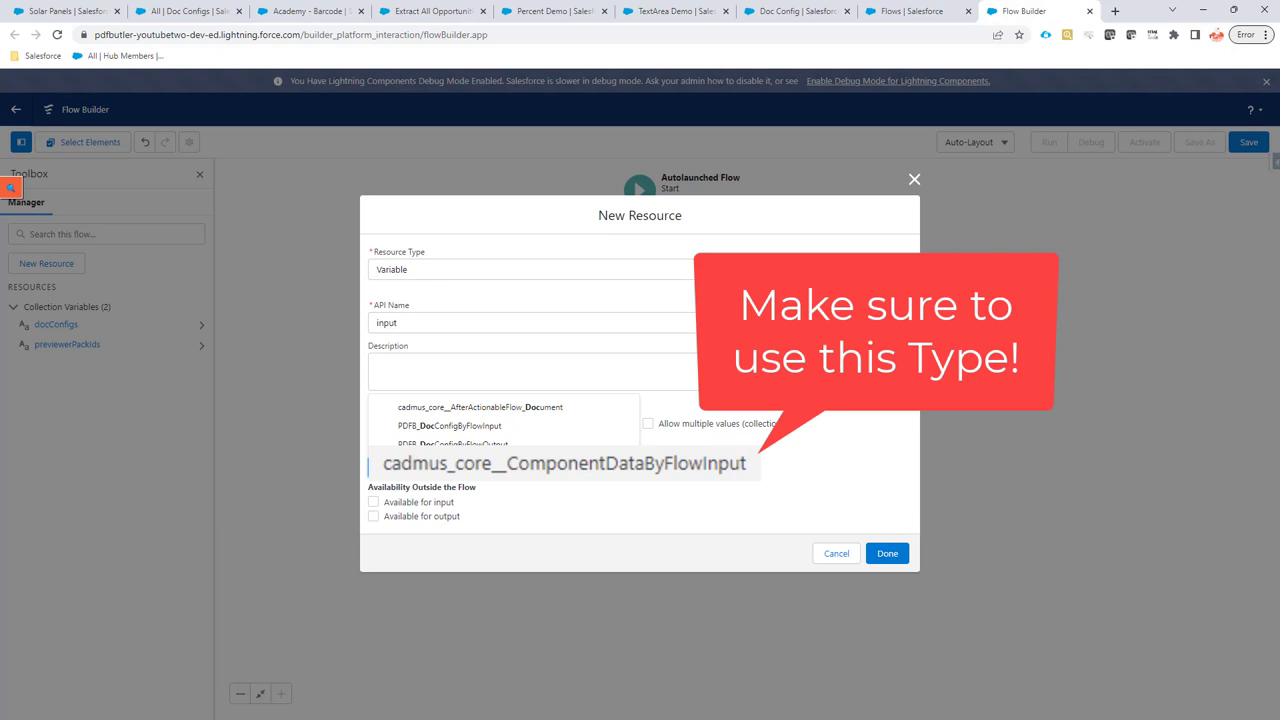
{"action": "left_click", "coordinate": [525, 428]}
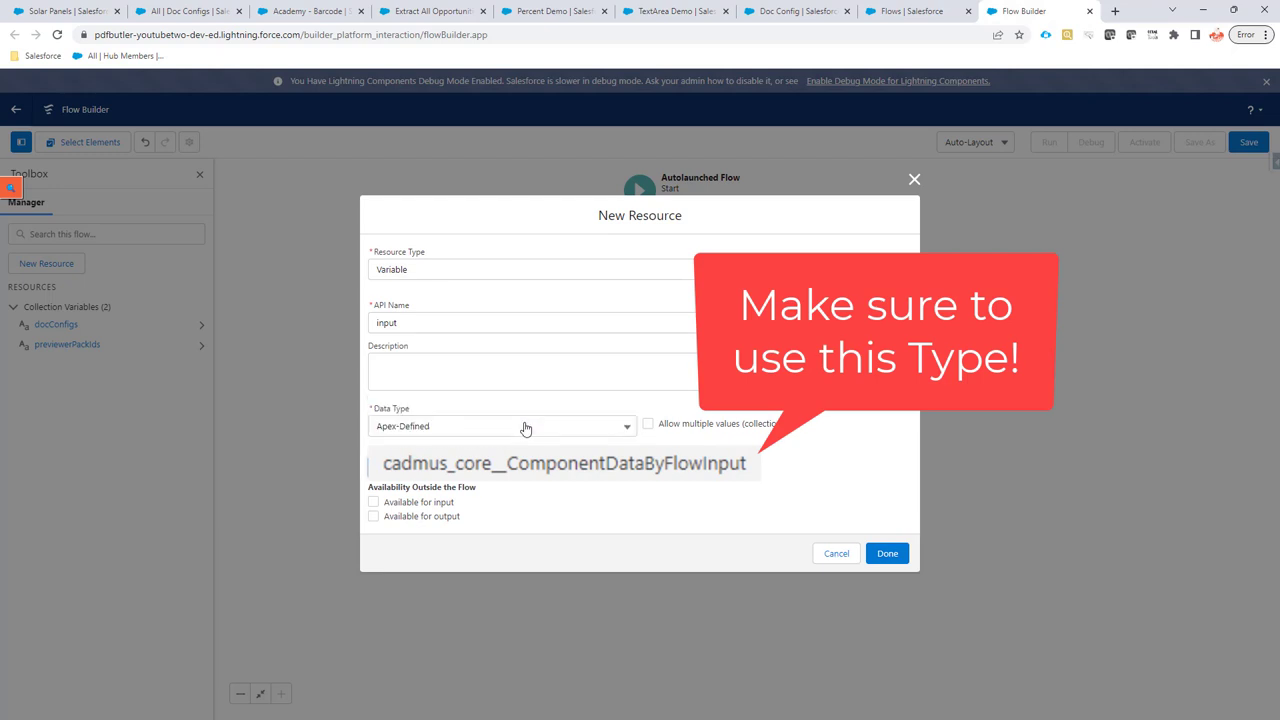
{"action": "left_click", "coordinate": [433, 503]}
{"action": "double_click", "coordinate": [391, 323]}
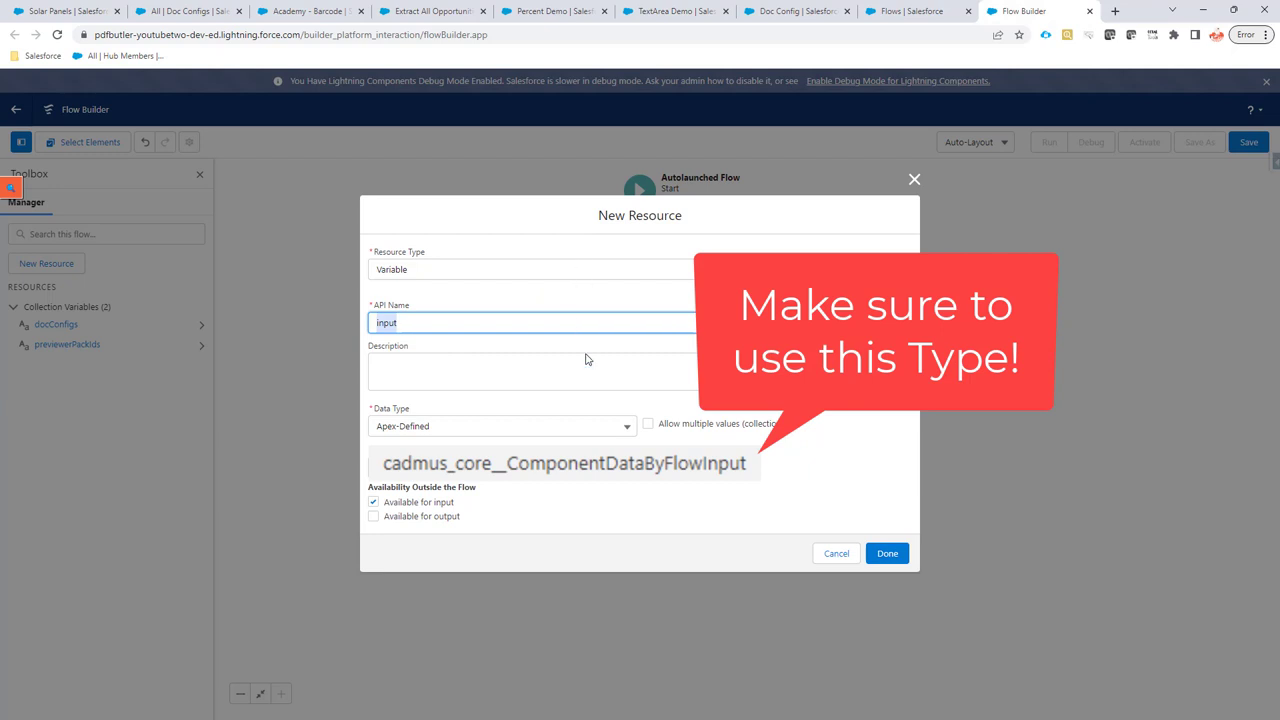
Save the input variable and add a Get Records element labelled Get Opp.
{"action": "left_click", "coordinate": [887, 553]}
{"action": "left_click", "coordinate": [640, 231]}
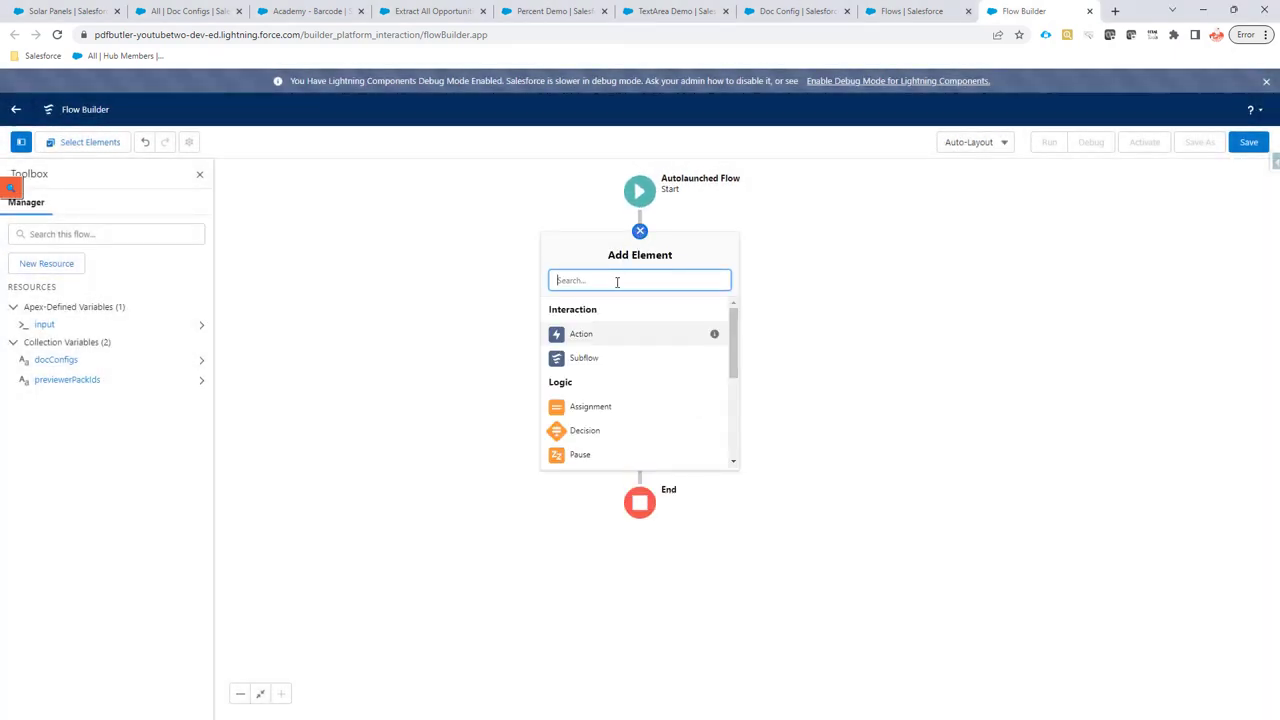
{"action": "scroll", "coordinate": [600, 345], "scroll_direction": "down", "scroll_amount": 3}
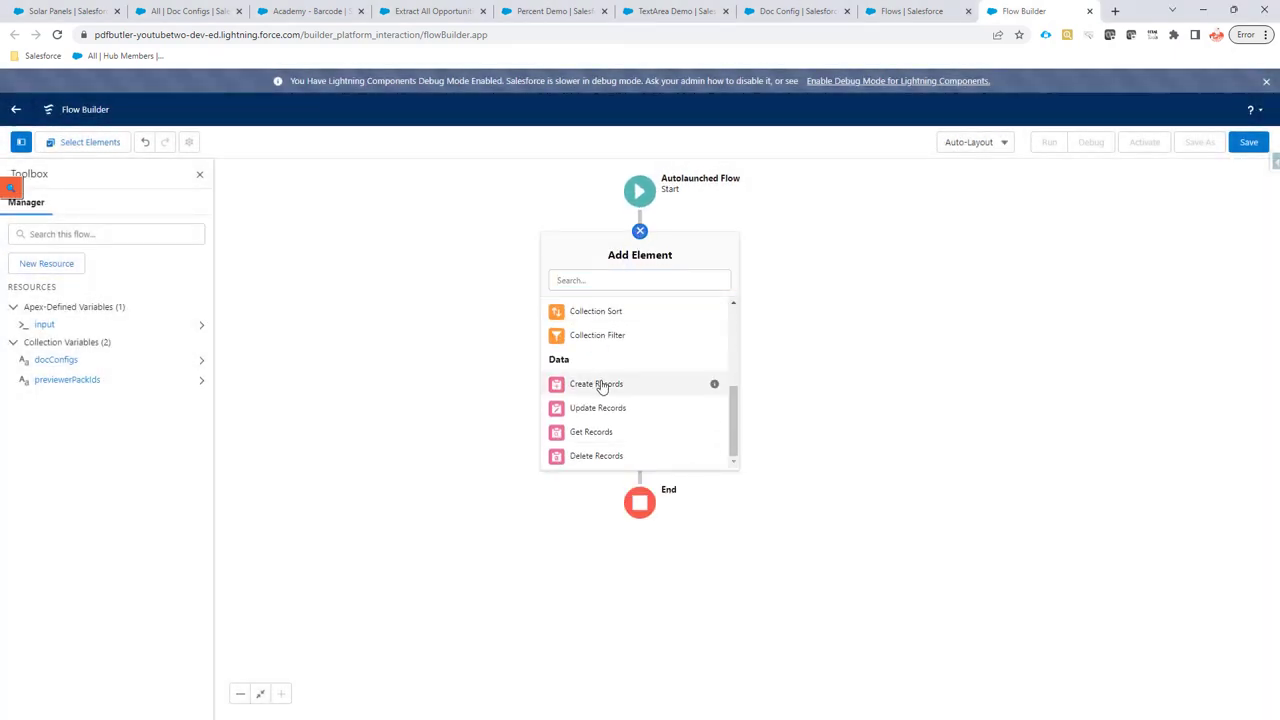
{"action": "left_click", "coordinate": [601, 383]}
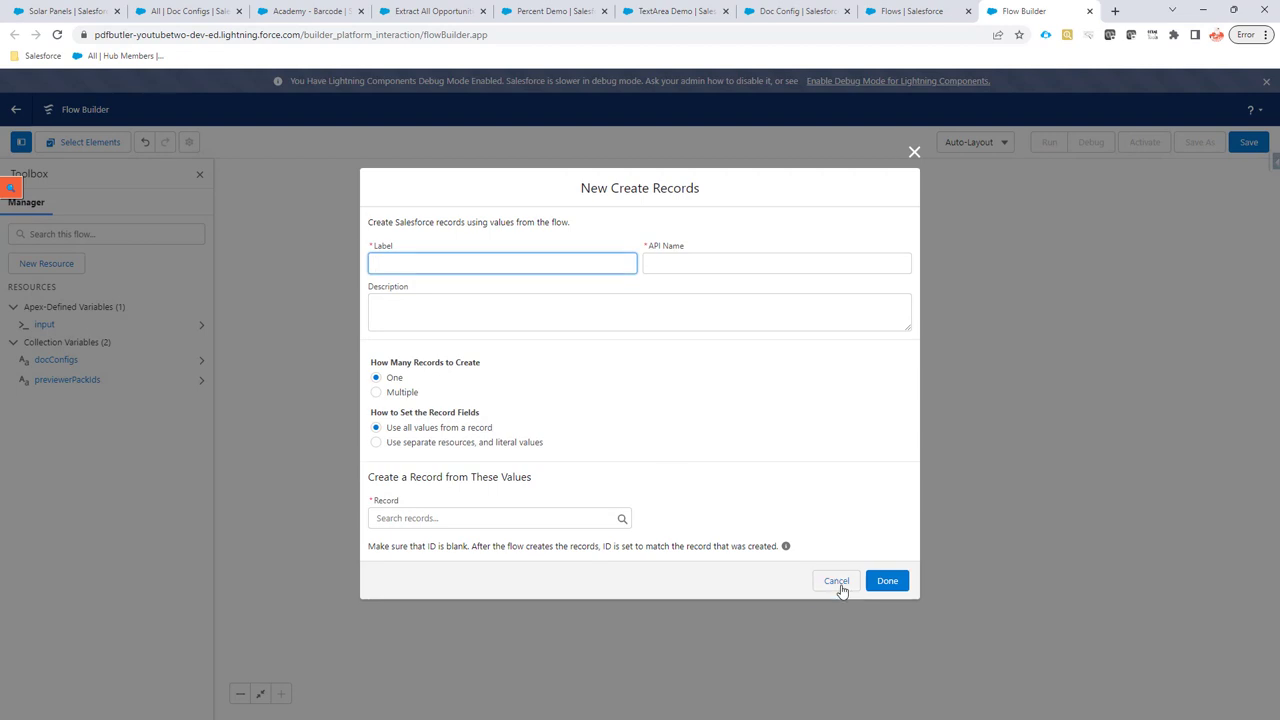
{"action": "left_click", "coordinate": [838, 582]}
{"action": "left_click", "coordinate": [699, 246]}
{"action": "scroll", "coordinate": [694, 414], "scroll_direction": "down", "scroll_amount": 5}
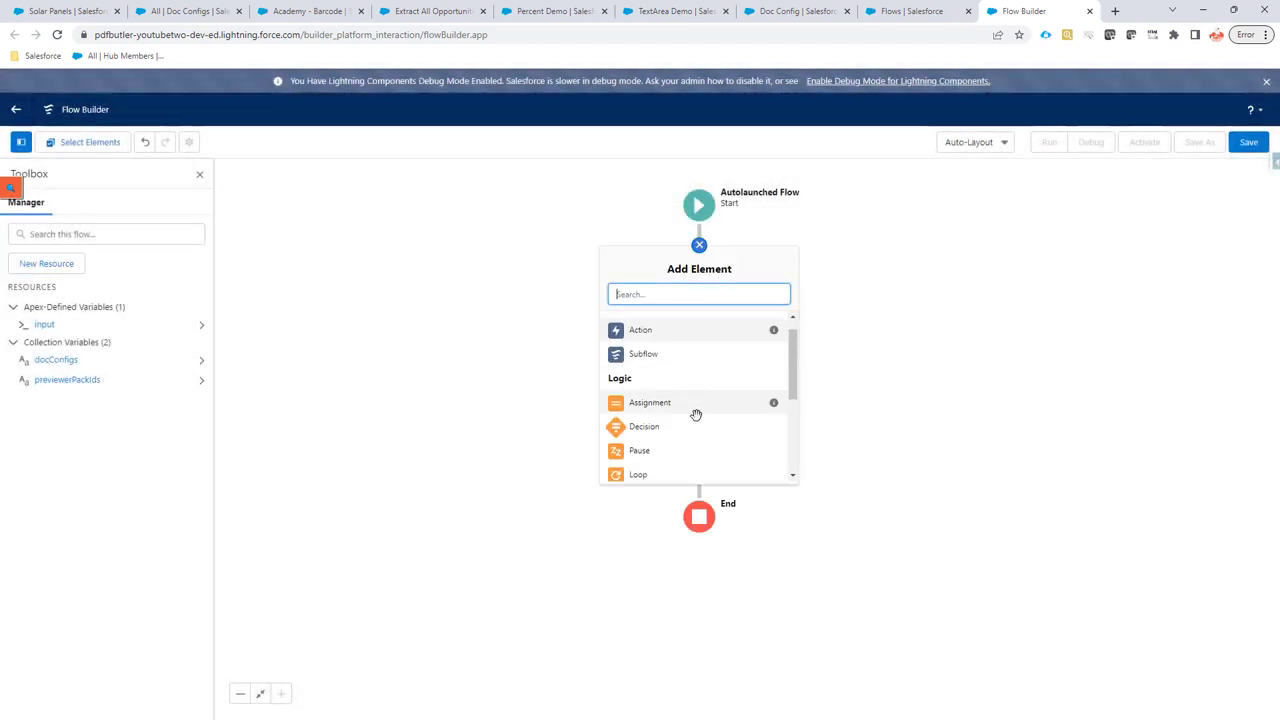
{"action": "left_click", "coordinate": [673, 447]}
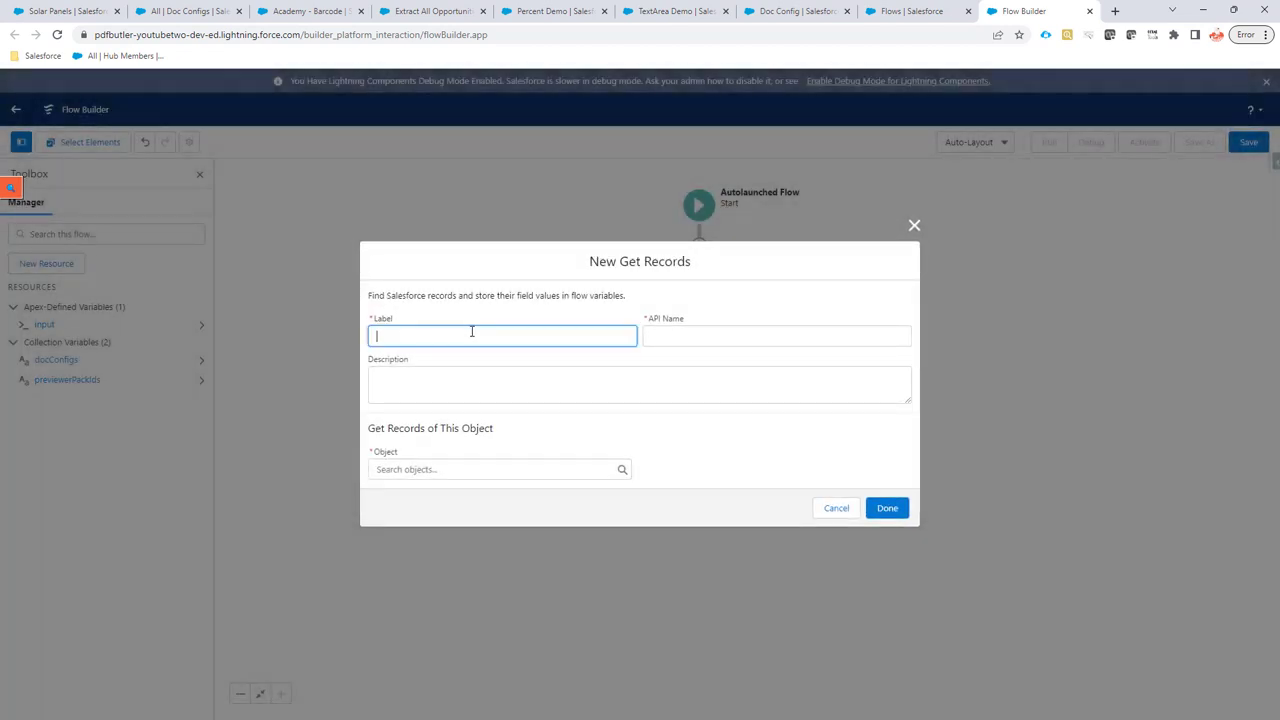
{"action": "type", "text": "Get Opp"}
{"action": "key", "text": "Tab"}
Query Opportunity records where Id equals {!input.recordId}.
{"action": "left_click", "coordinate": [437, 468]}
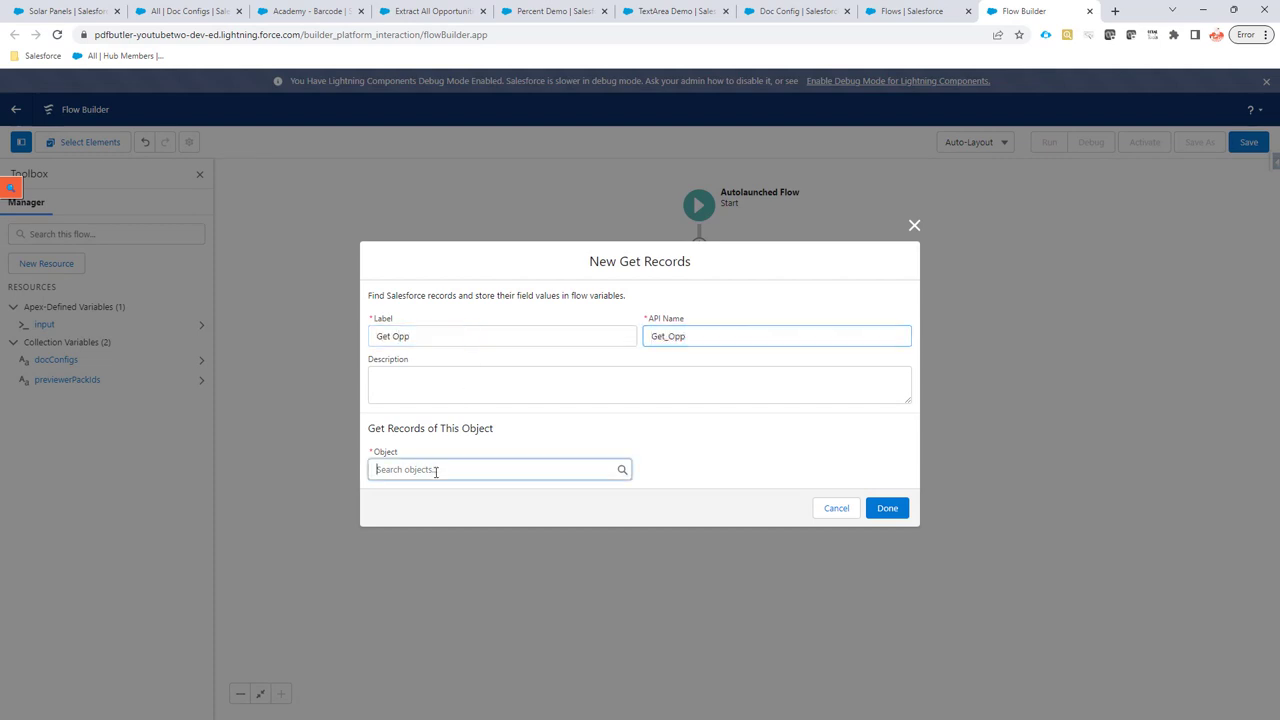
{"action": "type", "text": "opp"}
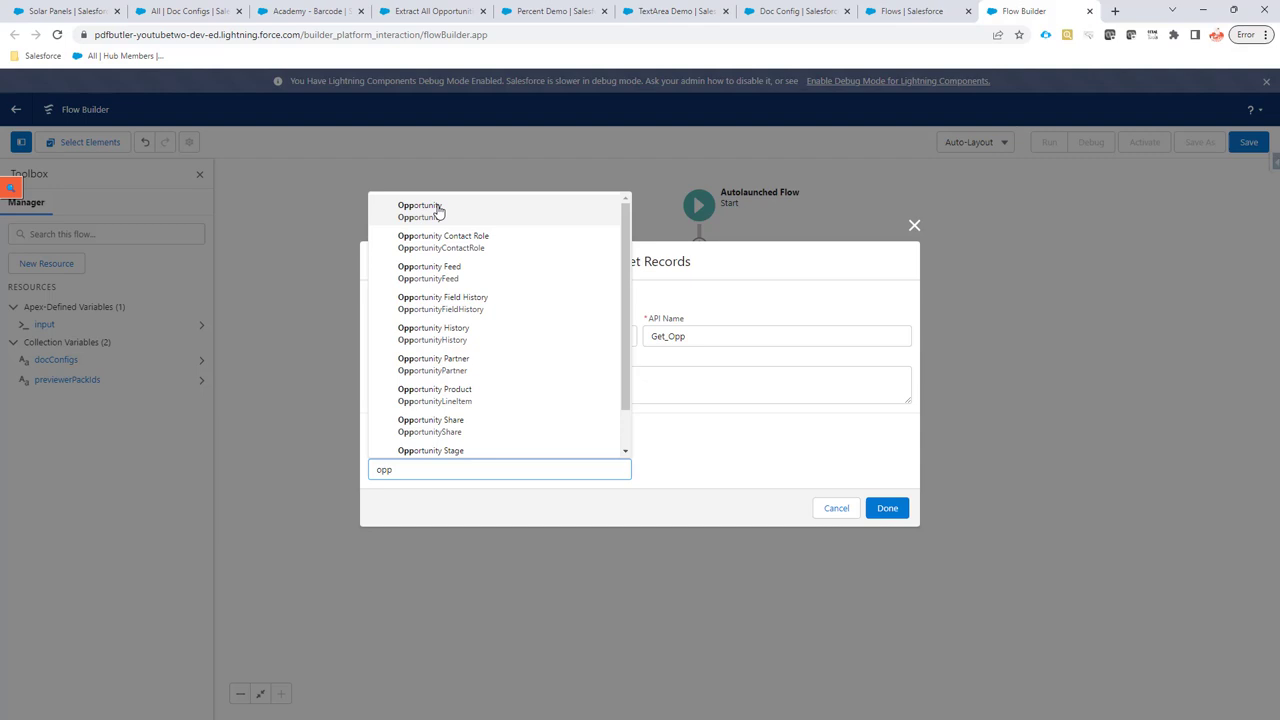
{"action": "left_click", "coordinate": [437, 208]}
{"action": "left_click", "coordinate": [476, 458]}
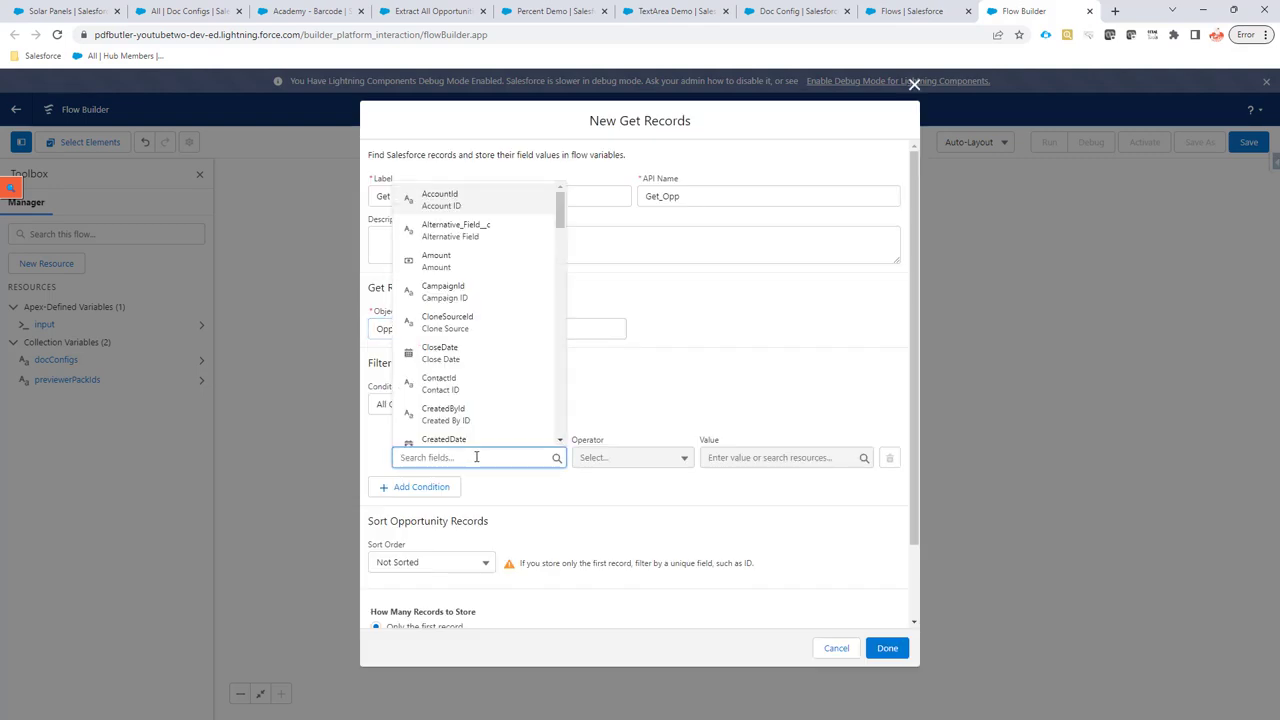
{"action": "type", "text": "Id"}
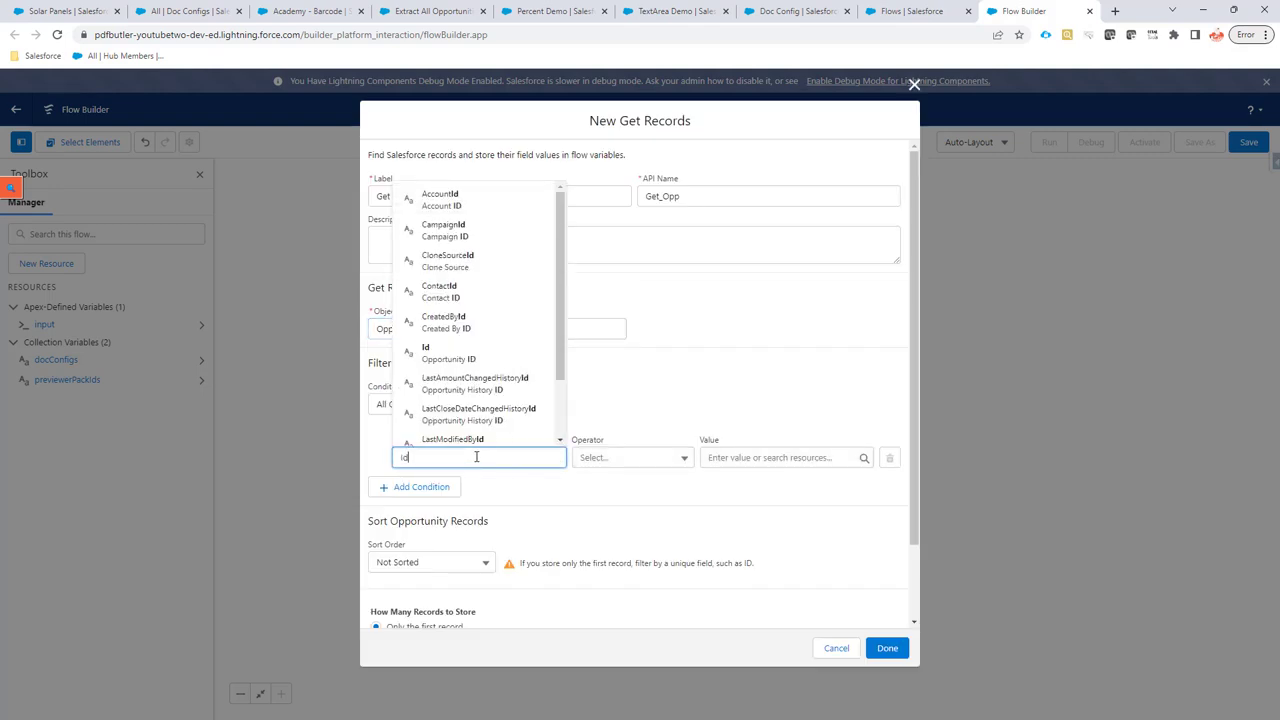
{"action": "left_click", "coordinate": [463, 352]}
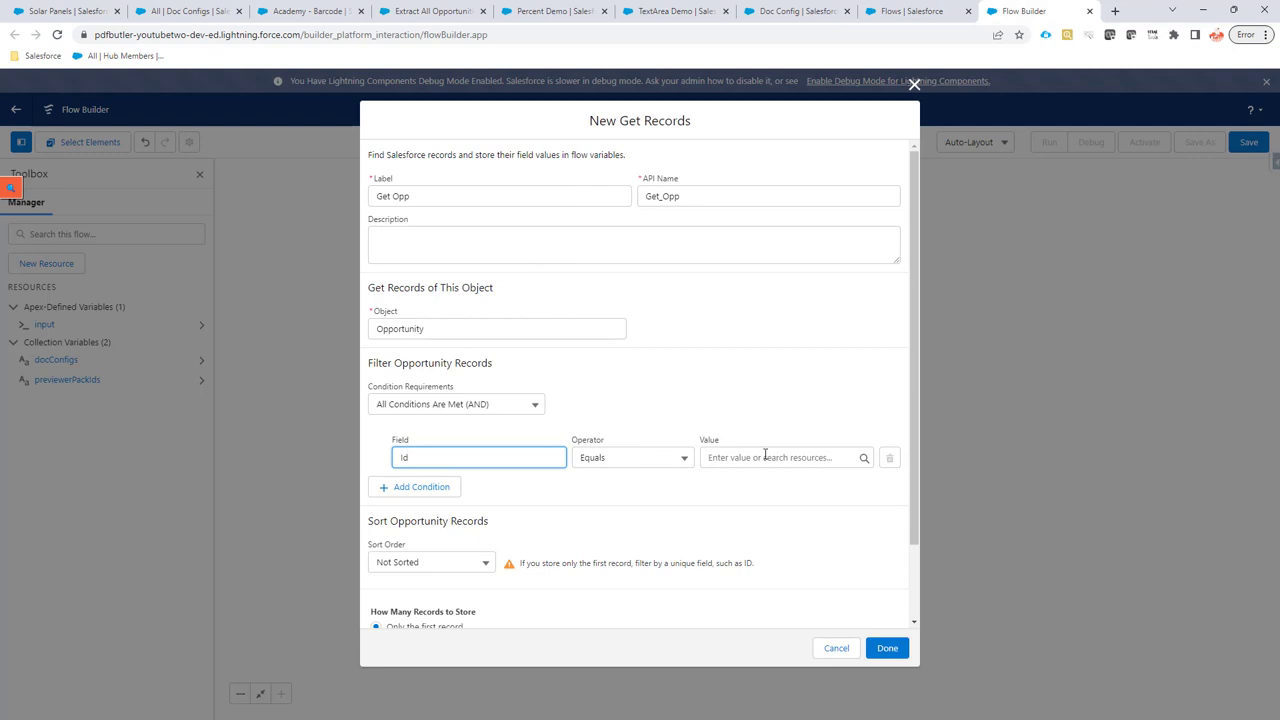
{"action": "left_click", "coordinate": [765, 457]}
{"action": "type", "text": "inpu"}
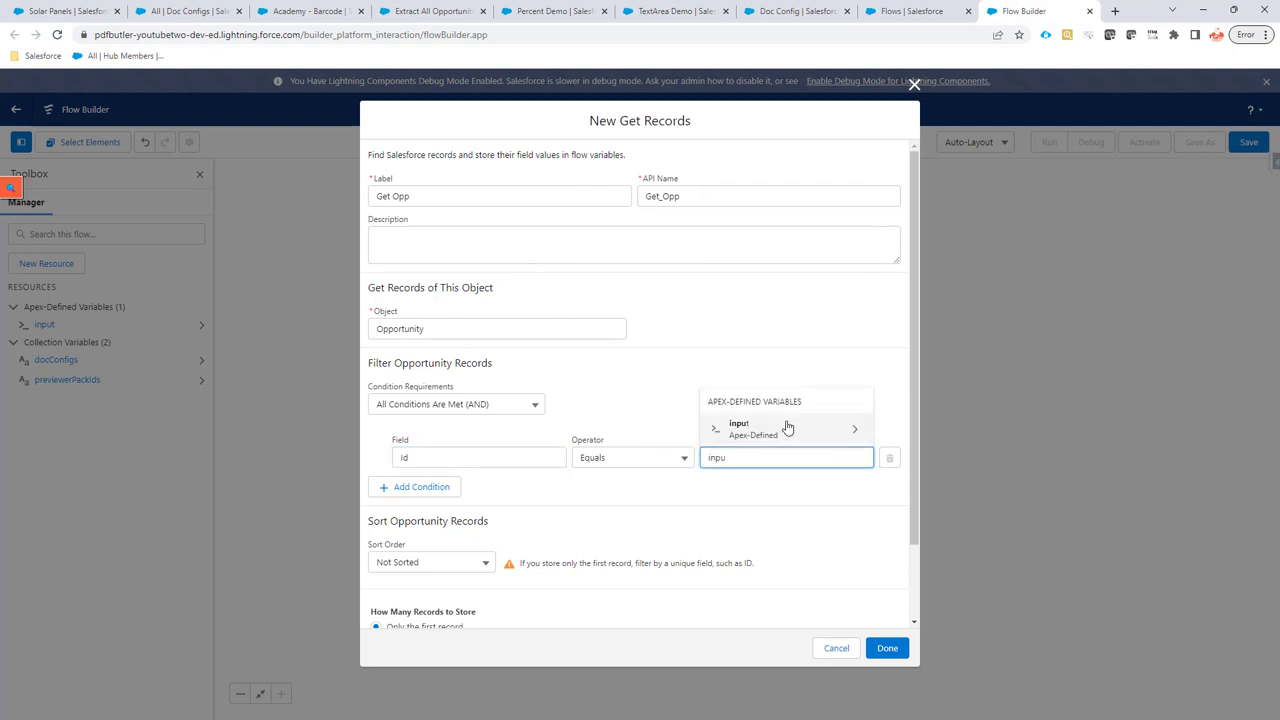
{"action": "left_click", "coordinate": [787, 427]}
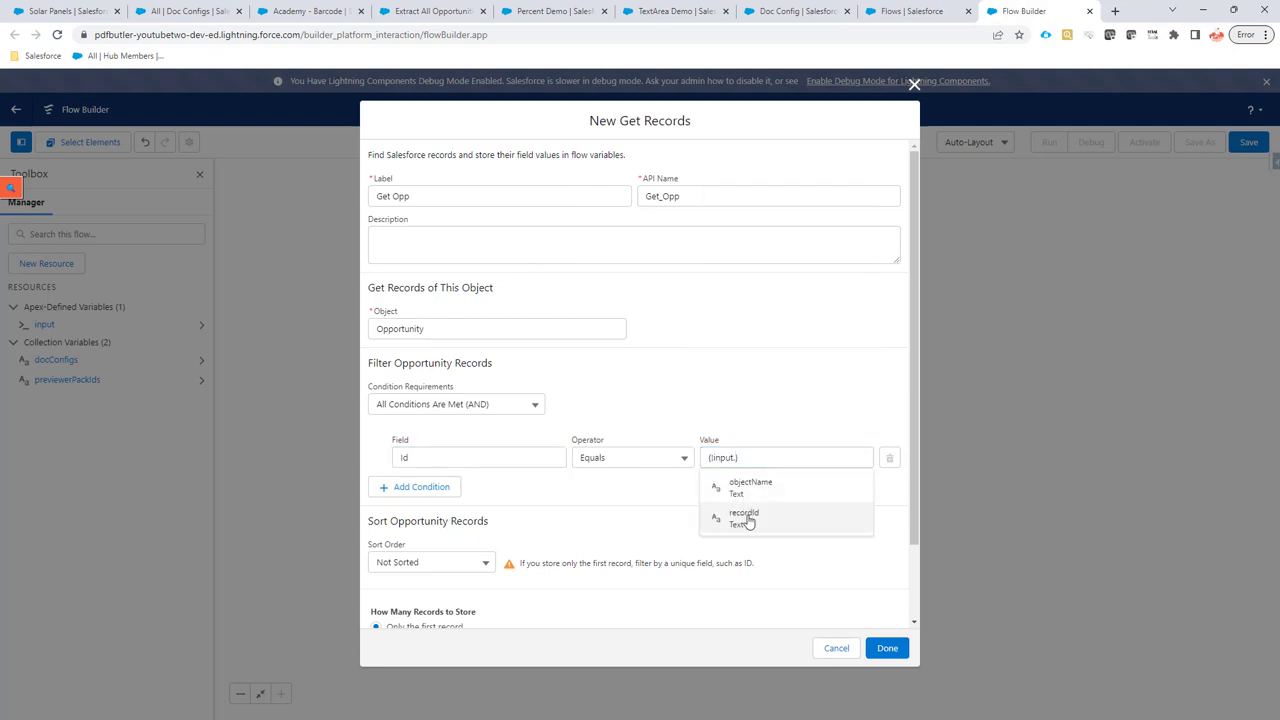
{"action": "left_click", "coordinate": [746, 518]}
Store only the StageName field and save the Get Opp step.
{"action": "scroll", "coordinate": [786, 478], "scroll_direction": "down", "scroll_amount": 2}
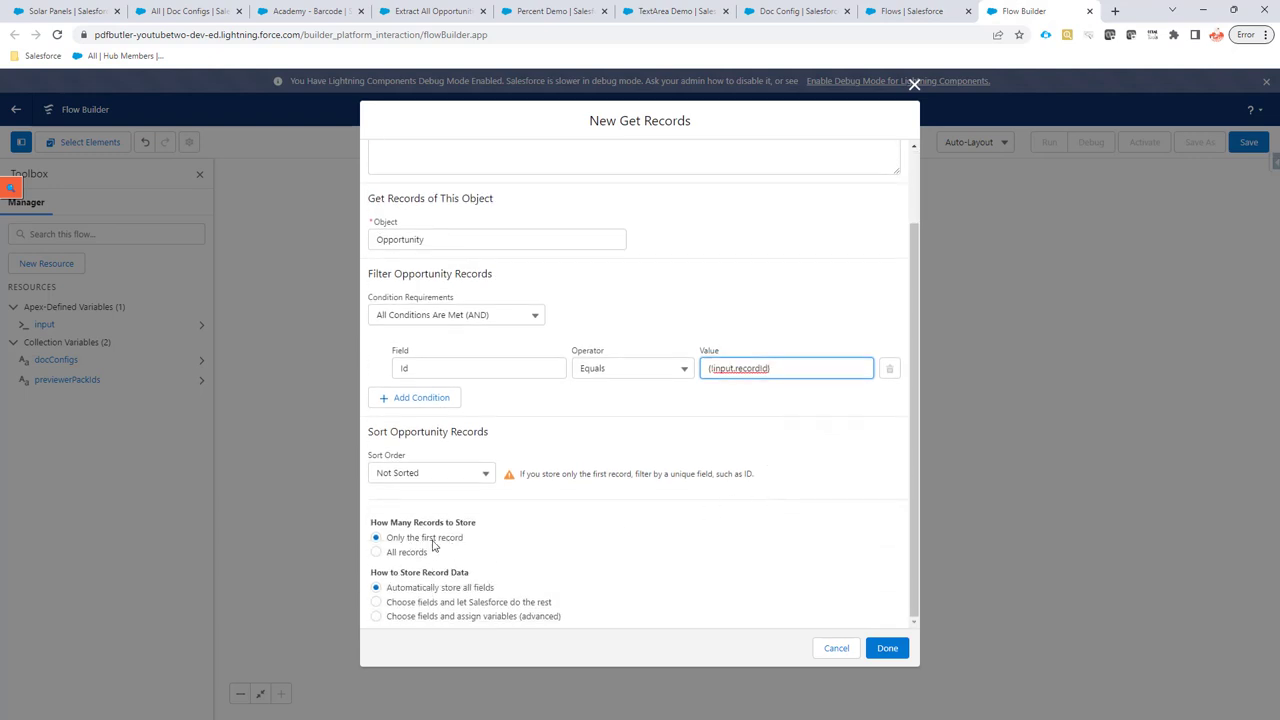
{"action": "left_click", "coordinate": [494, 608]}
{"action": "scroll", "coordinate": [497, 600], "scroll_direction": "down", "scroll_amount": 3}
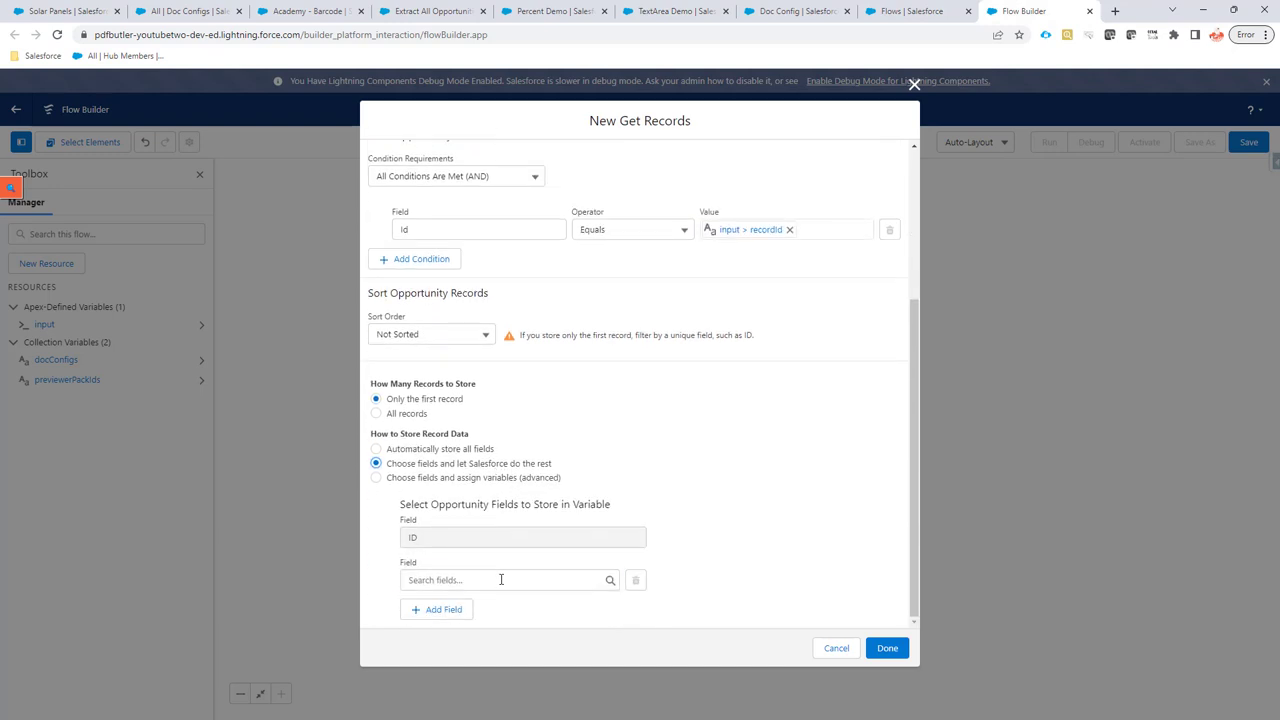
{"action": "left_click", "coordinate": [501, 580]}
{"action": "type", "text": "stage"}
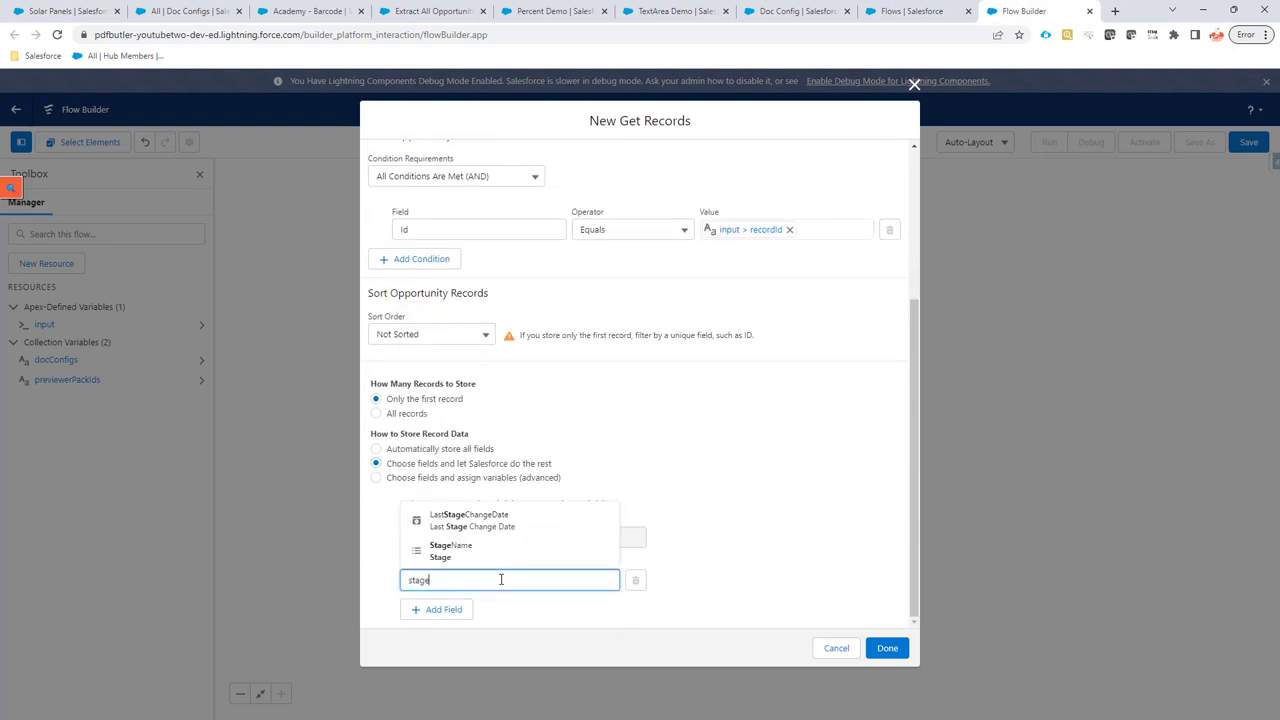
{"action": "left_click", "coordinate": [478, 552]}
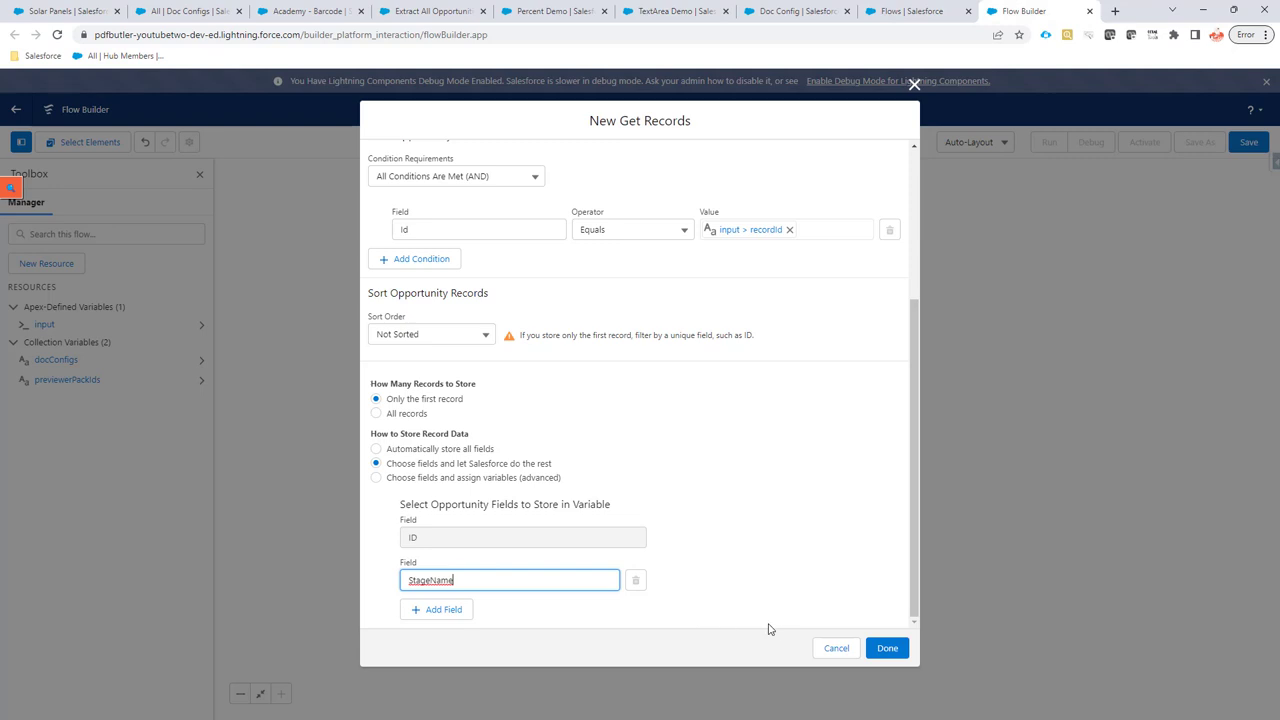
{"action": "left_click", "coordinate": [886, 648]}
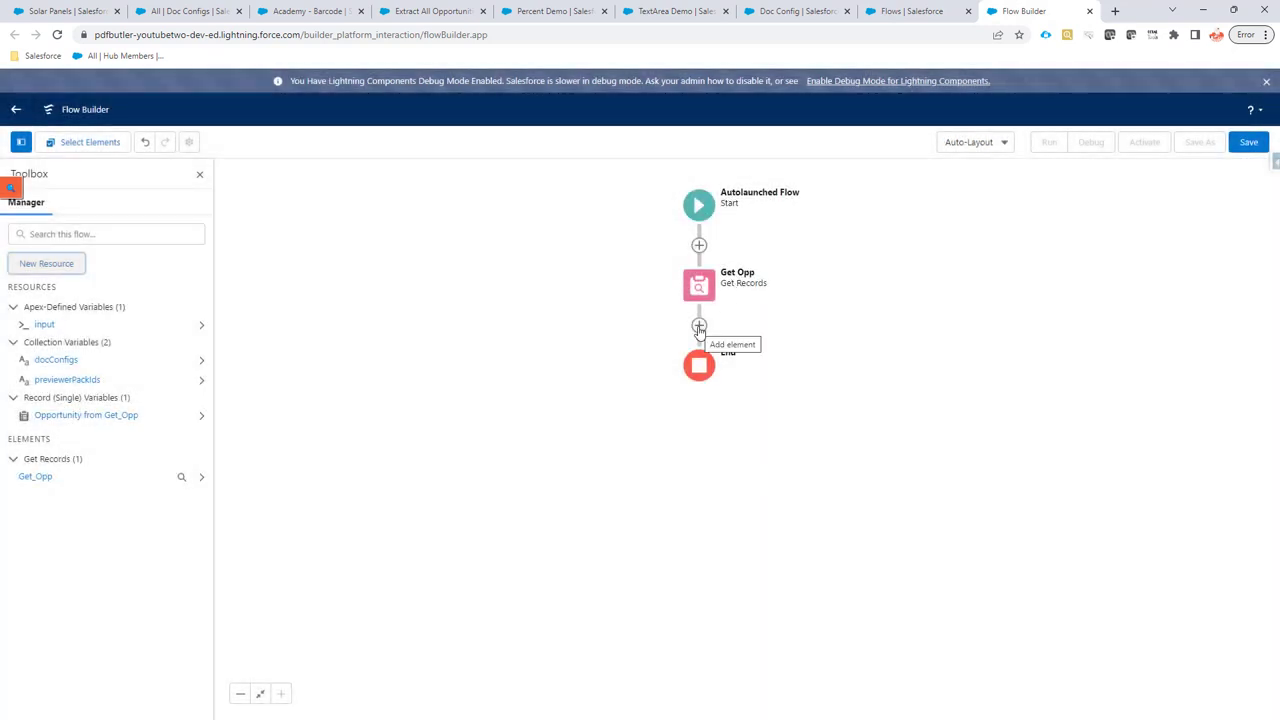
Add a Get Records element labelled Get DocConfigs querying the Doc Config object.
{"action": "left_click", "coordinate": [699, 326]}
{"action": "scroll", "coordinate": [689, 431], "scroll_direction": "down", "scroll_amount": 5}
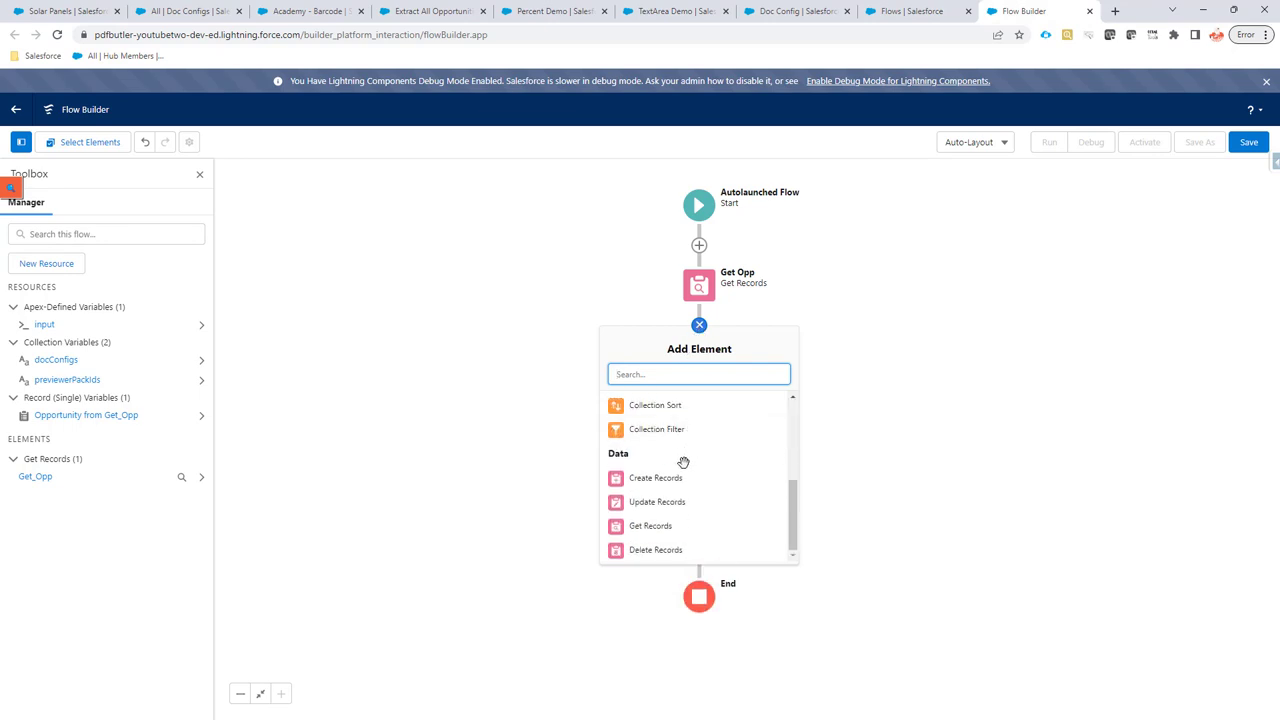
{"action": "left_click", "coordinate": [651, 526]}
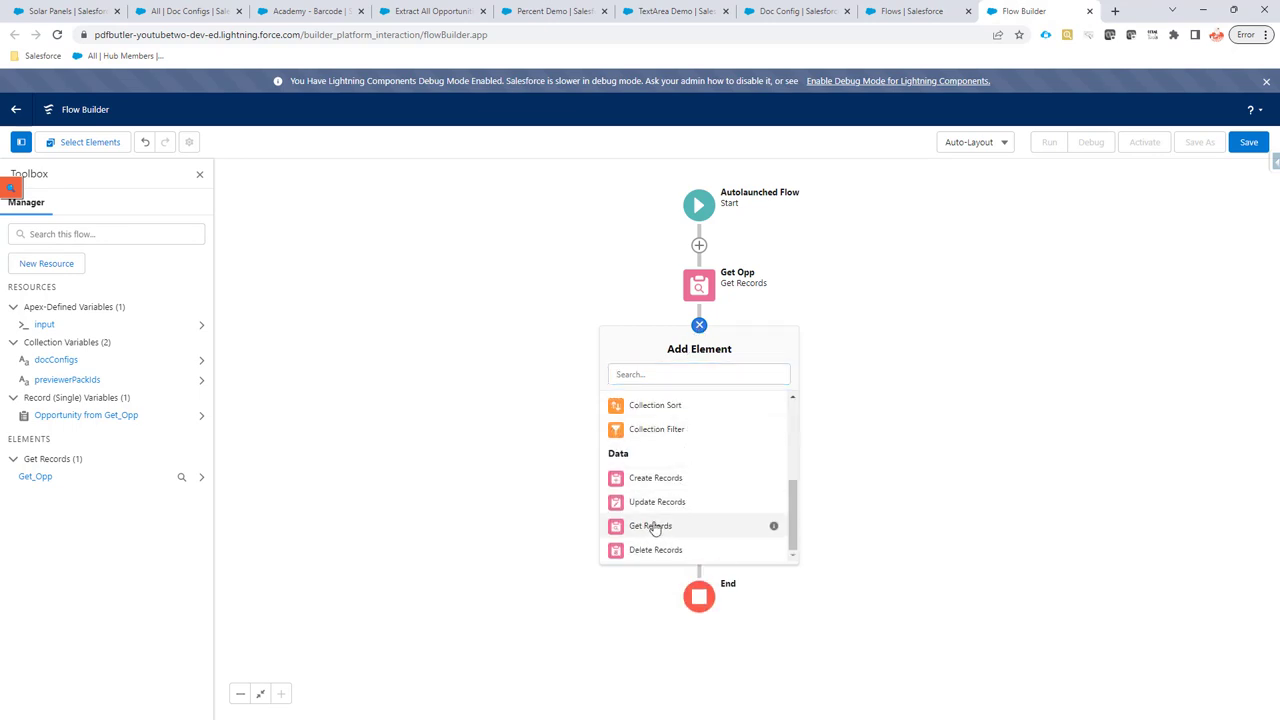
{"action": "type", "text": "G"}
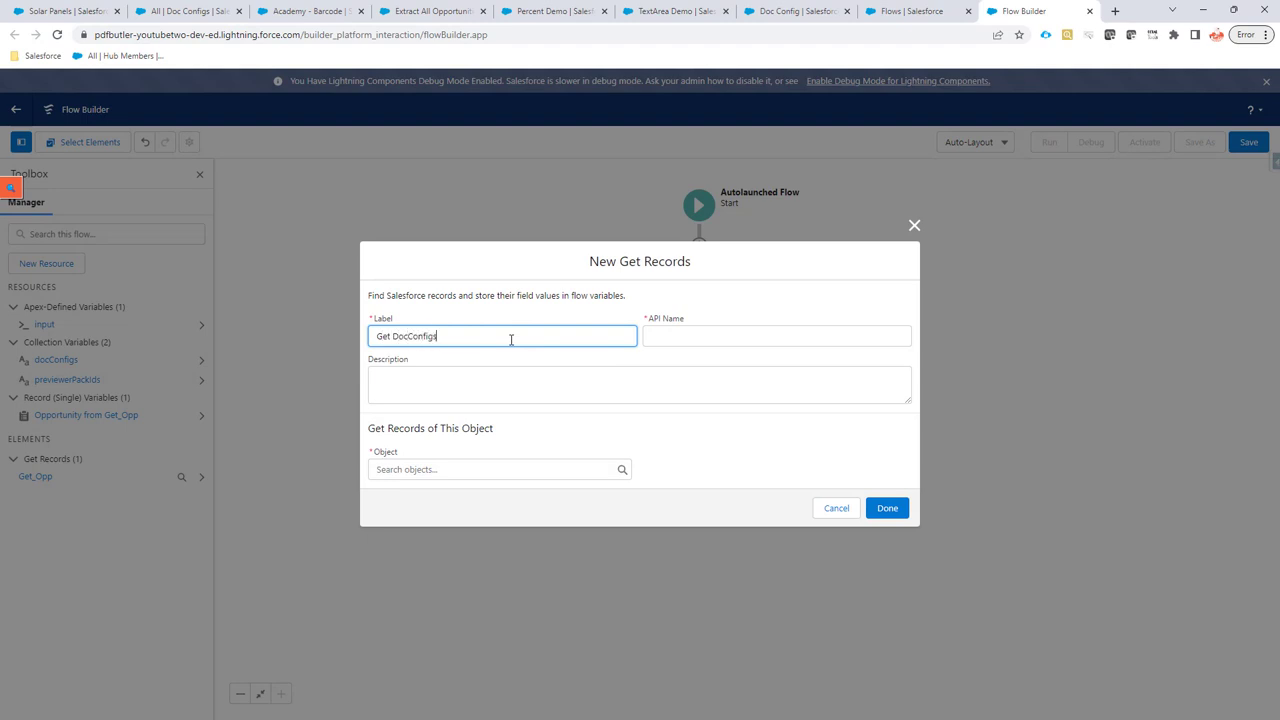
{"action": "type", "text": "et DocConfigs"}
{"action": "key", "text": "Tab"}
{"action": "left_click", "coordinate": [468, 468]}
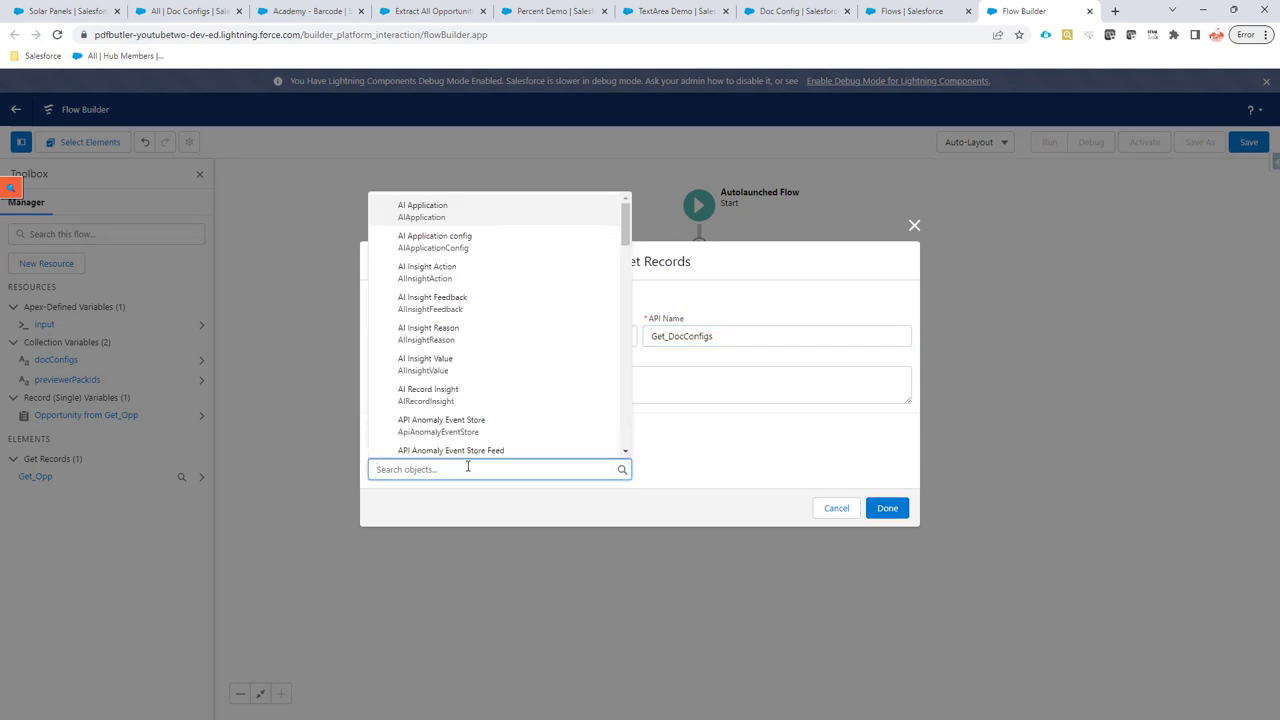
{"action": "type", "text": "doc co"}
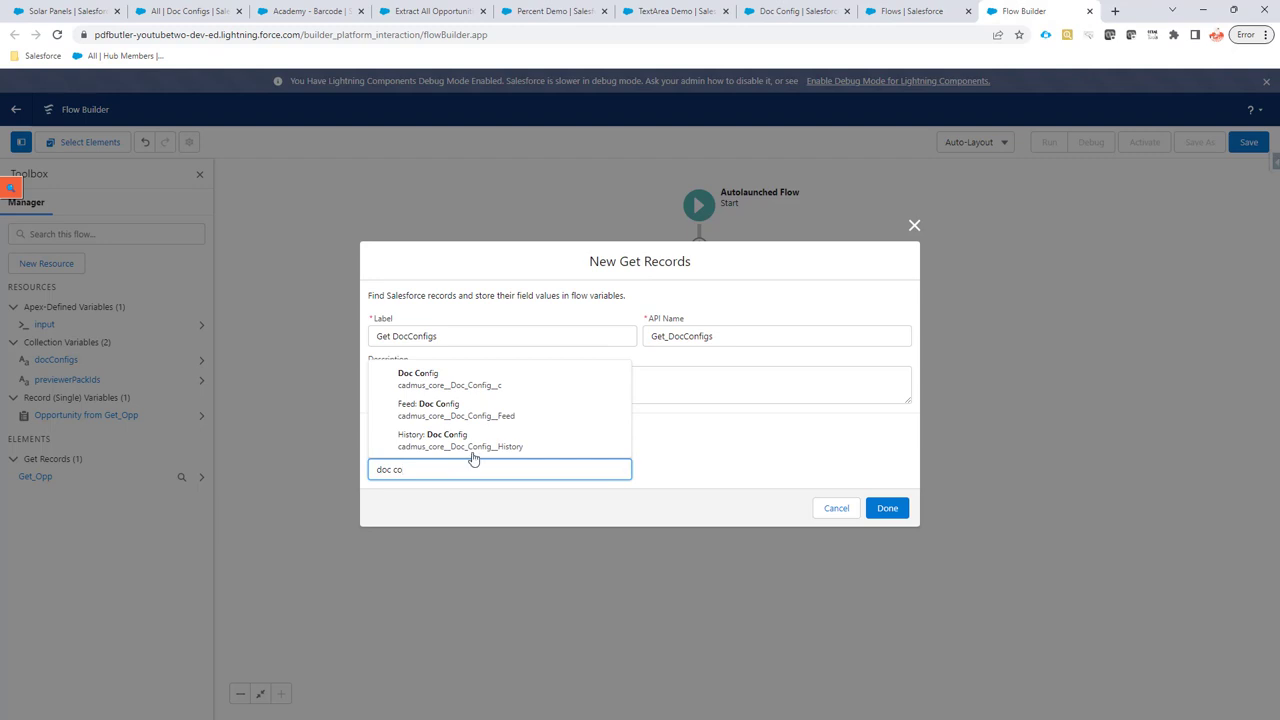
{"action": "left_click", "coordinate": [472, 380]}
Filter on My_Selection_Field__c equals {!Get_Opp.StageName}.
{"action": "left_click", "coordinate": [475, 459]}
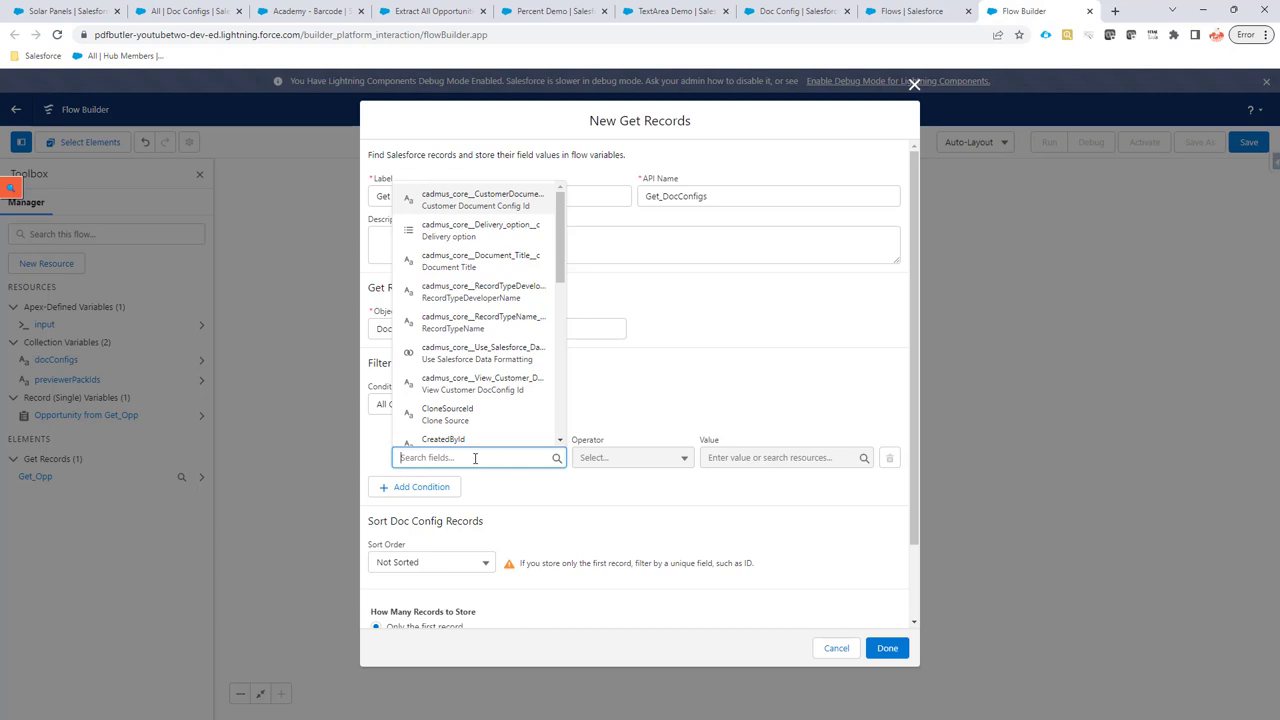
{"action": "type", "text": "my"}
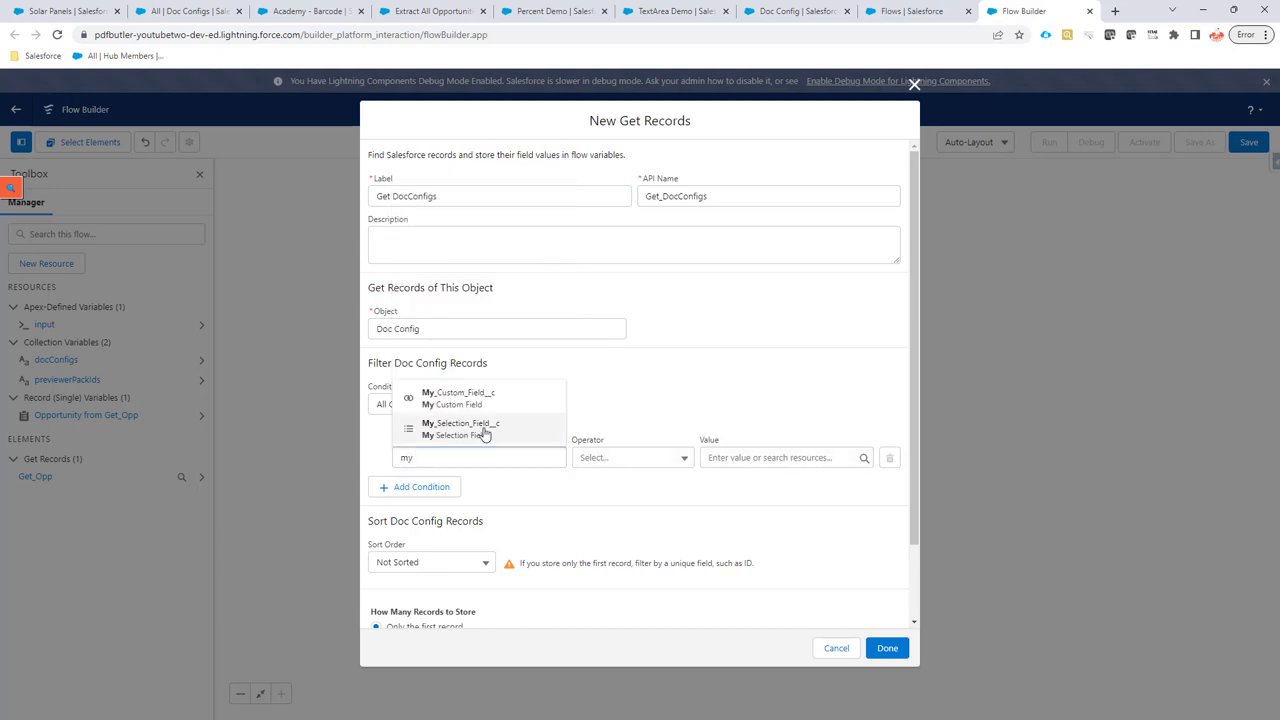
{"action": "left_click", "coordinate": [480, 430]}
{"action": "left_click", "coordinate": [764, 459]}
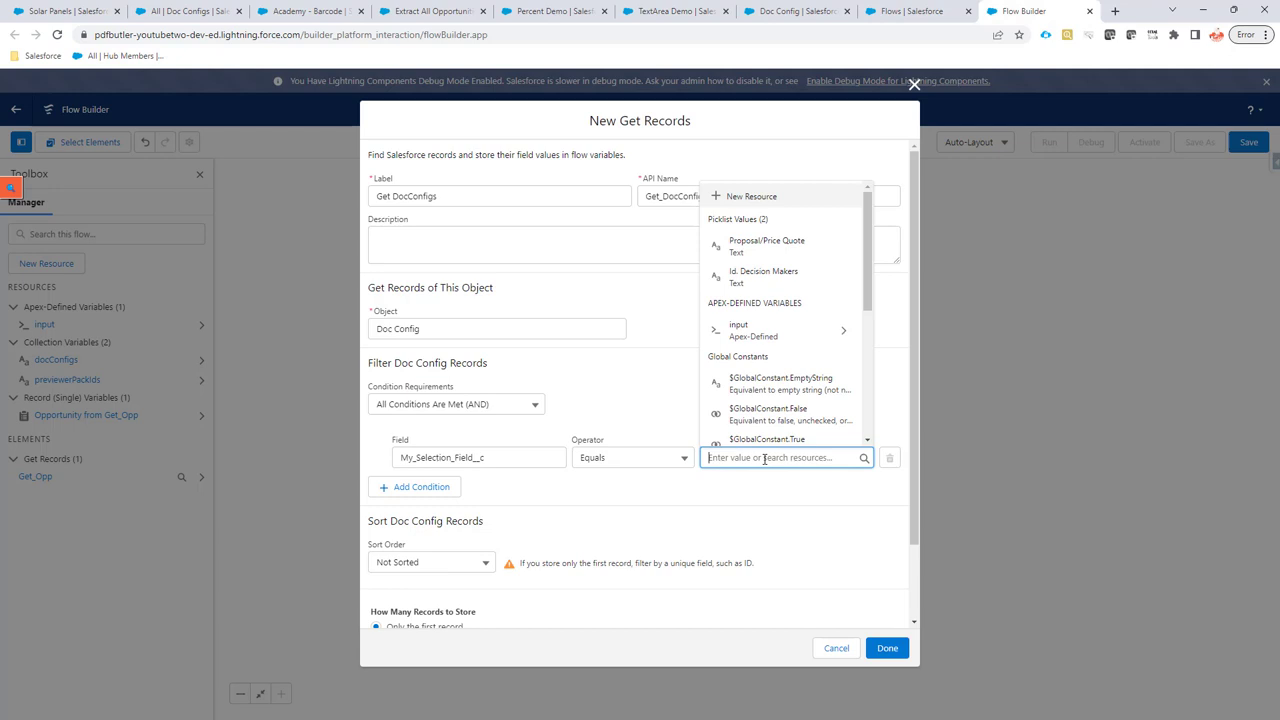
{"action": "type", "text": "opp"}
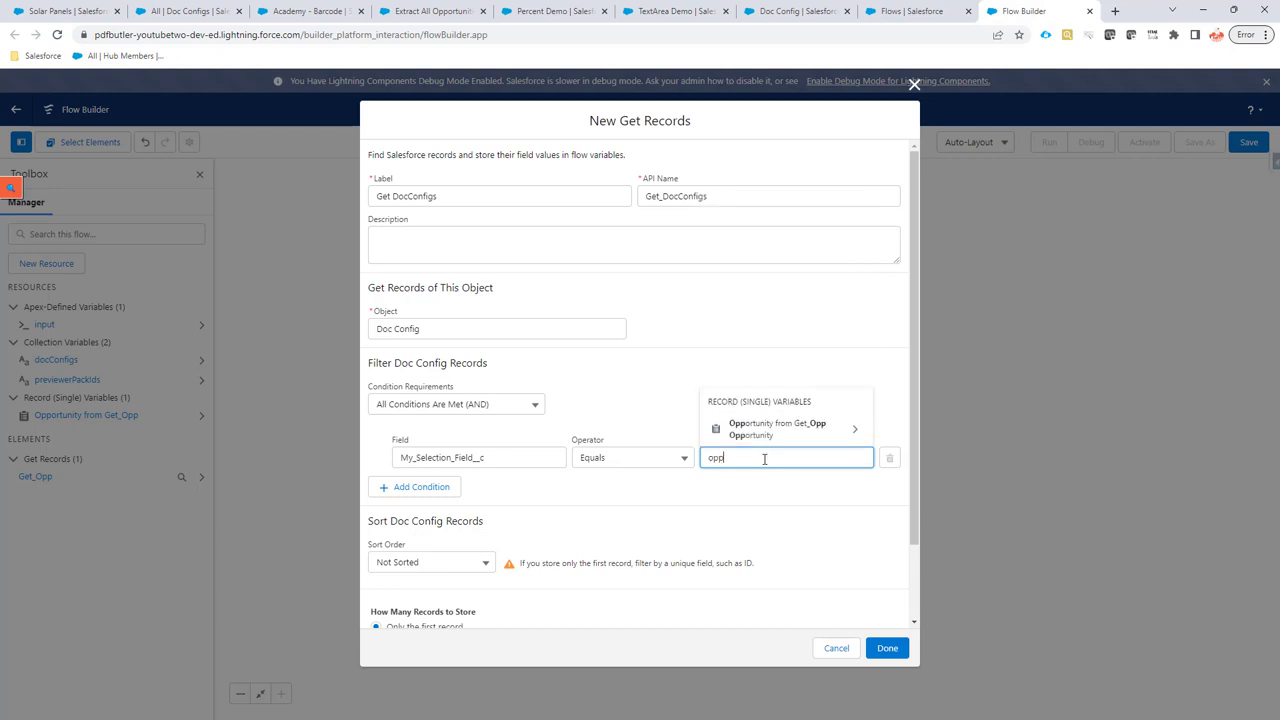
{"action": "left_click", "coordinate": [766, 434]}
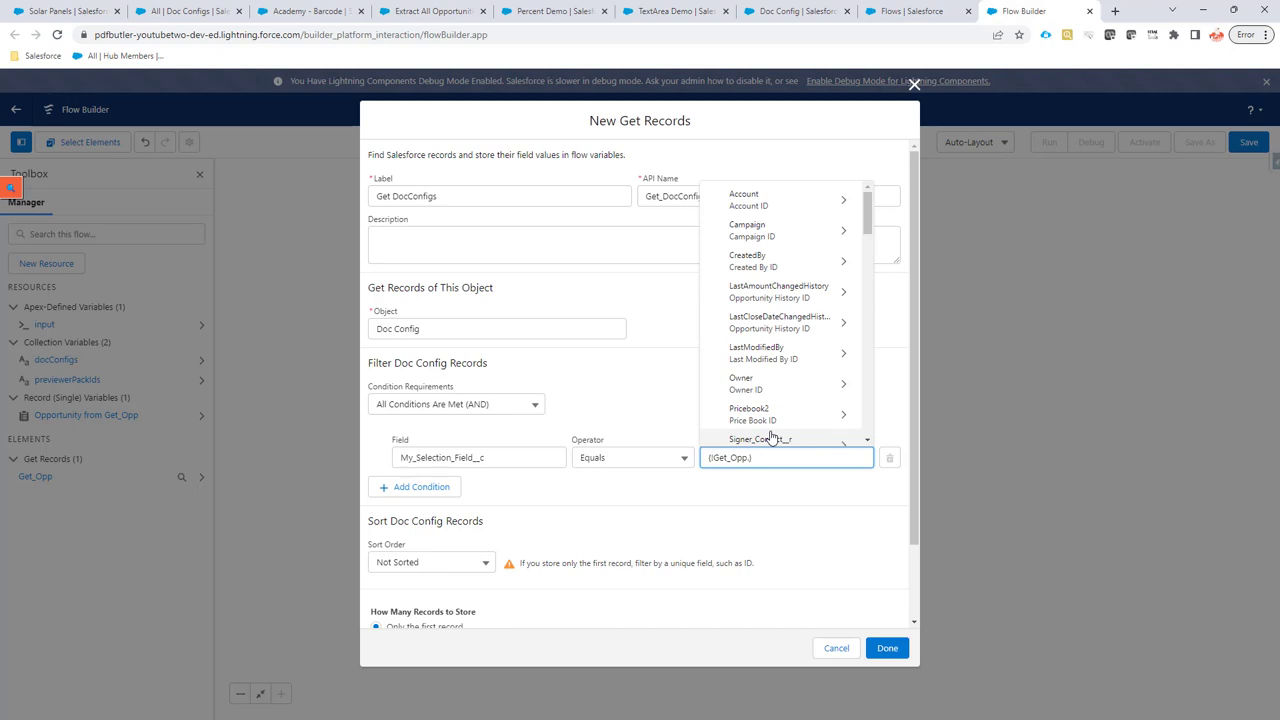
{"action": "type", "text": "stage"}
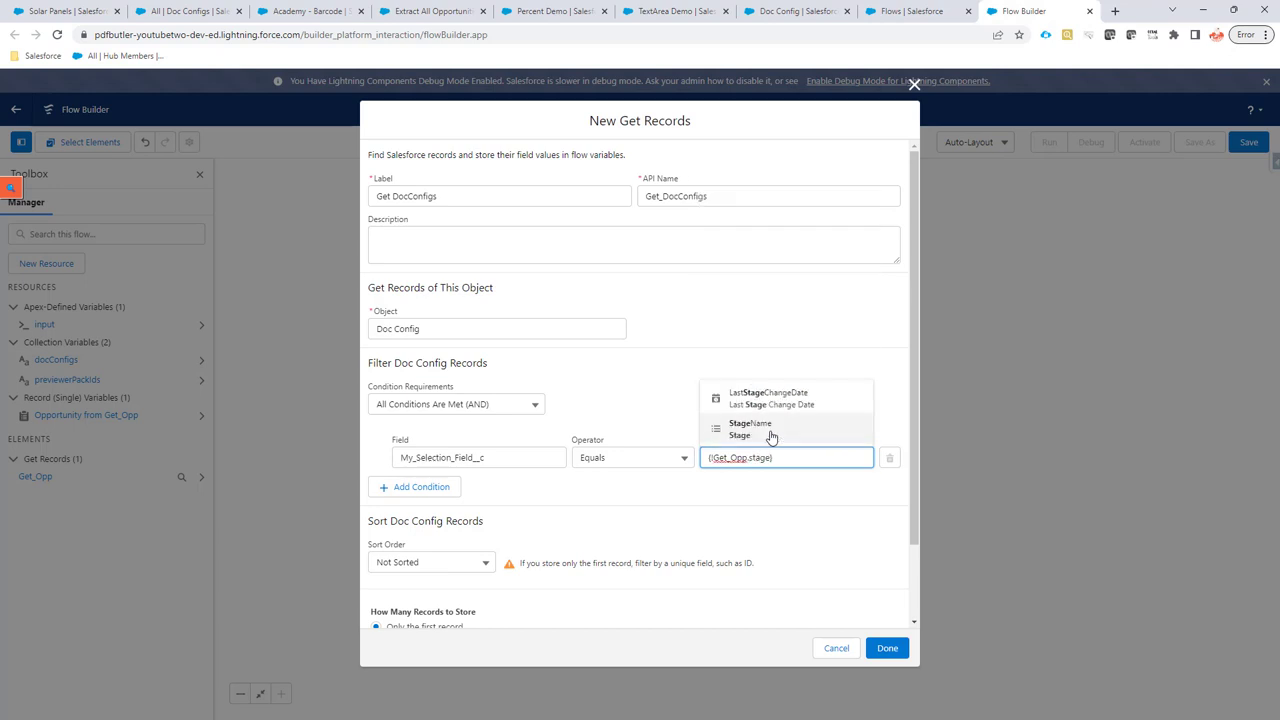
{"action": "left_click", "coordinate": [771, 433]}
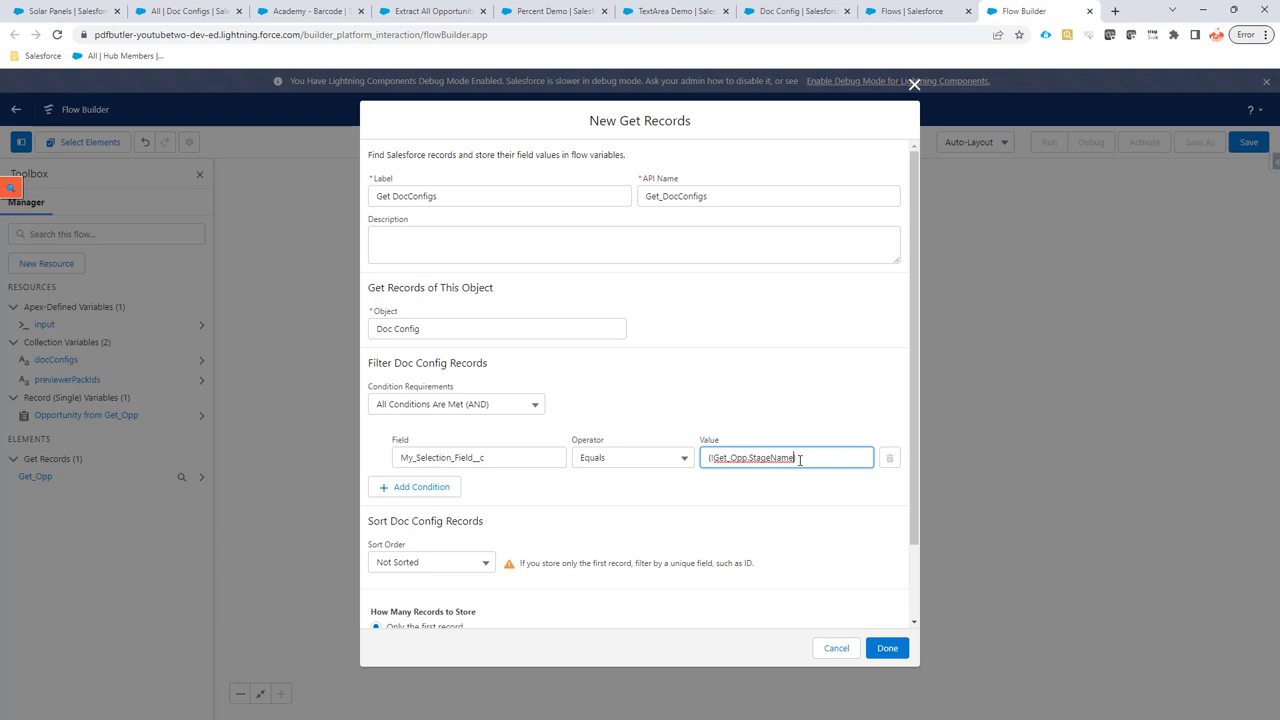
Store all matching records with chosen fields and save the Get DocConfigs step.
{"action": "scroll", "coordinate": [800, 459], "scroll_direction": "down", "scroll_amount": 2}
{"action": "left_click", "coordinate": [423, 556]}
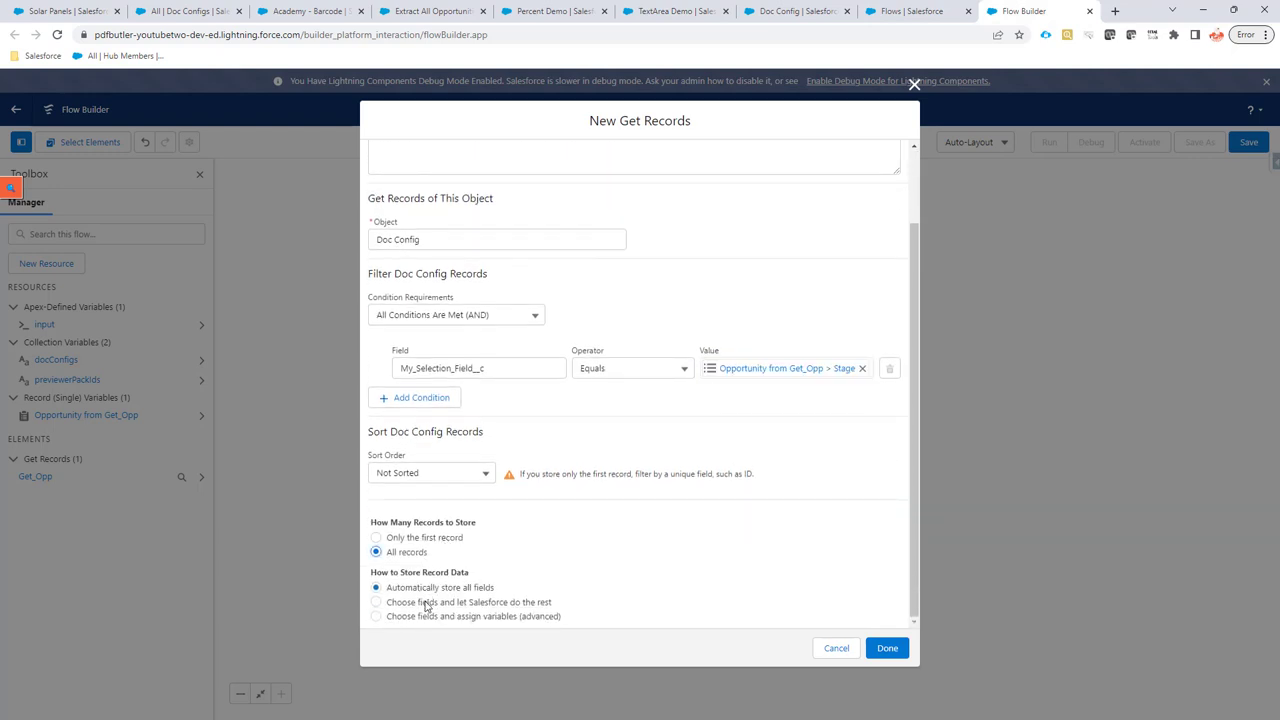
{"action": "left_click", "coordinate": [421, 603]}
{"action": "scroll", "coordinate": [490, 570], "scroll_direction": "down", "scroll_amount": 2}
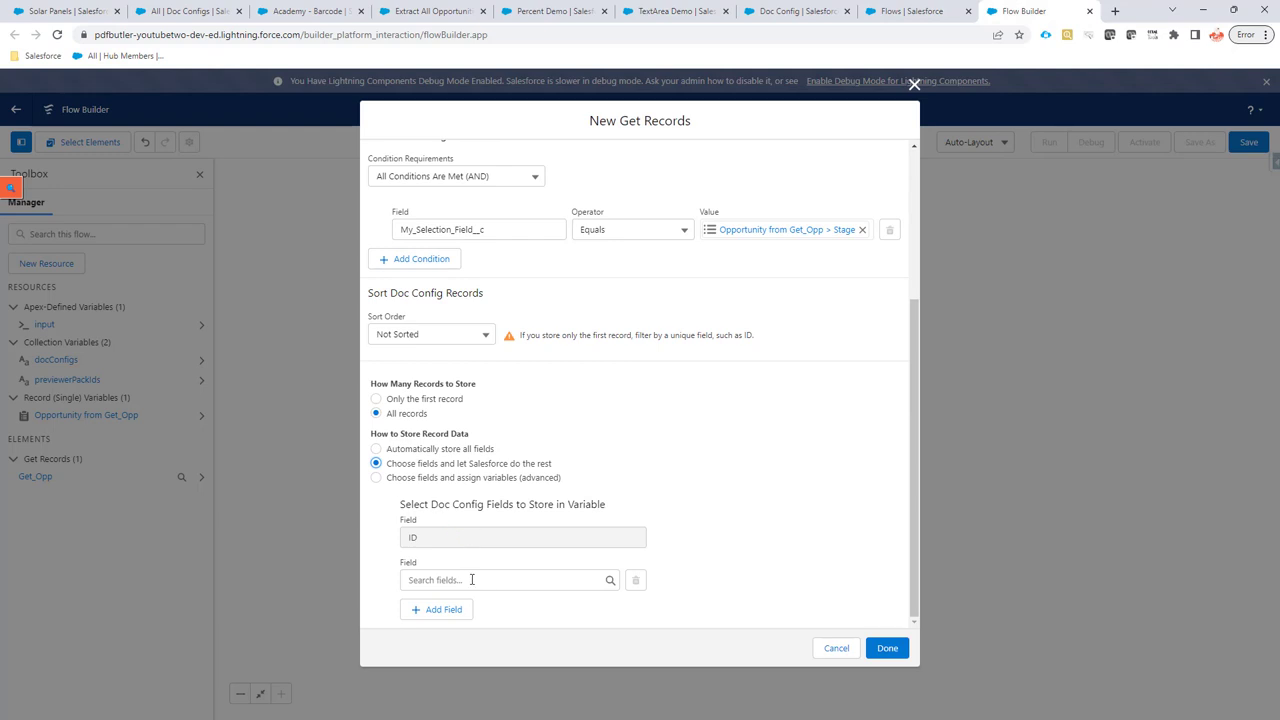
{"action": "left_click", "coordinate": [473, 580]}
{"action": "left_click", "coordinate": [778, 578]}
{"action": "left_click", "coordinate": [893, 647]}
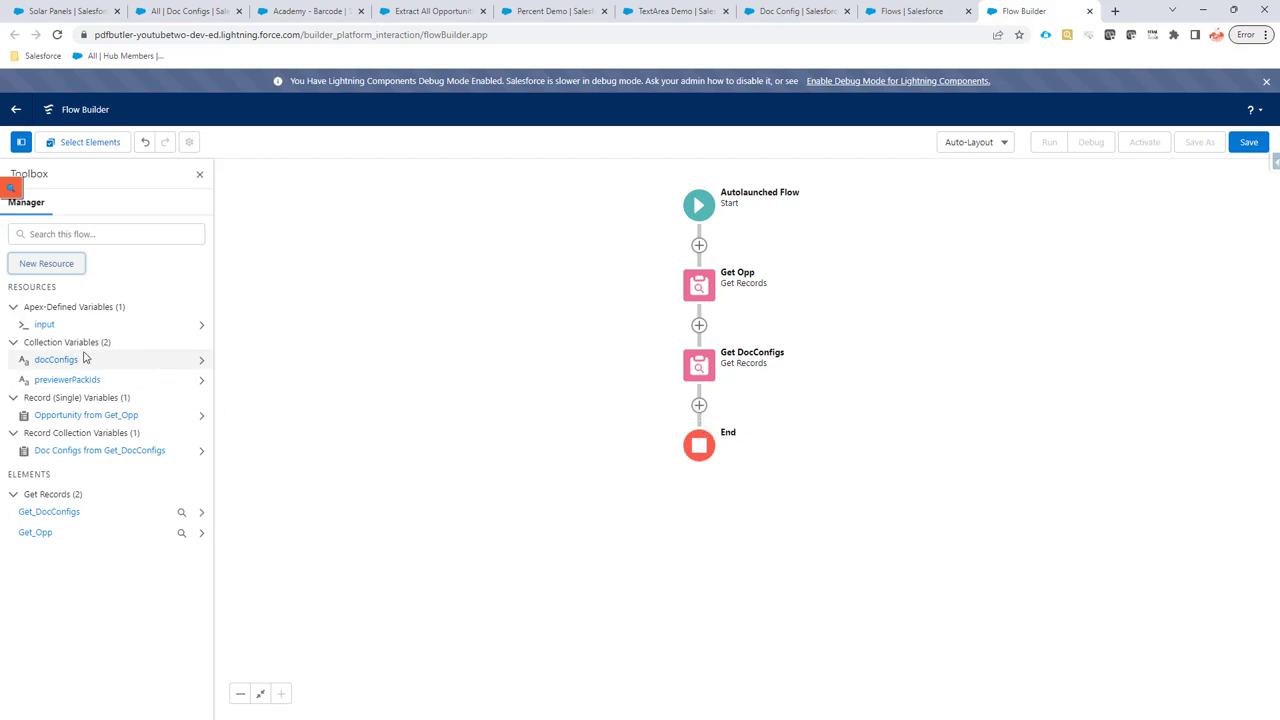
Add a Loop DocConfigs loop iterating over the {!Get_DocConfigs} collection.
{"action": "left_click", "coordinate": [699, 406]}
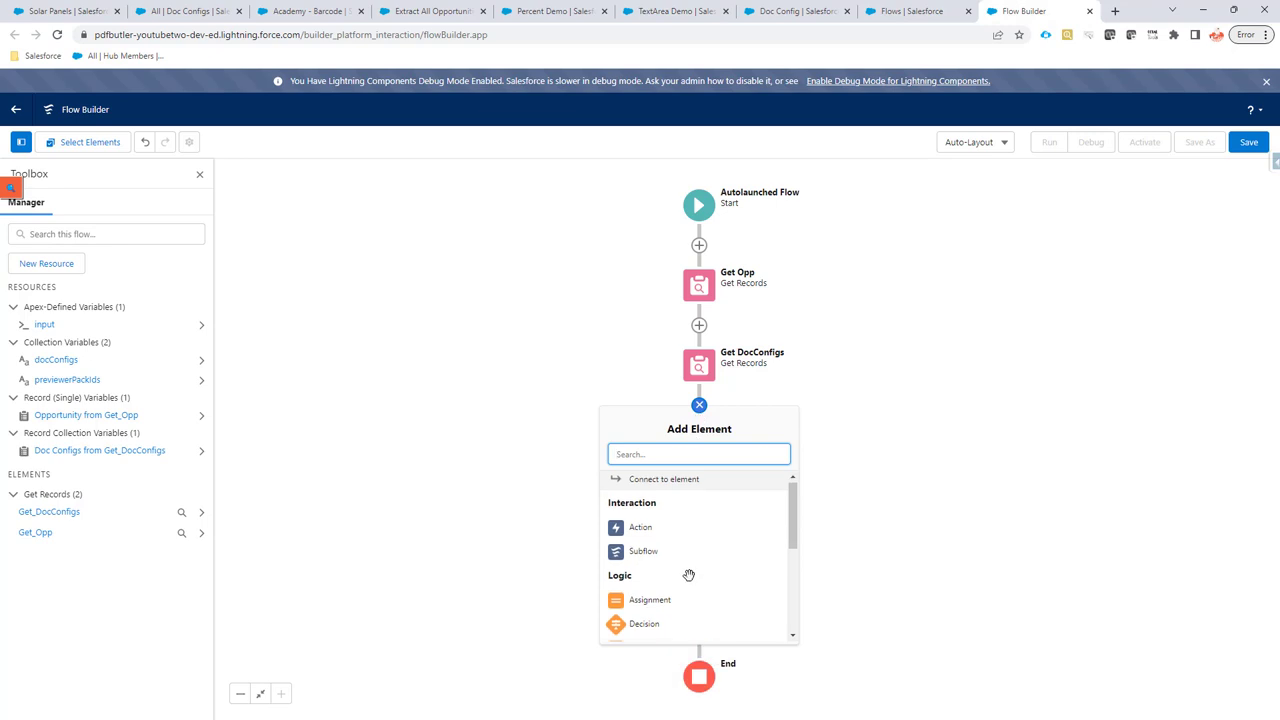
{"action": "scroll", "coordinate": [680, 560], "scroll_direction": "down", "scroll_amount": 3}
{"action": "scroll", "coordinate": [680, 556], "scroll_direction": "up", "scroll_amount": 1}
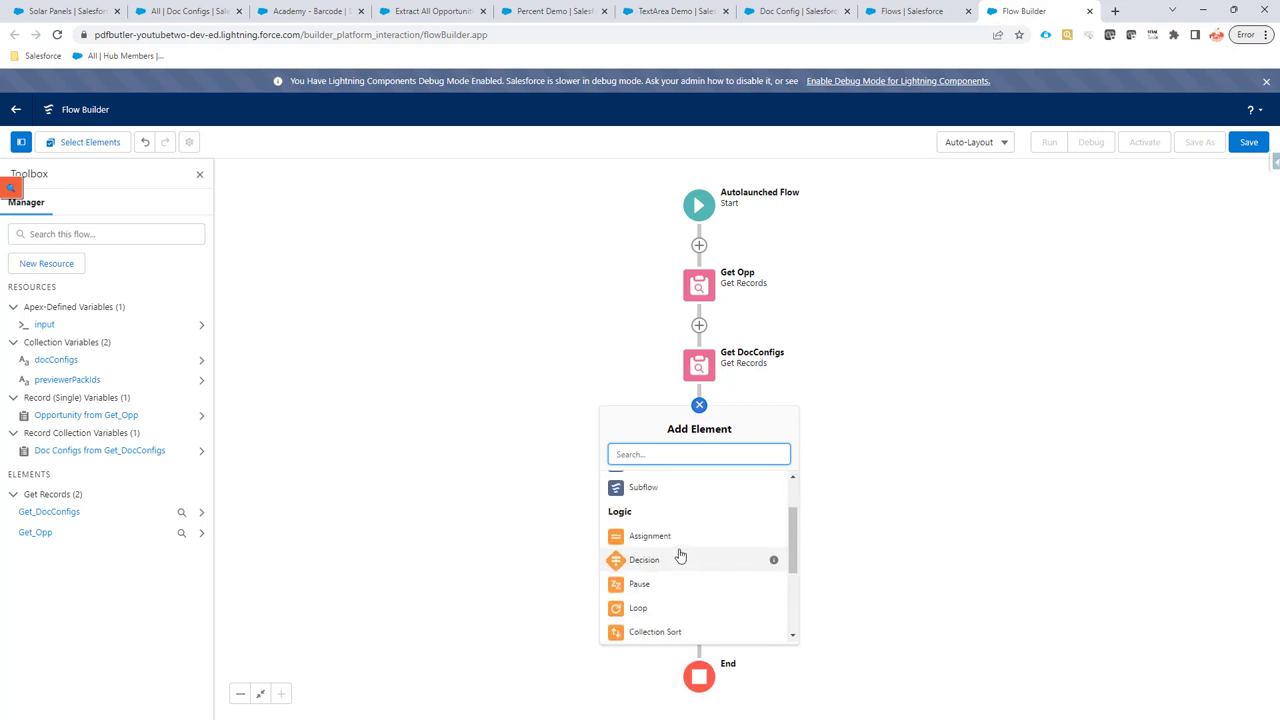
{"action": "left_click", "coordinate": [671, 607]}
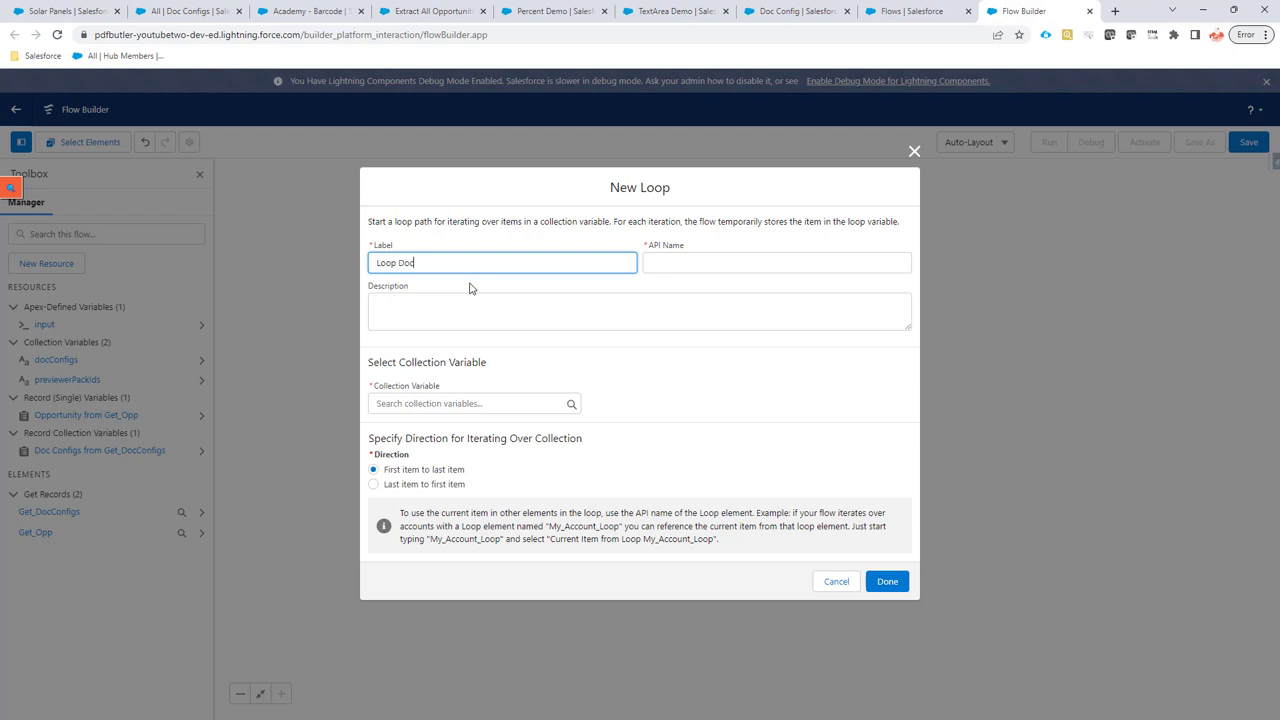
{"action": "type", "text": "Loop DocConfigs"}
{"action": "key", "text": "Tab"}
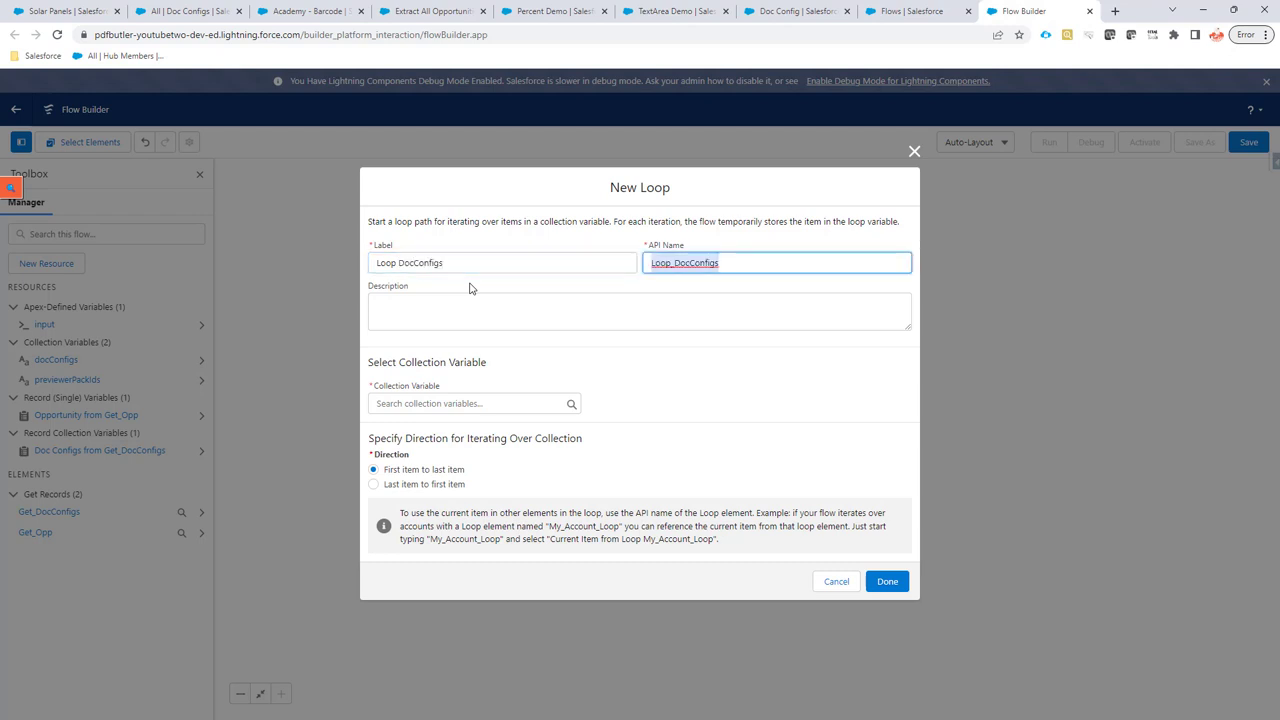
{"action": "left_click", "coordinate": [393, 404]}
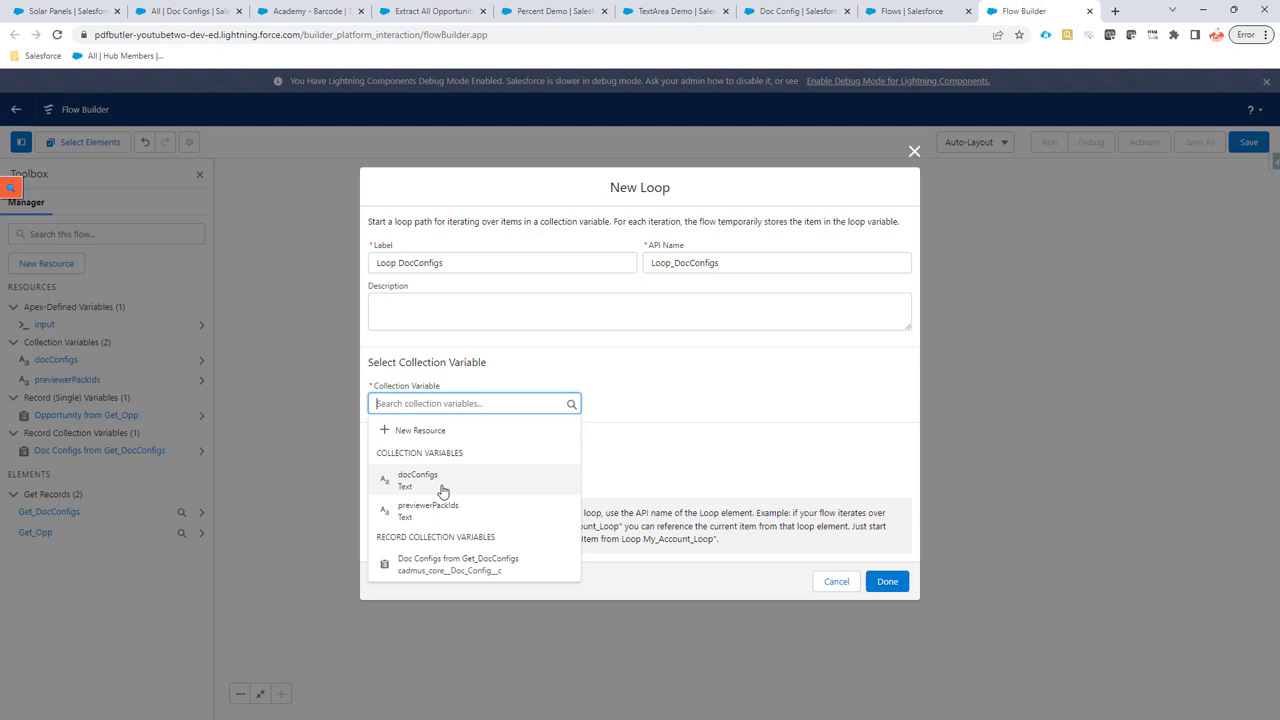
{"action": "left_click", "coordinate": [468, 563]}
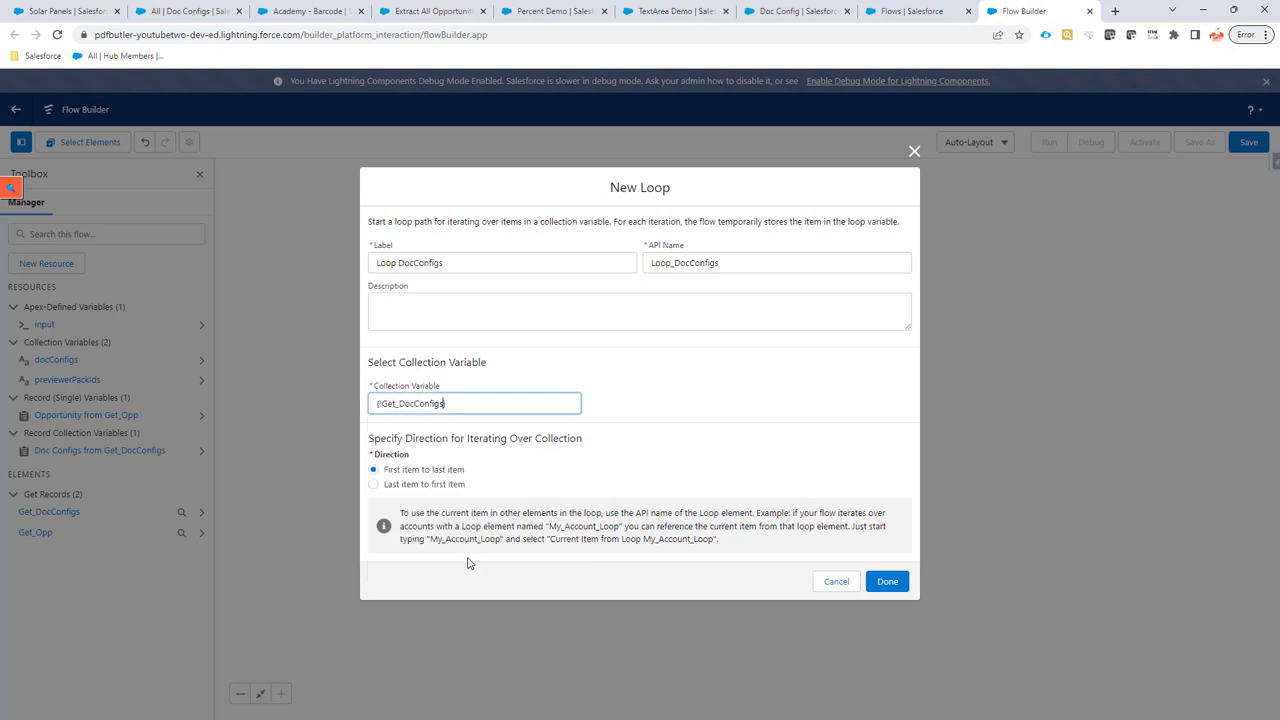
{"action": "left_click", "coordinate": [836, 571]}
{"action": "left_click", "coordinate": [887, 581]}
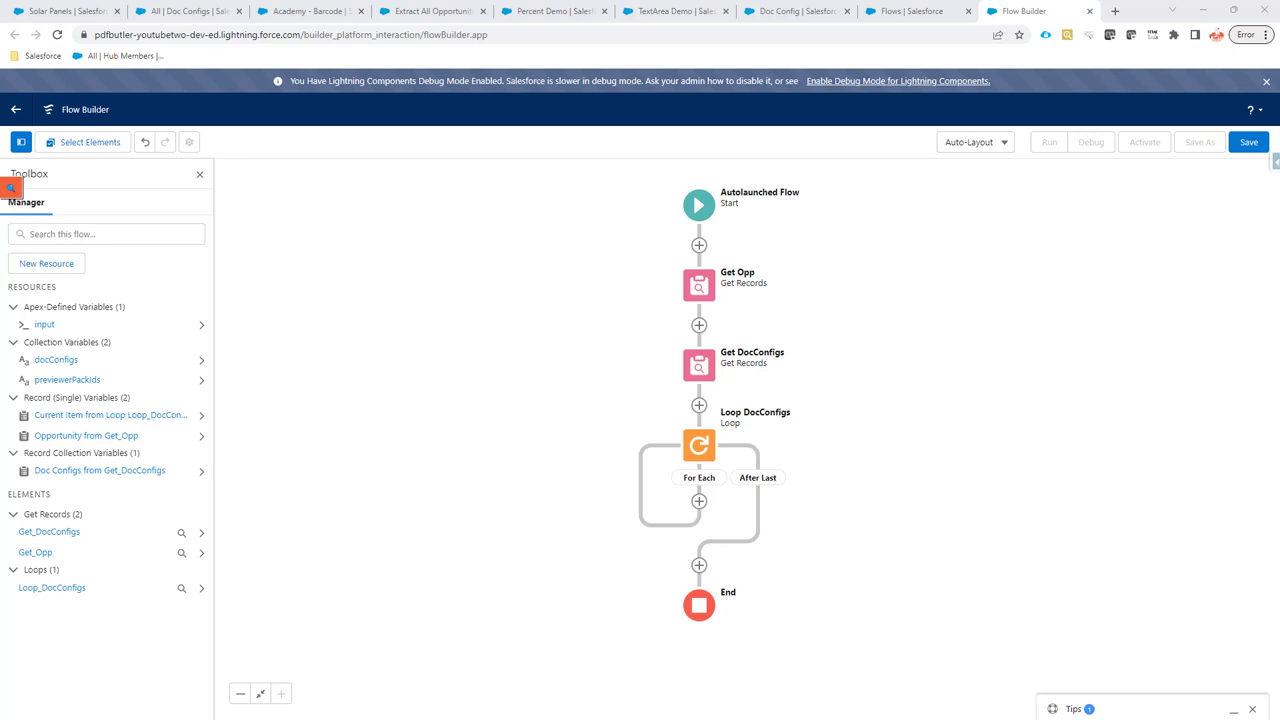
Add an Assignment labelled Add DocConfig inside the For Each path.
{"action": "left_click", "coordinate": [699, 502]}
{"action": "left_click", "coordinate": [657, 696]}
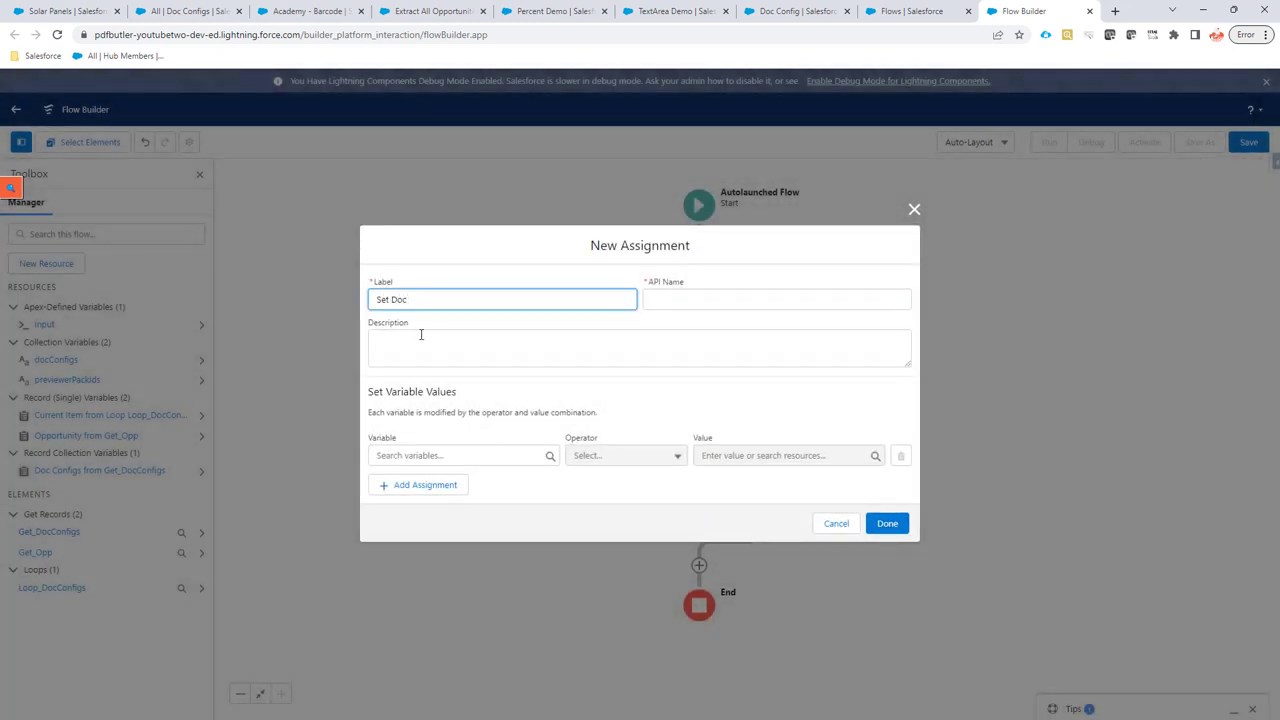
{"action": "key", "text": "Delete"}
{"action": "key", "text": "Delete"}
{"action": "key", "text": "Delete"}
{"action": "type", "text": "Add"}
{"action": "left_click", "coordinate": [731, 305]}
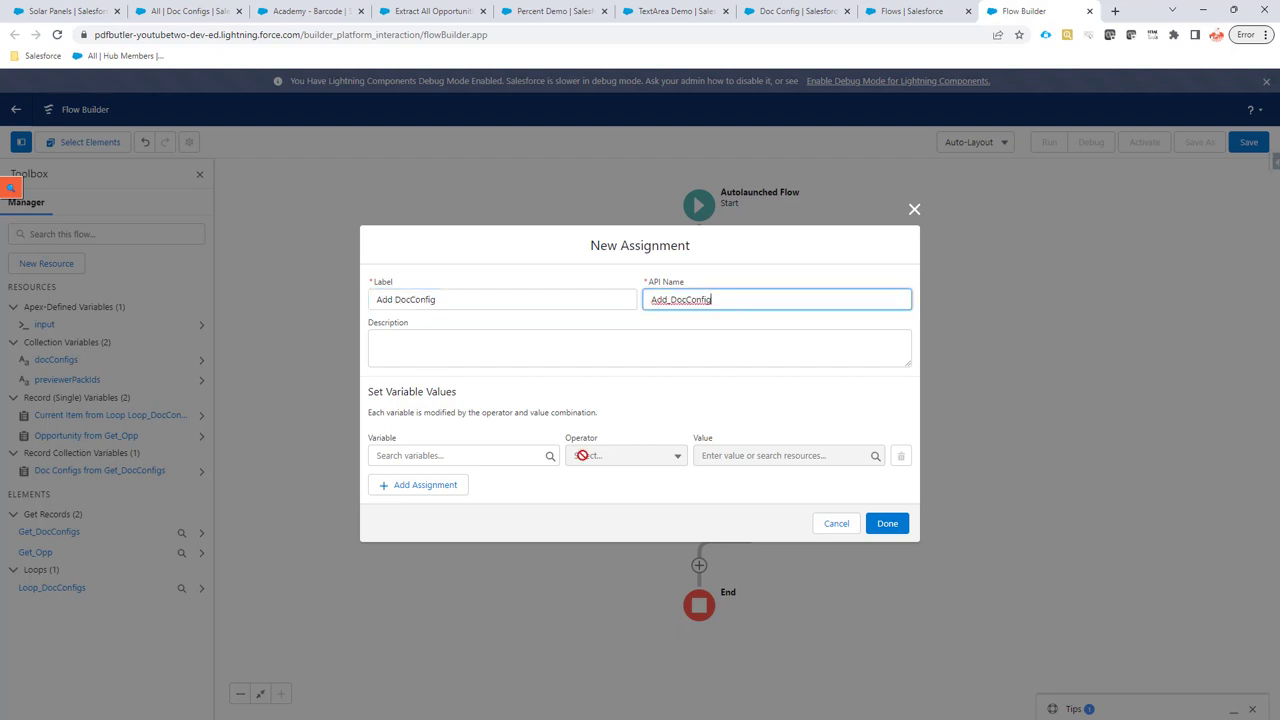
Set docConfigs Add {!Loop_DocConfigs.Id} and save the assignment.
{"action": "left_click", "coordinate": [515, 451]}
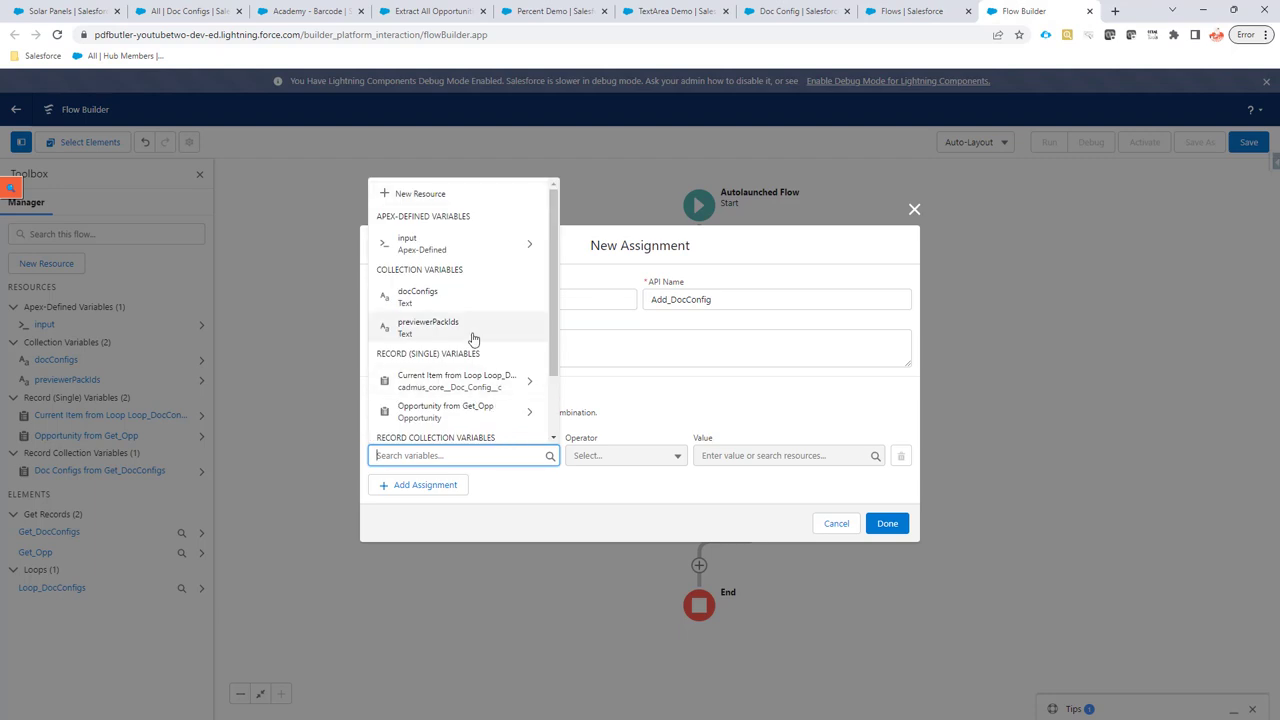
{"action": "left_click", "coordinate": [454, 295]}
{"action": "left_click", "coordinate": [638, 458]}
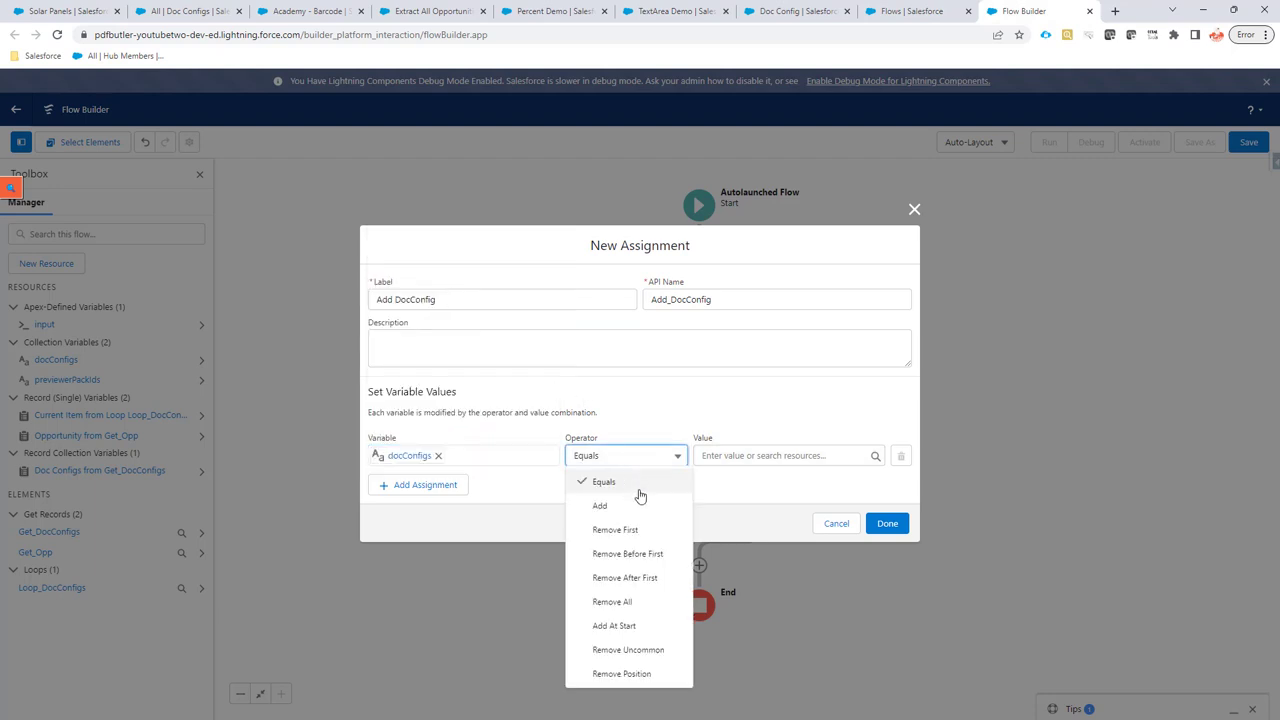
{"action": "left_click", "coordinate": [640, 497]}
{"action": "left_click", "coordinate": [741, 455]}
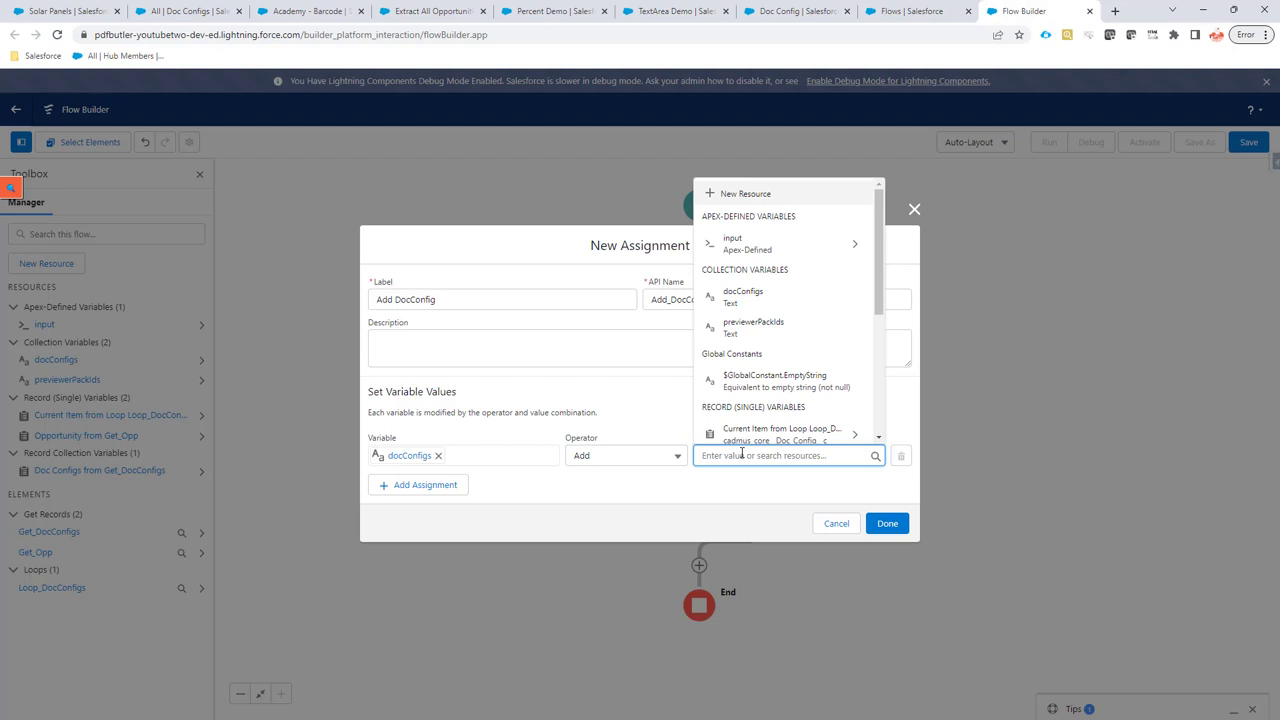
{"action": "type", "text": "loo"}
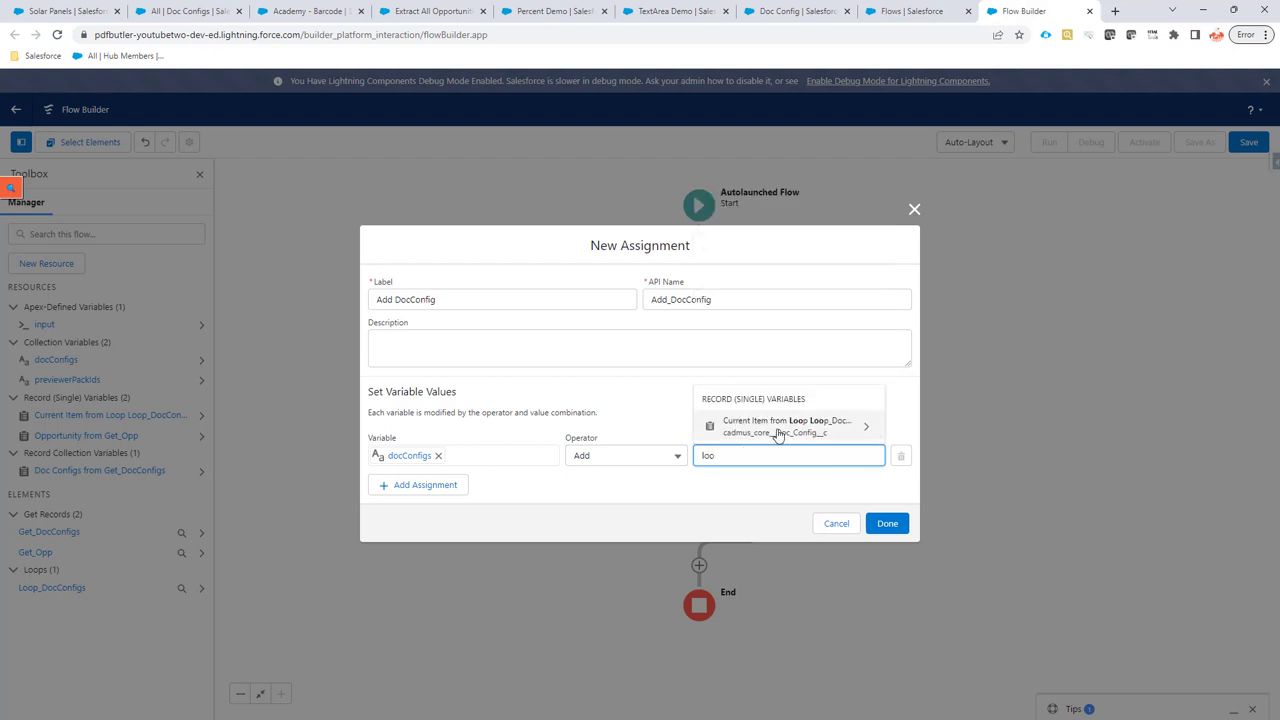
{"action": "left_click", "coordinate": [776, 428]}
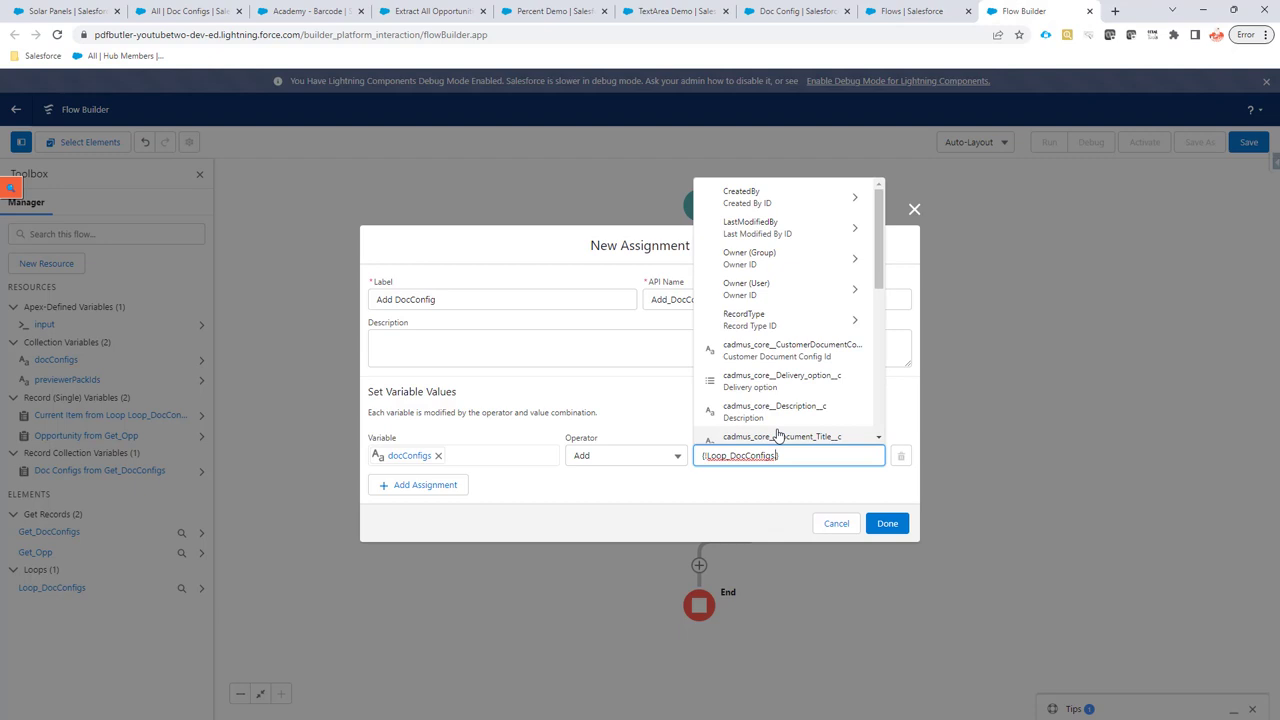
{"action": "type", "text": "Id"}
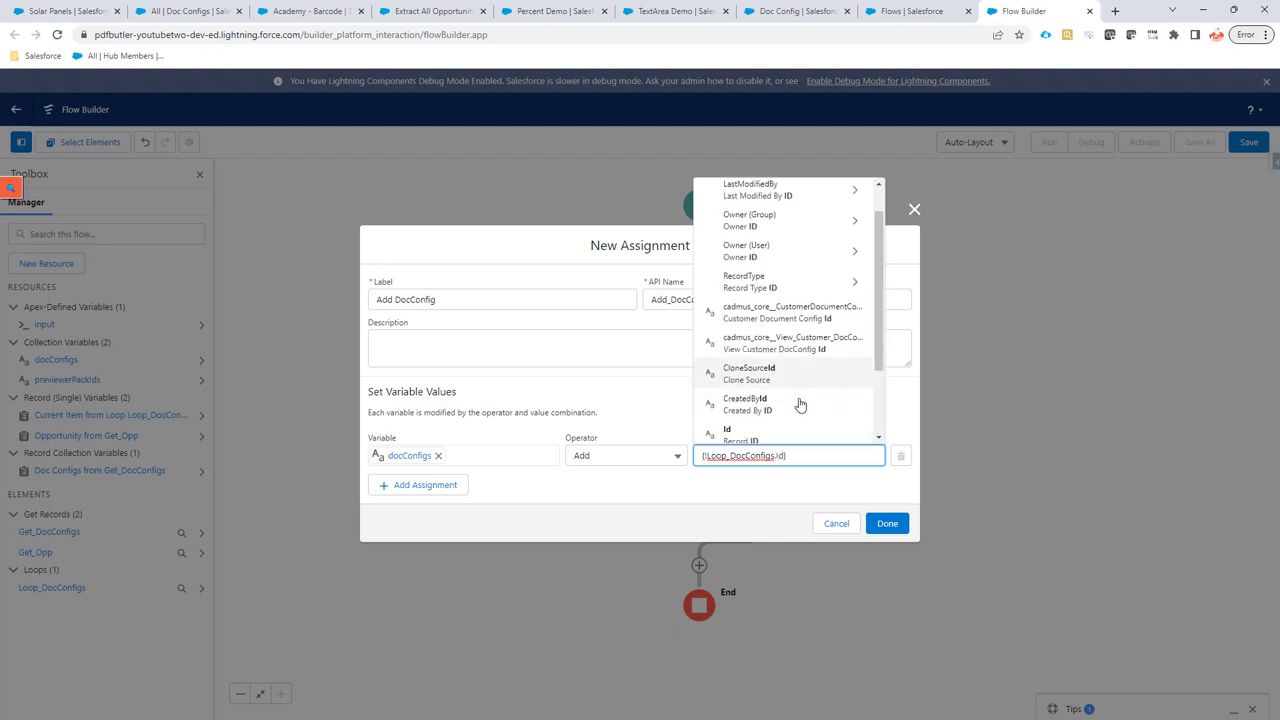
{"action": "scroll", "coordinate": [800, 404], "scroll_direction": "down", "scroll_amount": 3}
{"action": "left_click", "coordinate": [771, 334]}
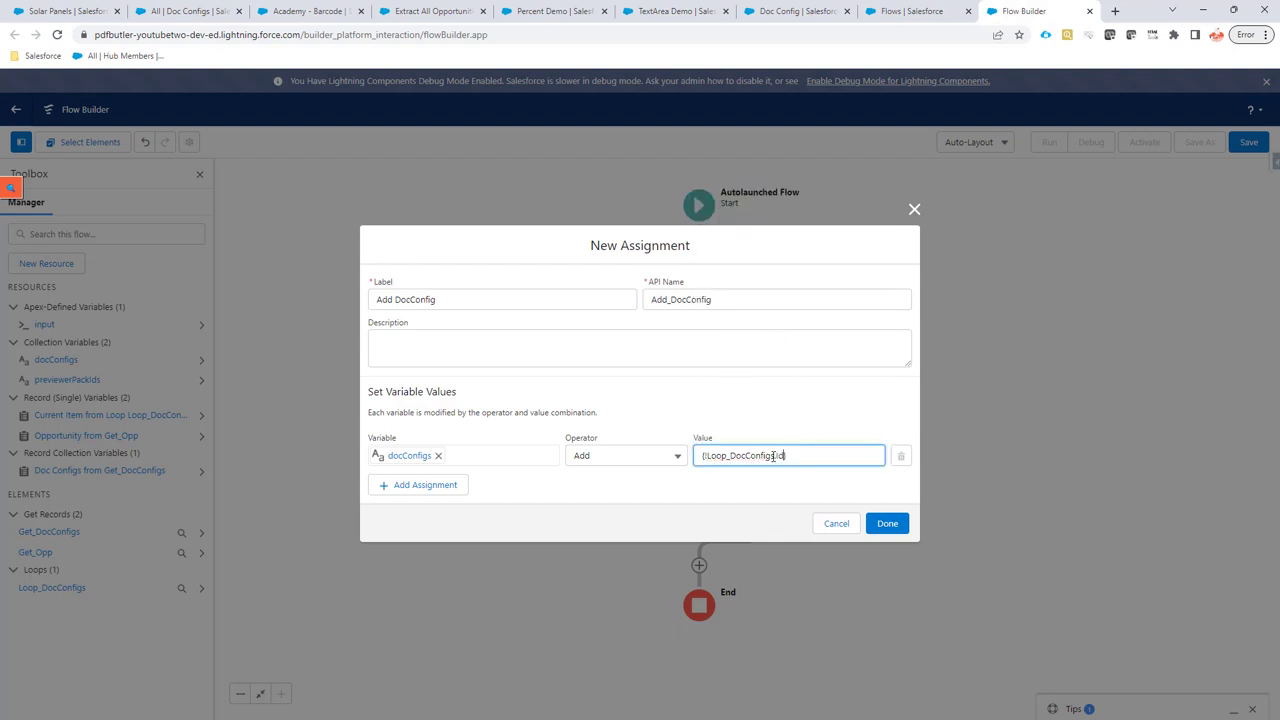
{"action": "left_click", "coordinate": [886, 523]}
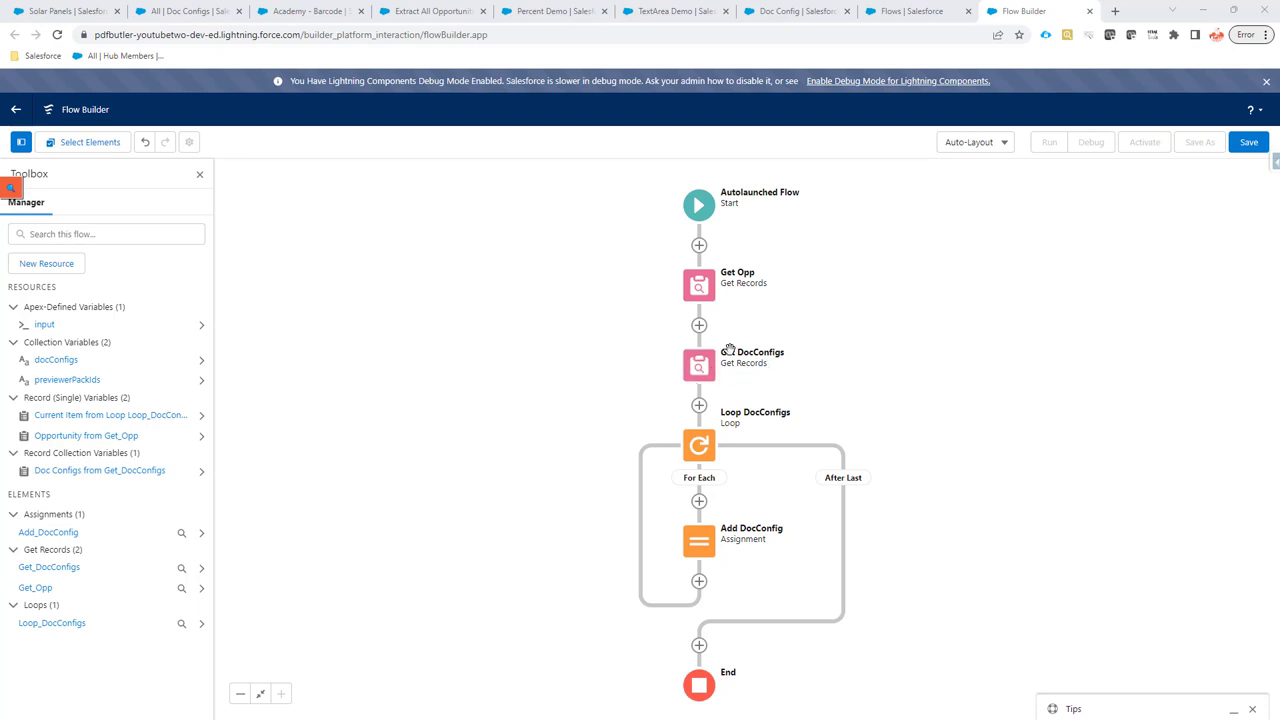
Select the View Customer DocConfig Id value on the Extract All Opportunities Doc Config record.
{"action": "left_click", "coordinate": [399, 20]}
{"action": "triple_click", "coordinate": [145, 474]}
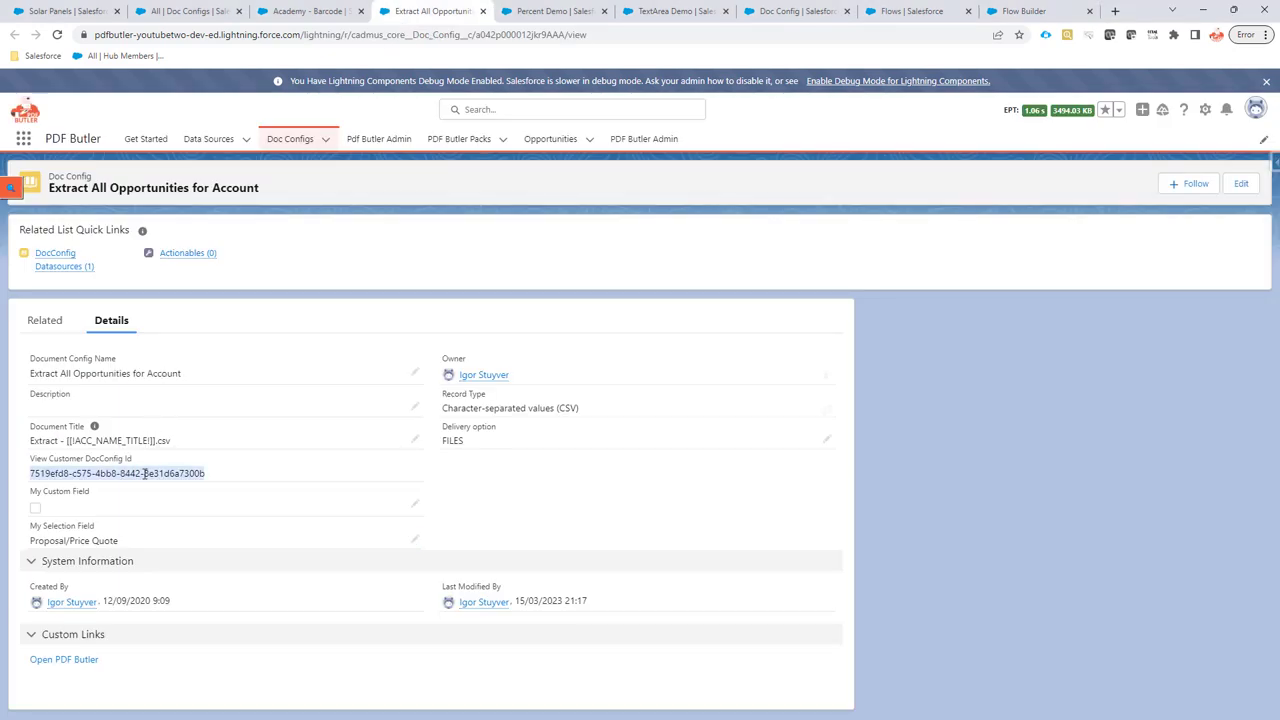
{"action": "left_click", "coordinate": [1015, 20]}
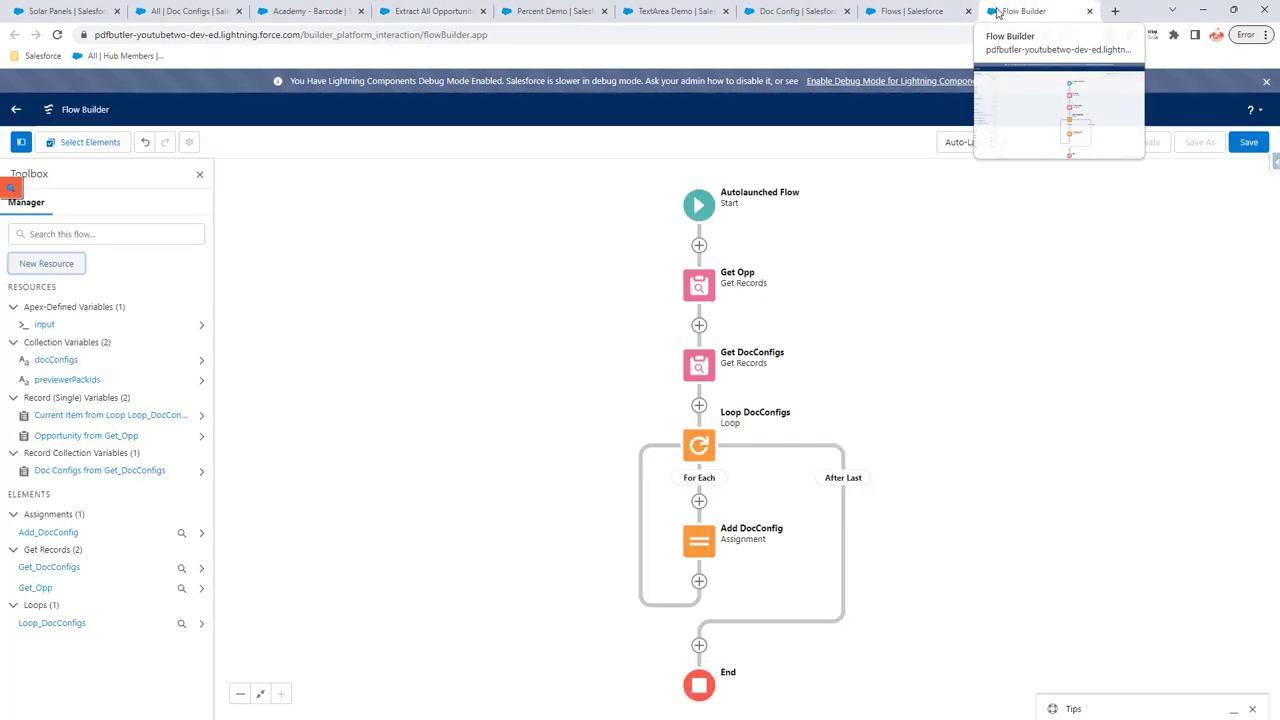
Save the new flow with the label 'Academy: Get DocConfigs By Opp Stage'.
{"action": "left_click", "coordinate": [1248, 143]}
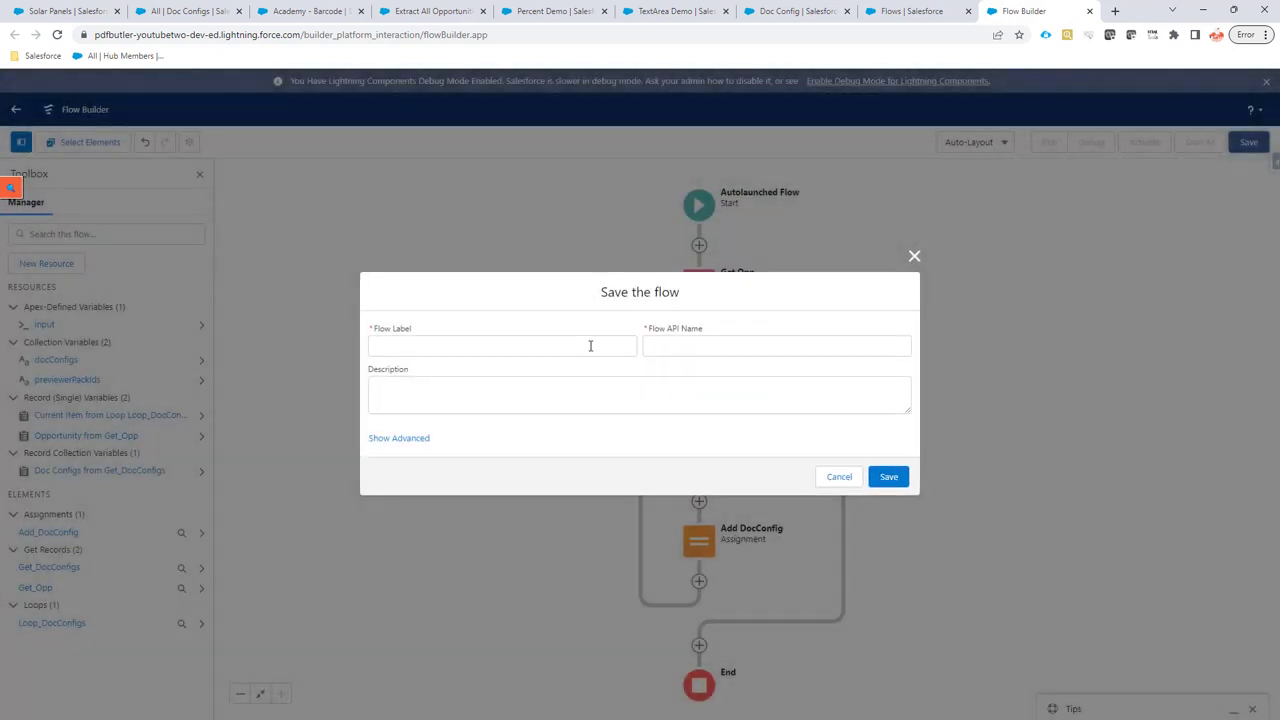
{"action": "left_click", "coordinate": [584, 350]}
{"action": "type", "text": "A"}
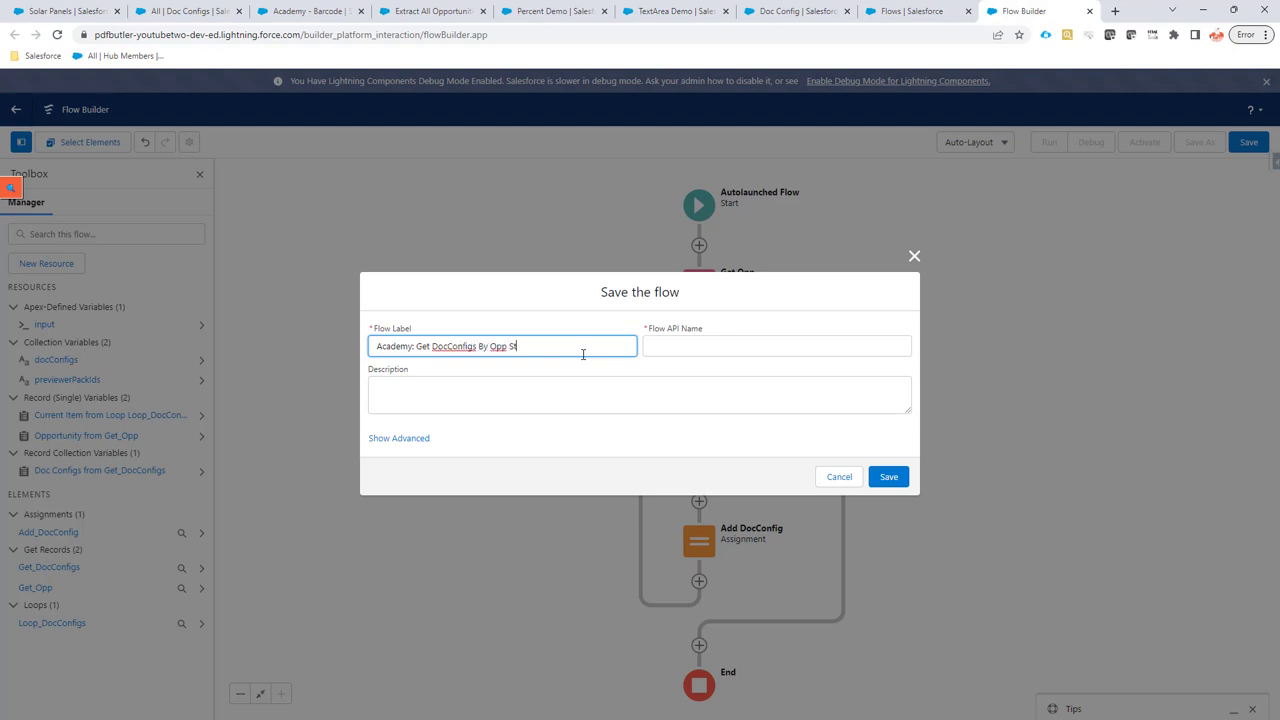
{"action": "key", "text": "Tab"}
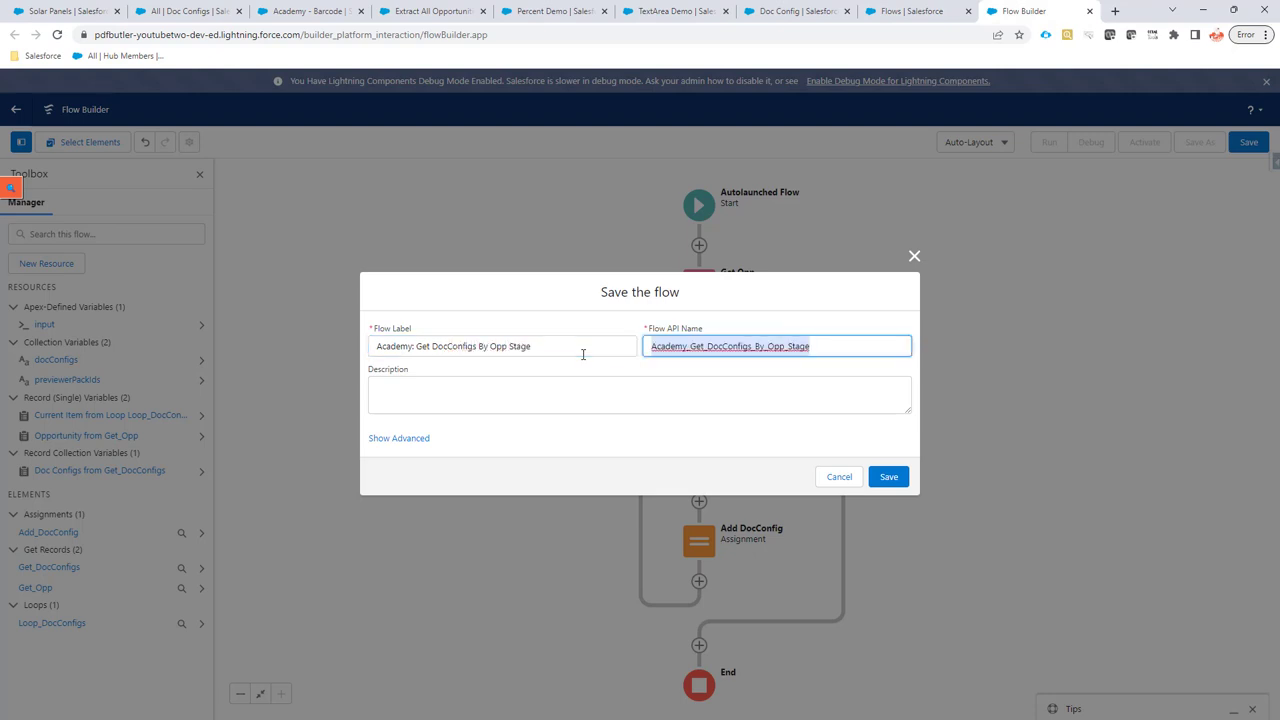
{"action": "left_click", "coordinate": [886, 474]}
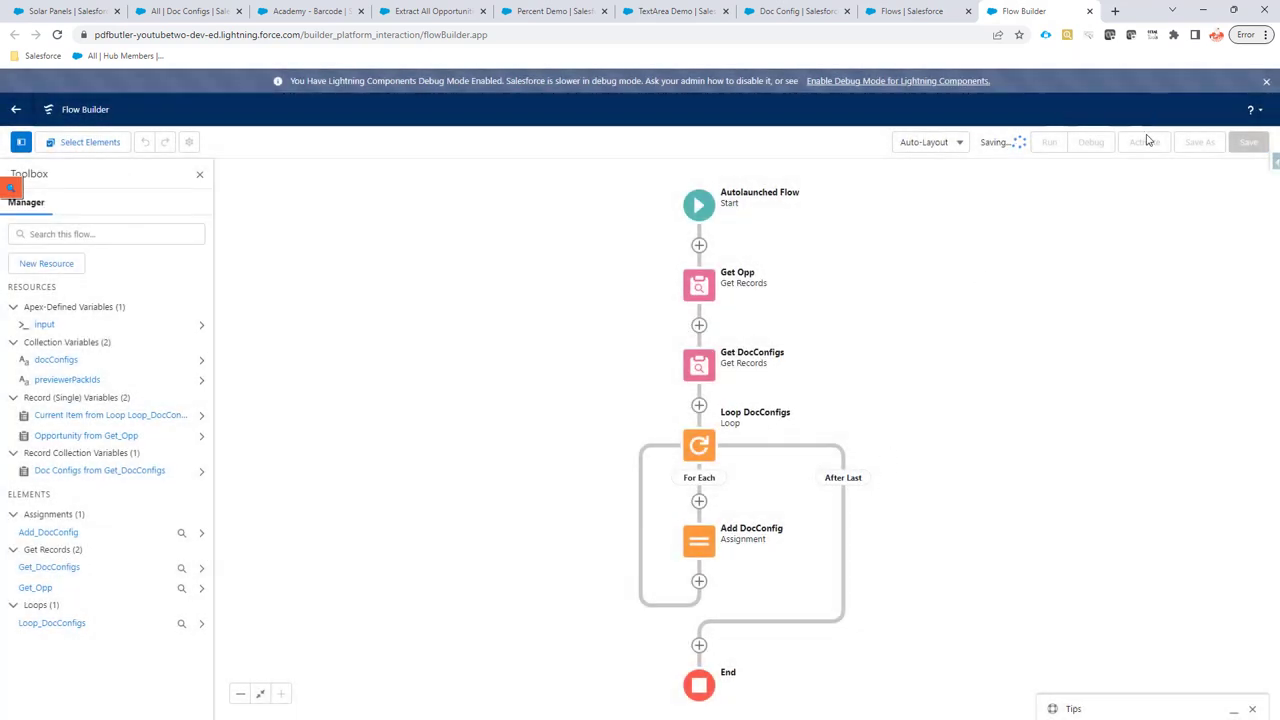
Activate the flow and copy its Flow API Name from the version properties.
{"action": "left_click", "coordinate": [1144, 143]}
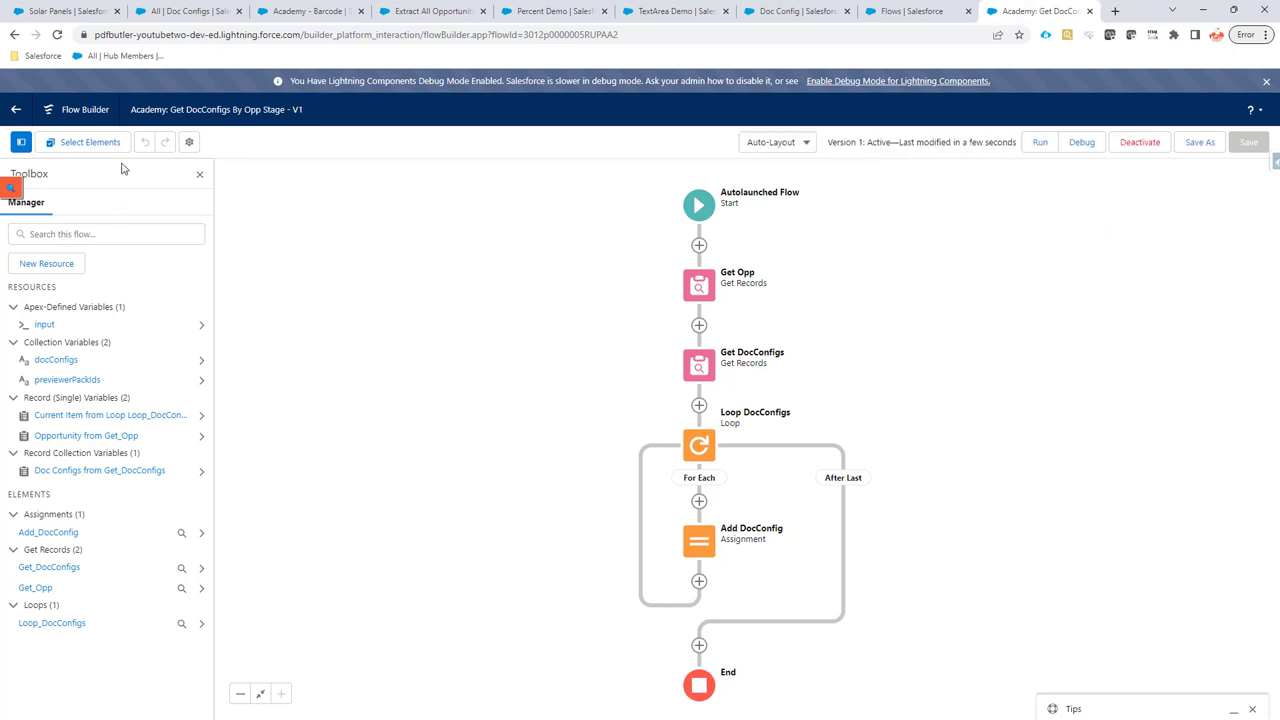
{"action": "left_click", "coordinate": [189, 145]}
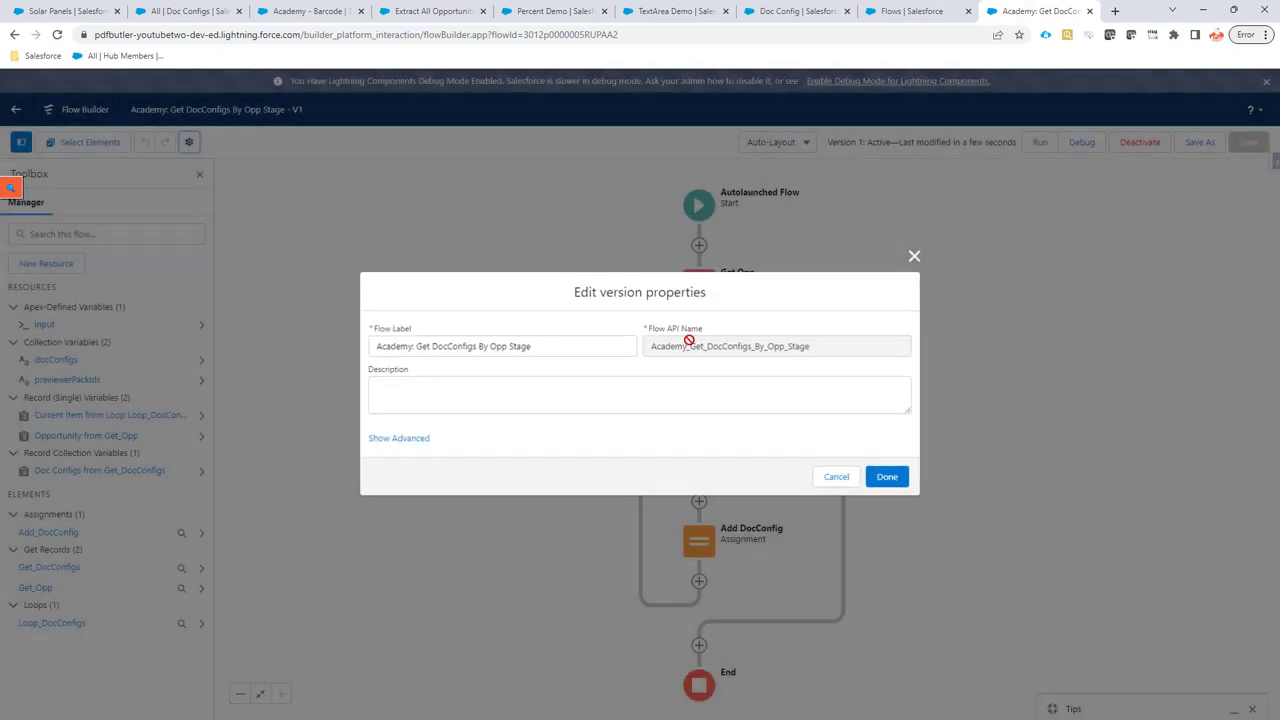
{"action": "double_click", "coordinate": [746, 341]}
{"action": "right_click", "coordinate": [750, 343]}
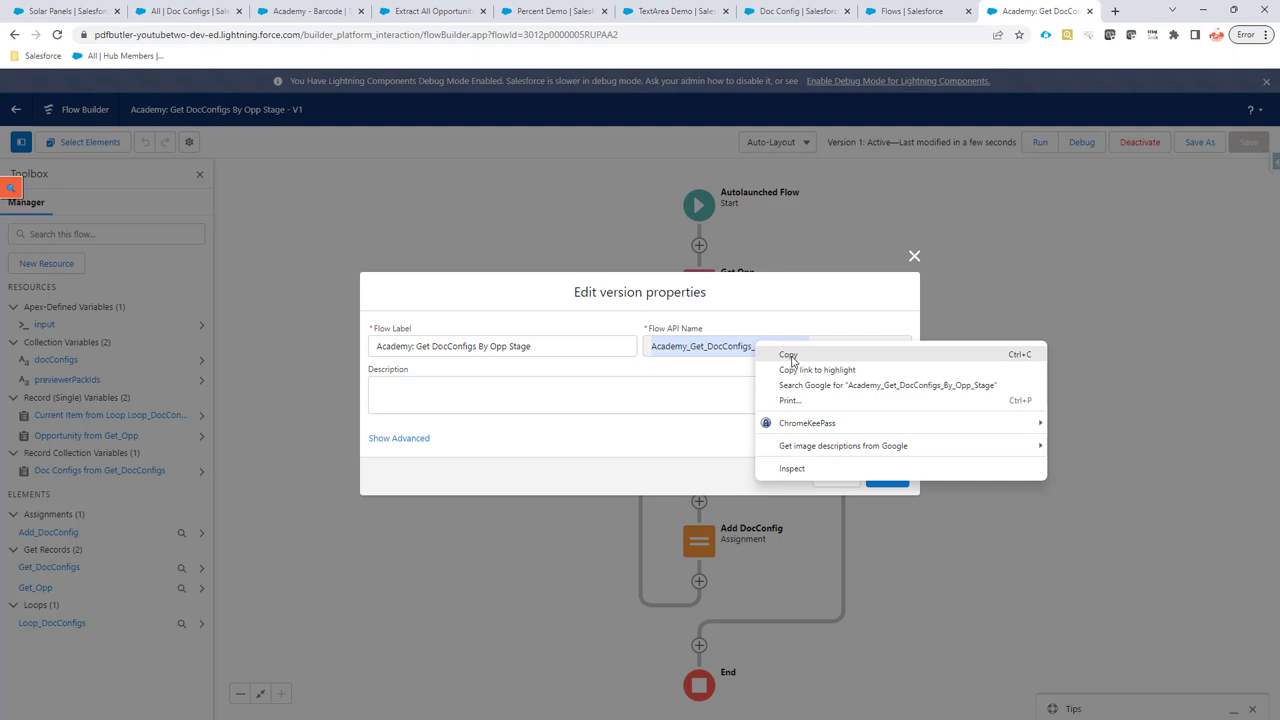
{"action": "left_click", "coordinate": [783, 353]}
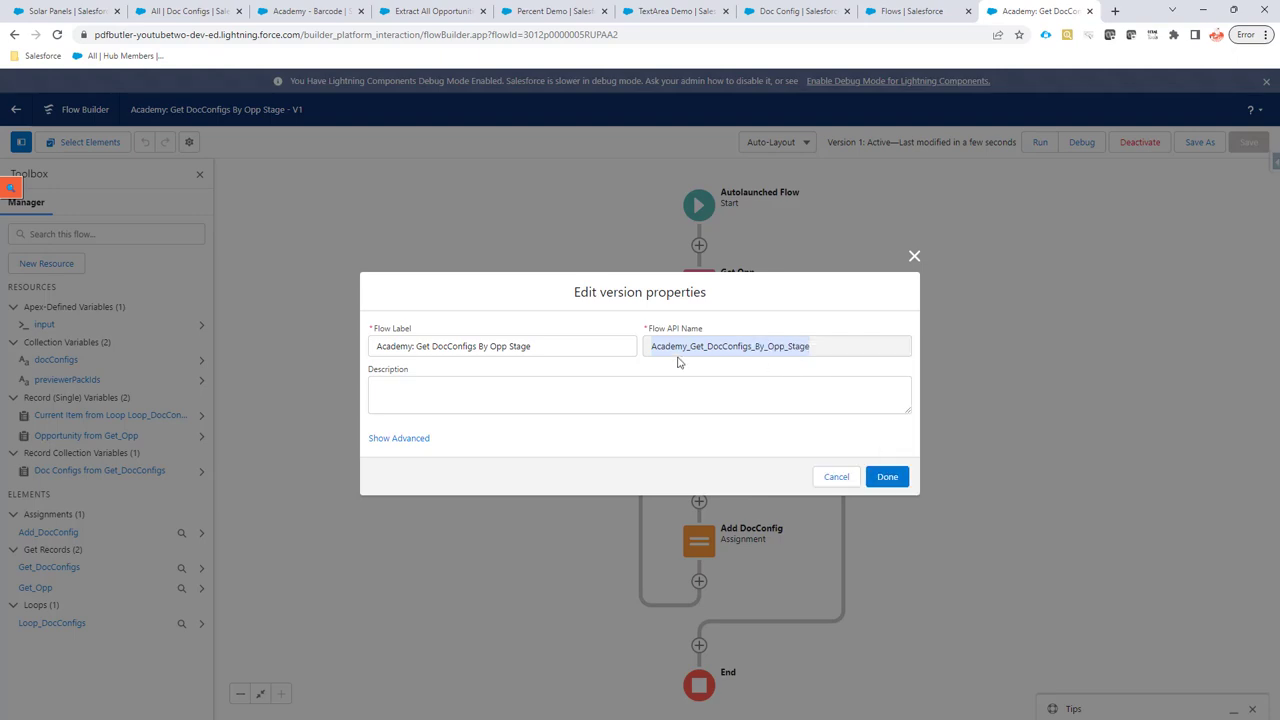
{"action": "left_click", "coordinate": [843, 478]}
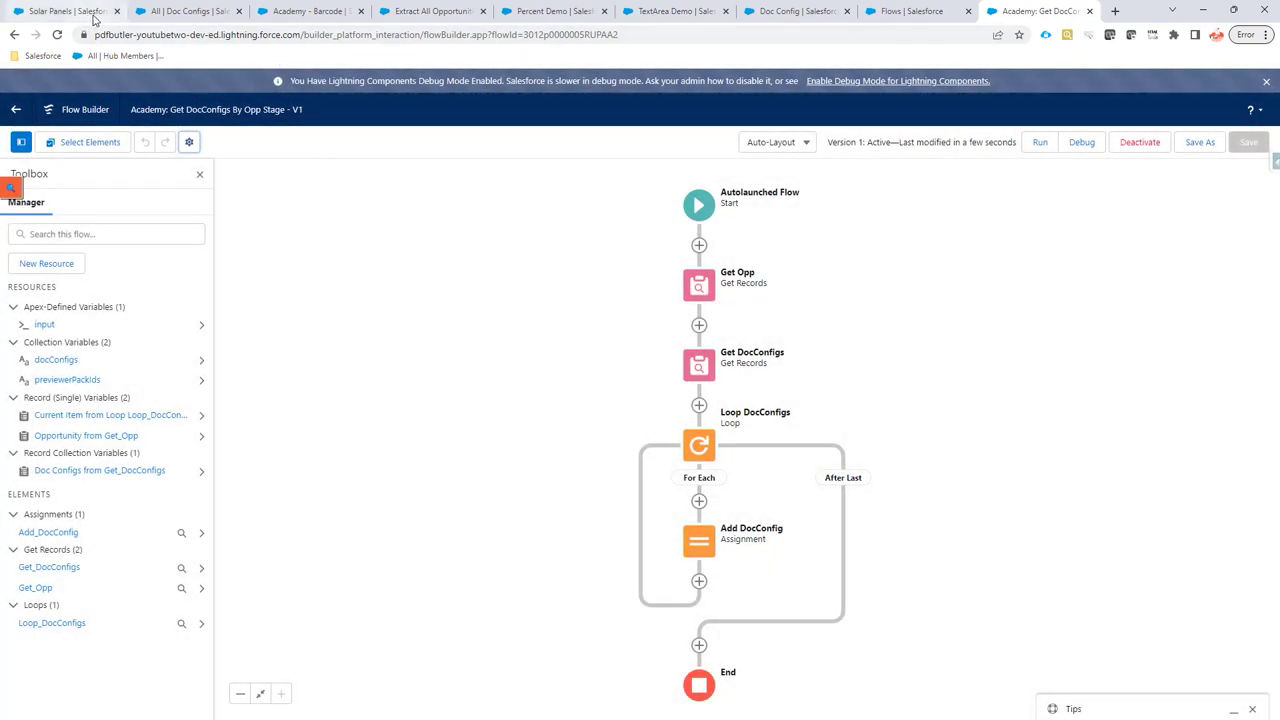
Go to the Solar Panels opportunity and choose Edit Page from the Setup gear.
{"action": "left_click", "coordinate": [155, 11]}
{"action": "left_click", "coordinate": [106, 14]}
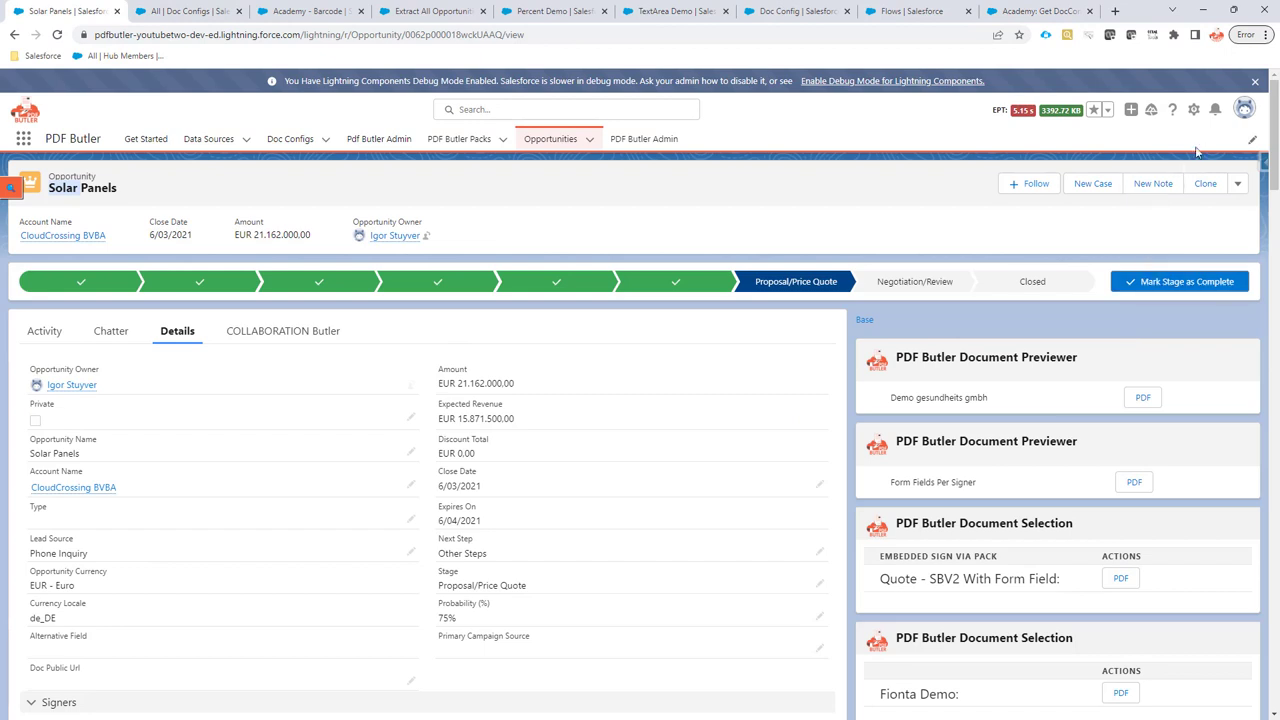
{"action": "left_click", "coordinate": [1194, 112]}
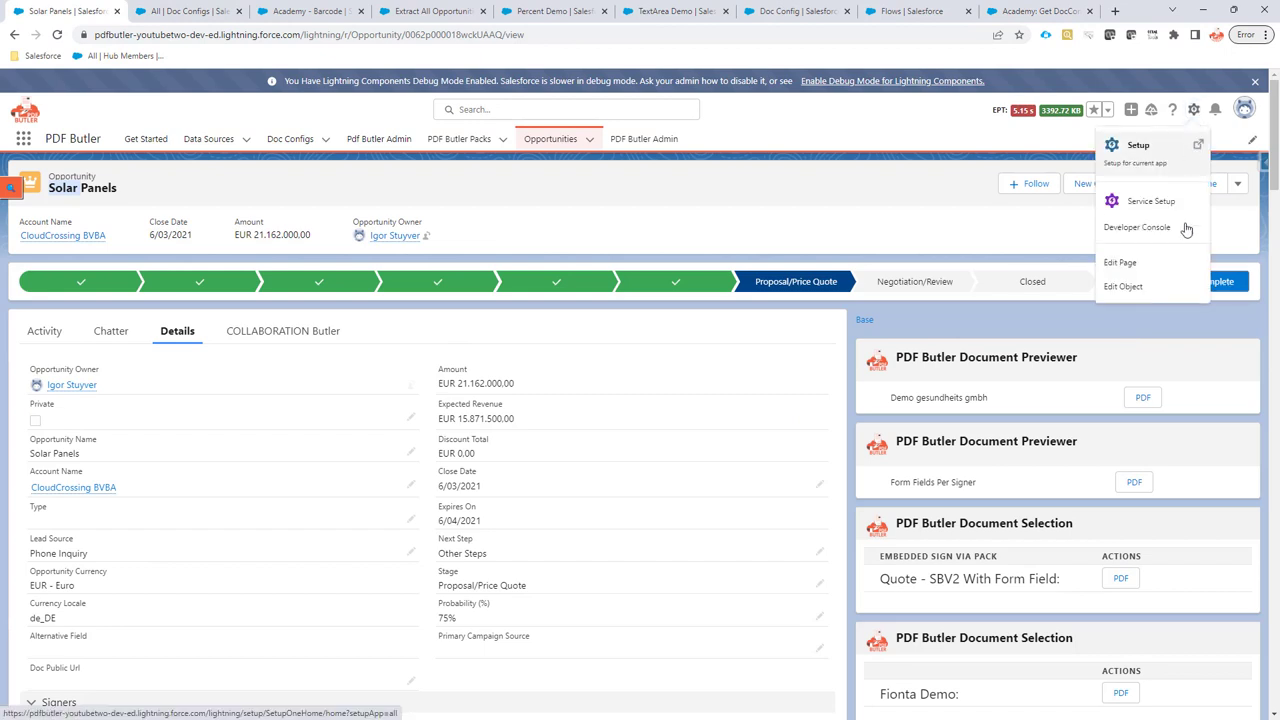
{"action": "left_click", "coordinate": [1153, 264]}
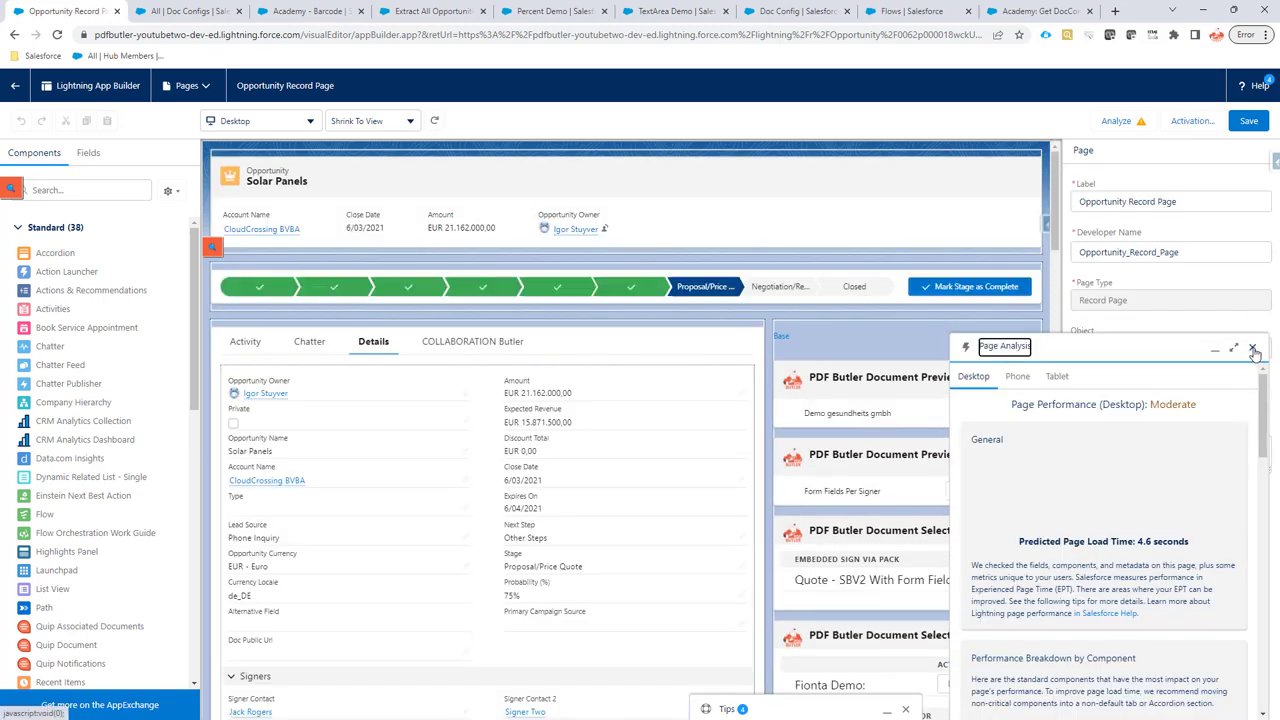
Place the PDF Butler Convert Component at the top of the right column.
{"action": "left_click", "coordinate": [1253, 348]}
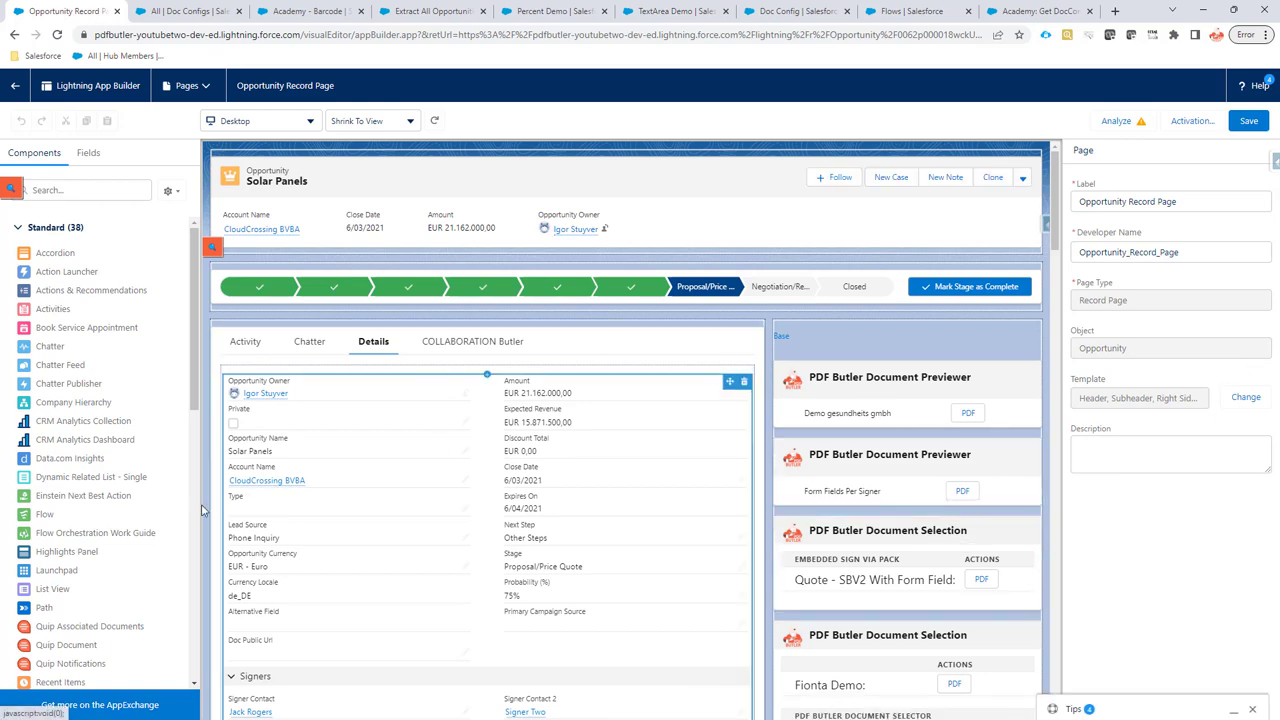
{"action": "scroll", "coordinate": [110, 500], "scroll_direction": "down", "scroll_amount": 10}
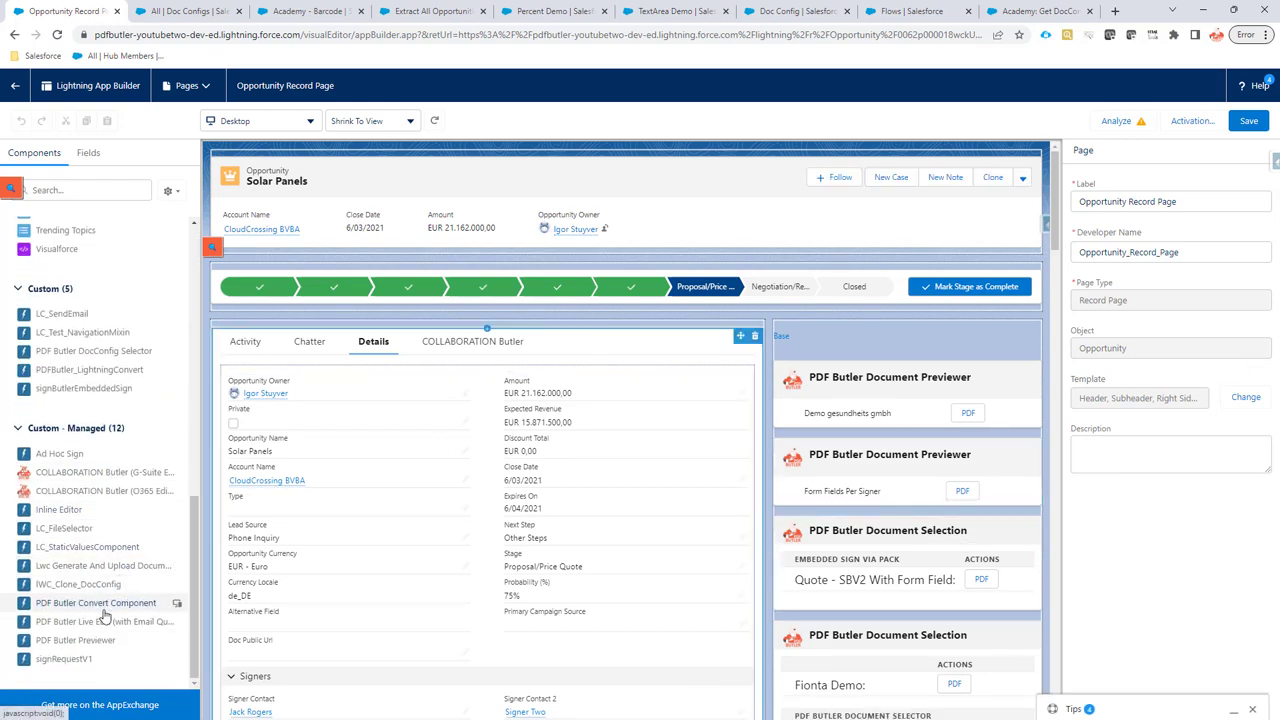
{"action": "left_click_drag", "start_coordinate": [89, 606], "coordinate": [850, 326]}
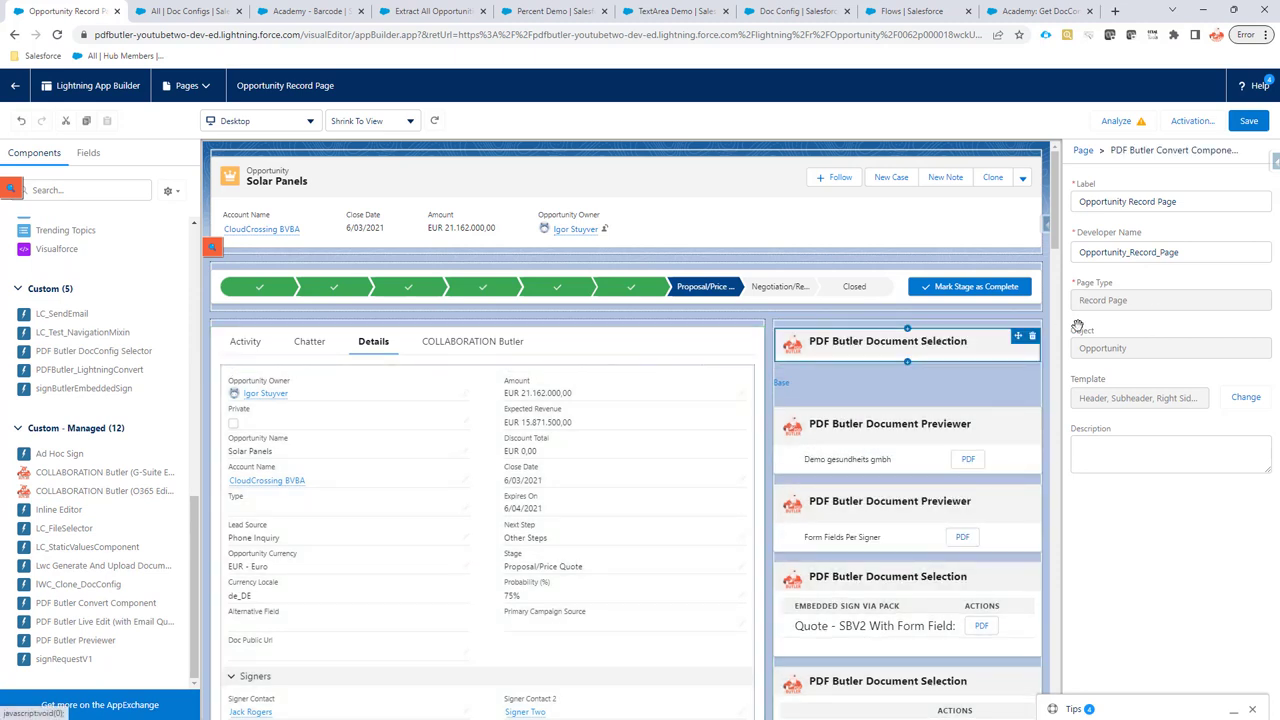
Paste Academy_Get_DocConfigs_By_Opp_Stage into the component's Flow Name and save the page.
{"action": "scroll", "coordinate": [1155, 330], "scroll_direction": "down", "scroll_amount": 3}
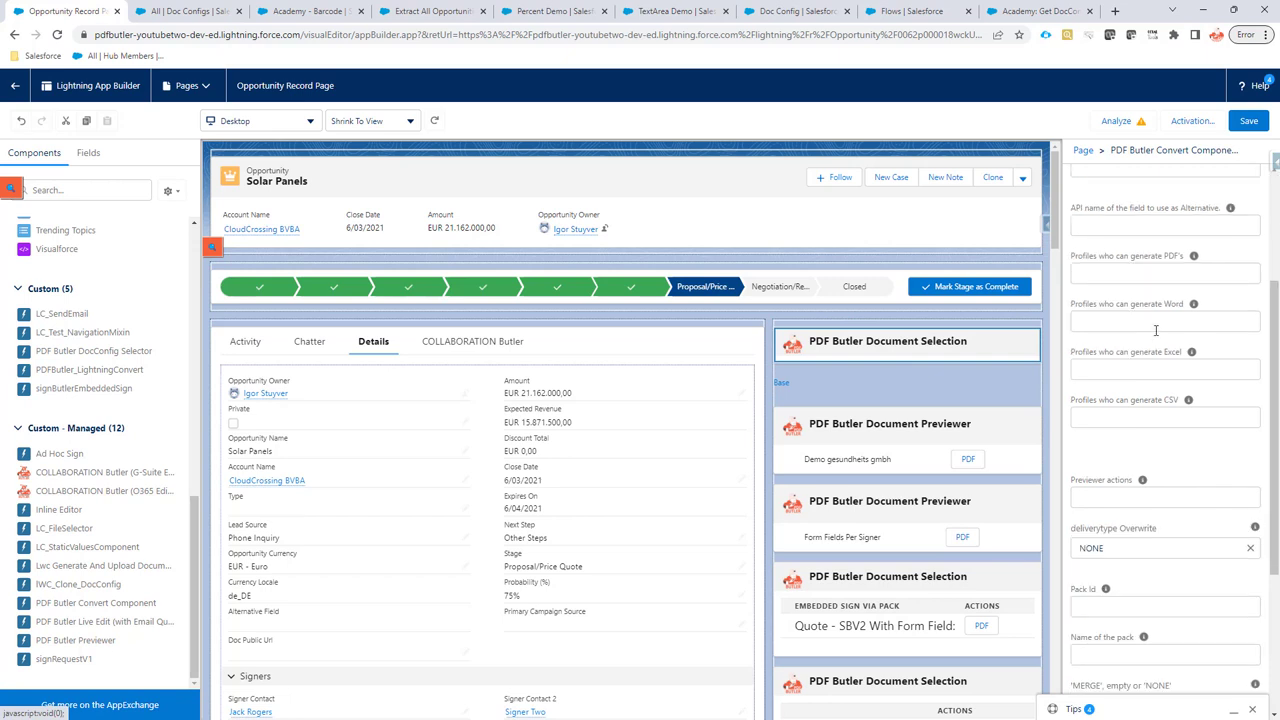
{"action": "scroll", "coordinate": [1155, 352], "scroll_direction": "down", "scroll_amount": 4}
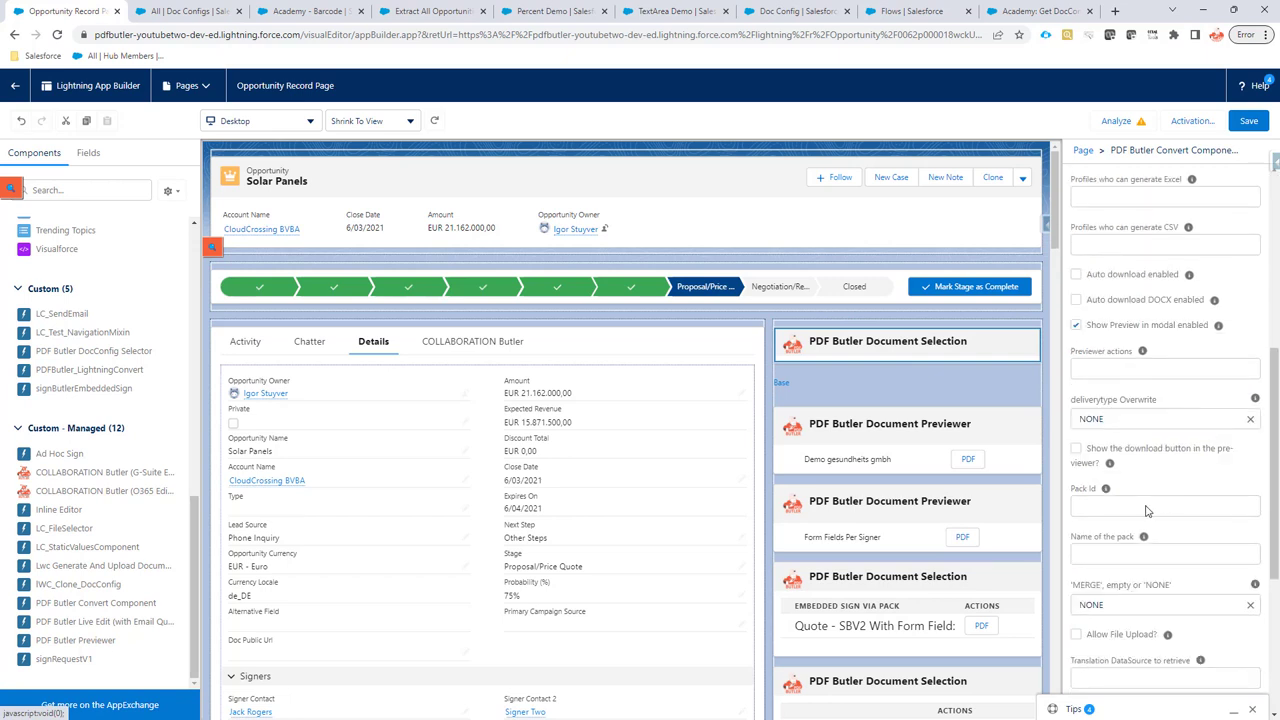
{"action": "scroll", "coordinate": [1126, 566], "scroll_direction": "down", "scroll_amount": 1}
{"action": "left_click", "coordinate": [1103, 538]}
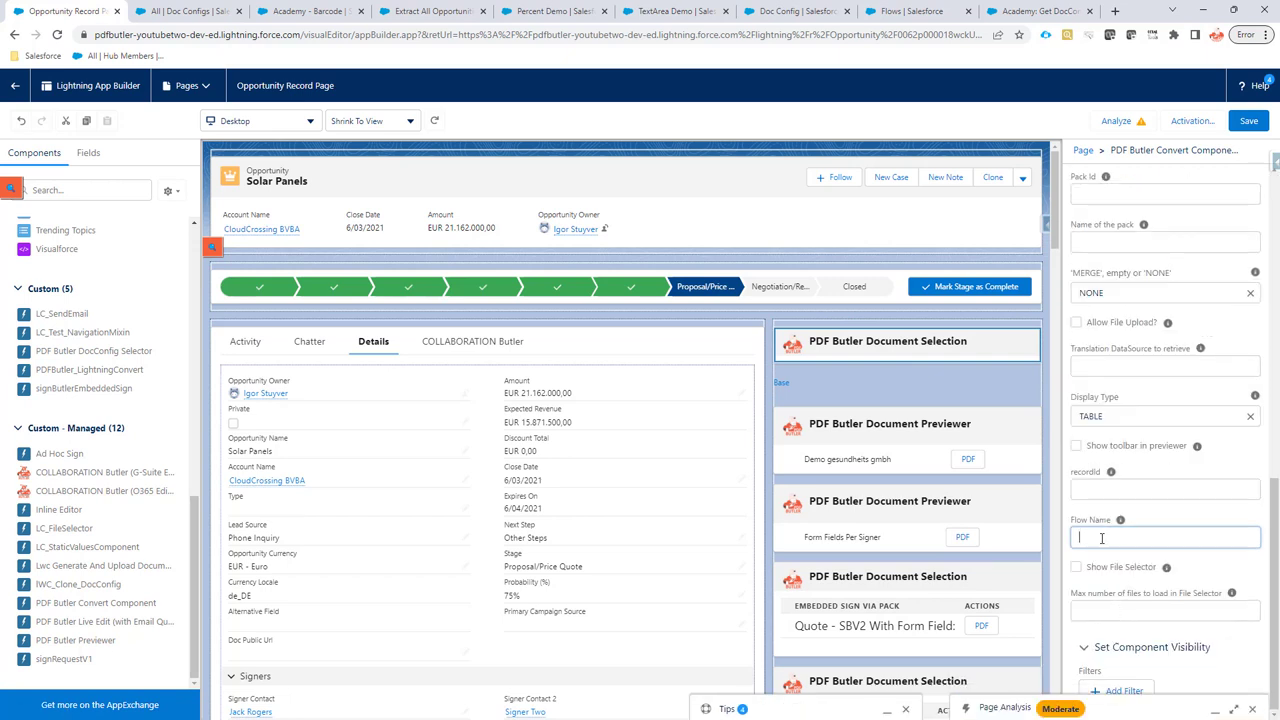
{"action": "key", "text": "ctrl+v"}
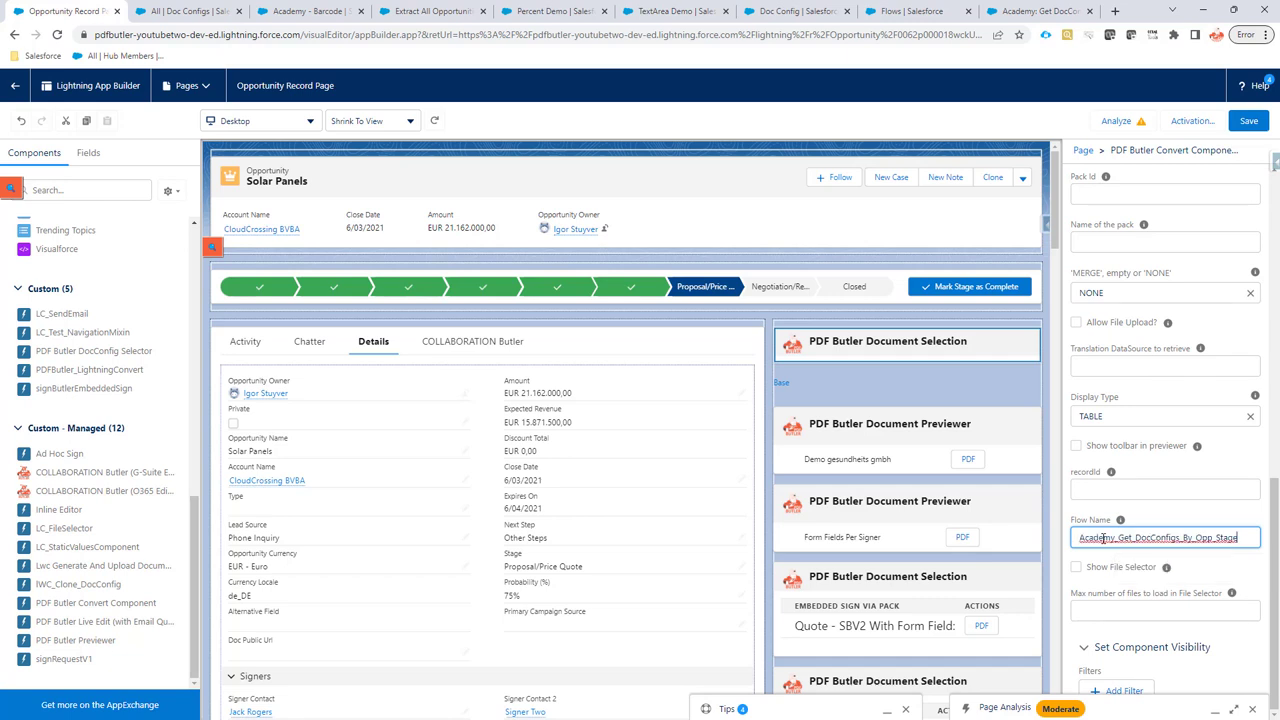
{"action": "left_click", "coordinate": [1250, 121]}
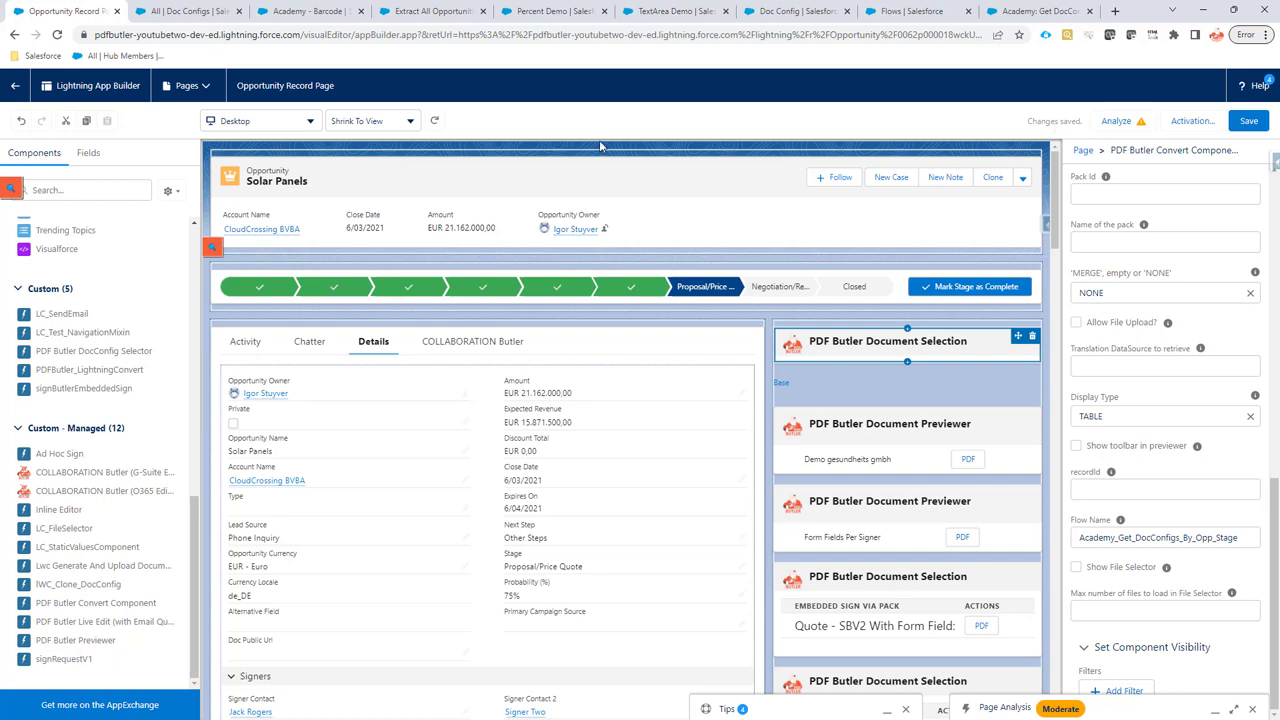
Go back to the Solar Panels opportunity to check its four templates, then return to the flow.
{"action": "left_click", "coordinate": [15, 36]}
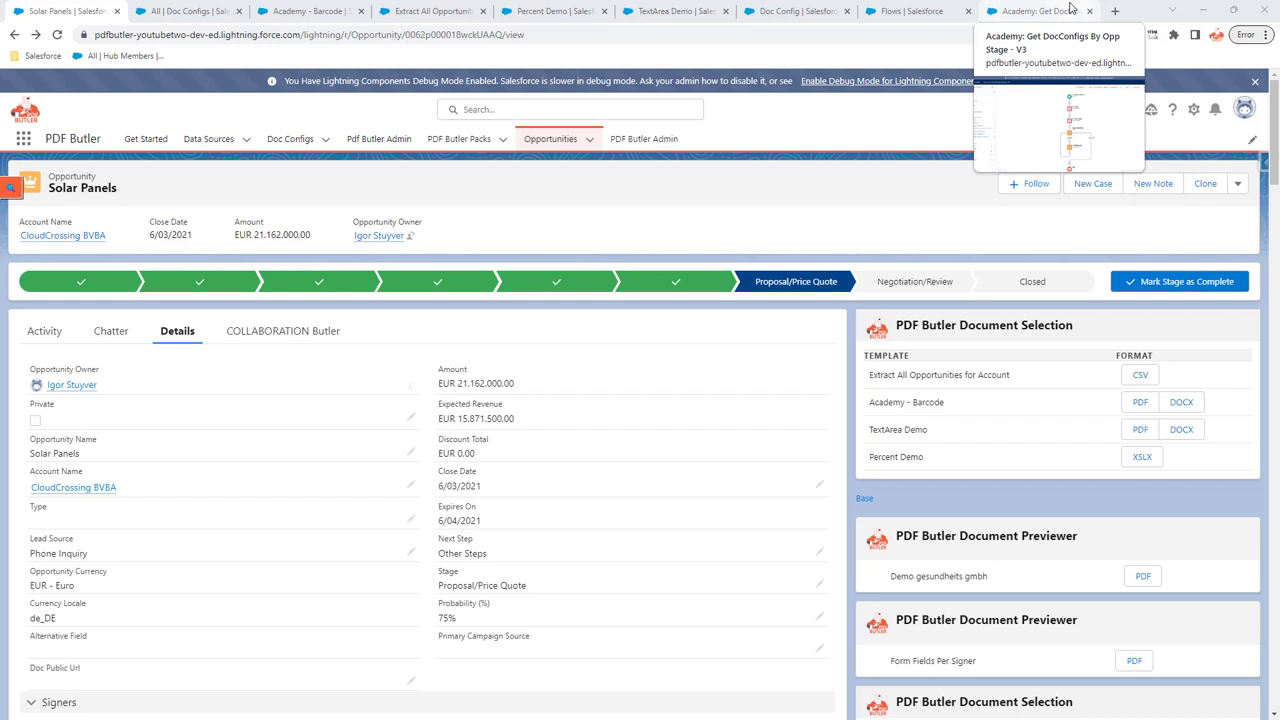
{"action": "left_click", "coordinate": [1045, 13]}
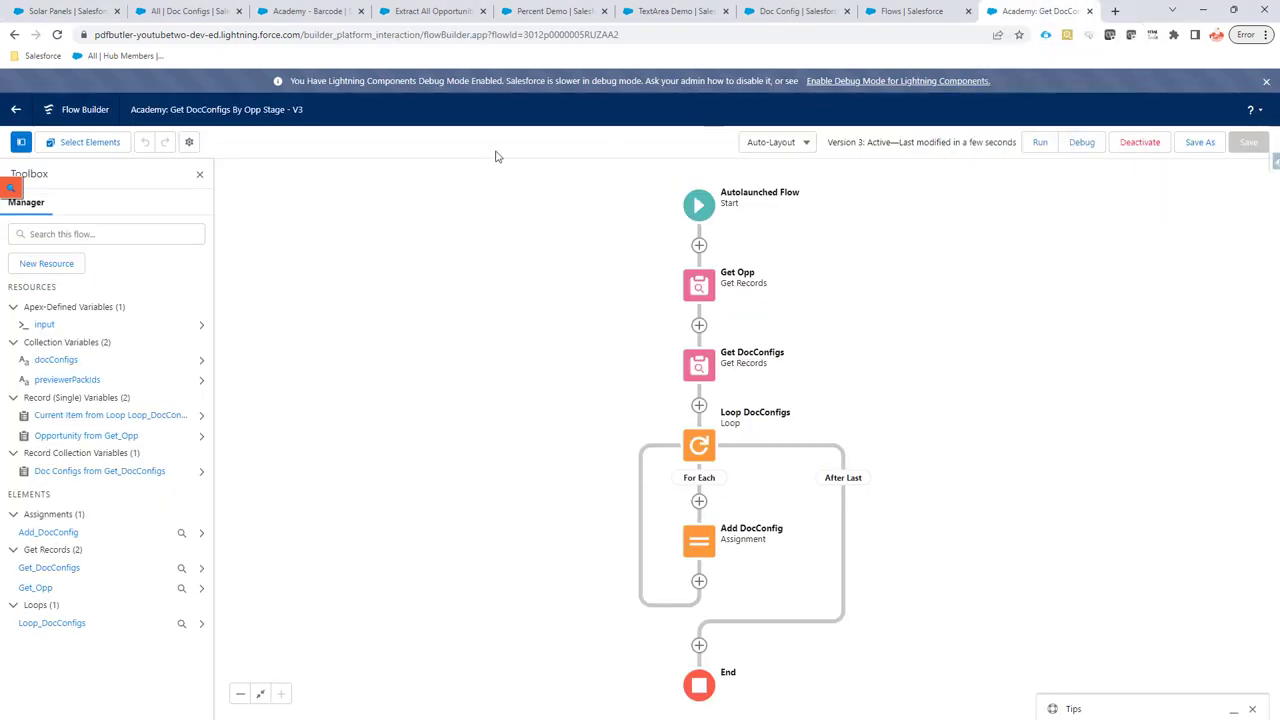
Create a Text variable named alternative, available for output.
{"action": "left_click", "coordinate": [55, 266]}
{"action": "left_click", "coordinate": [417, 340]}
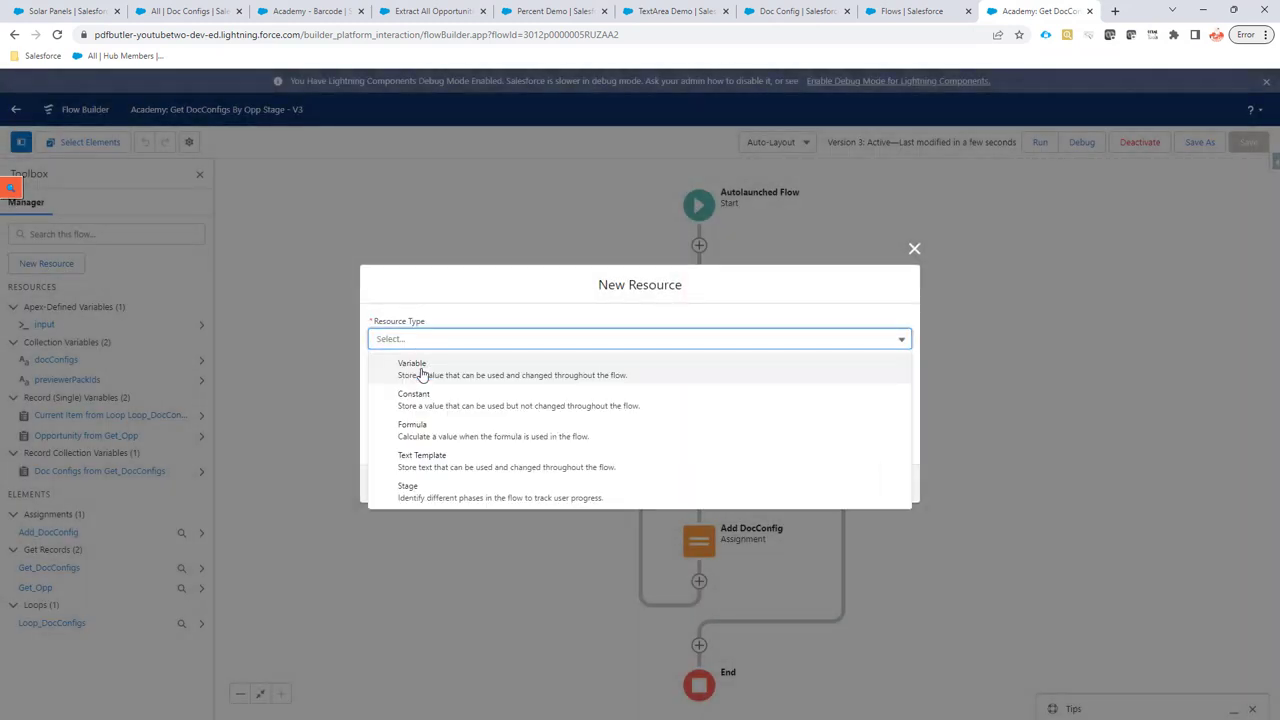
{"action": "left_click", "coordinate": [420, 373]}
{"action": "left_click", "coordinate": [420, 367]}
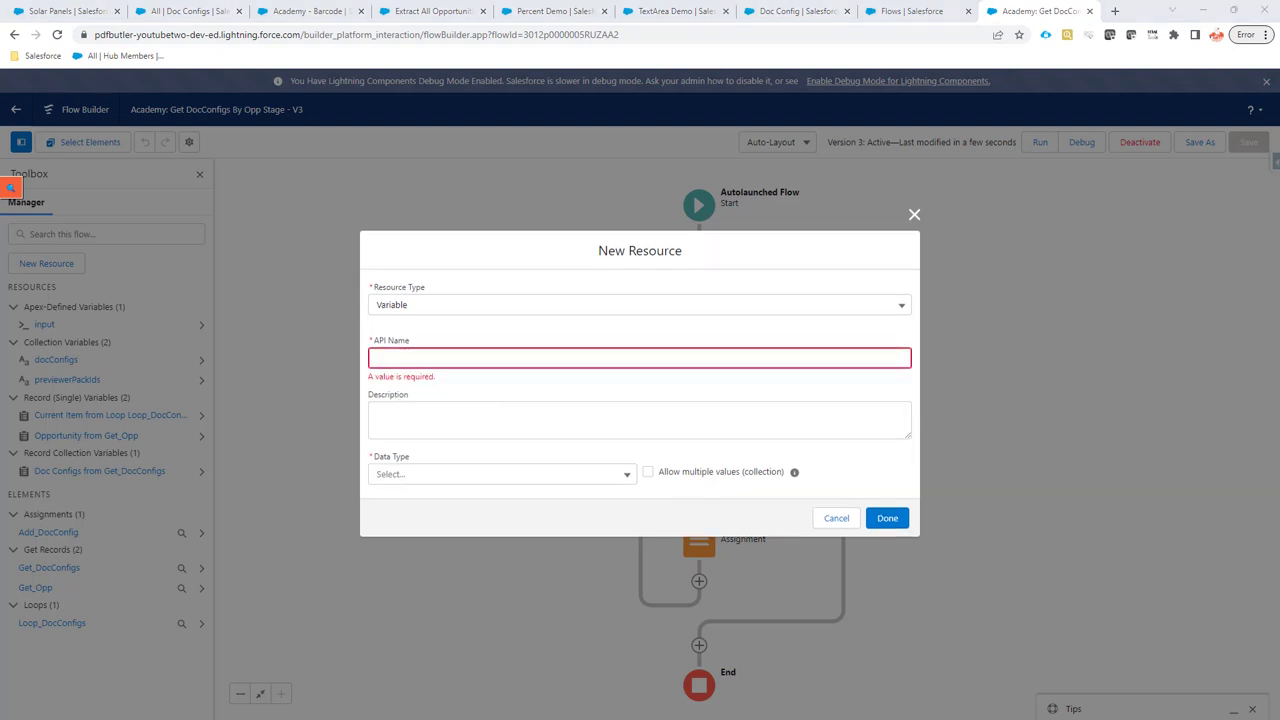
{"action": "left_click", "coordinate": [465, 363]}
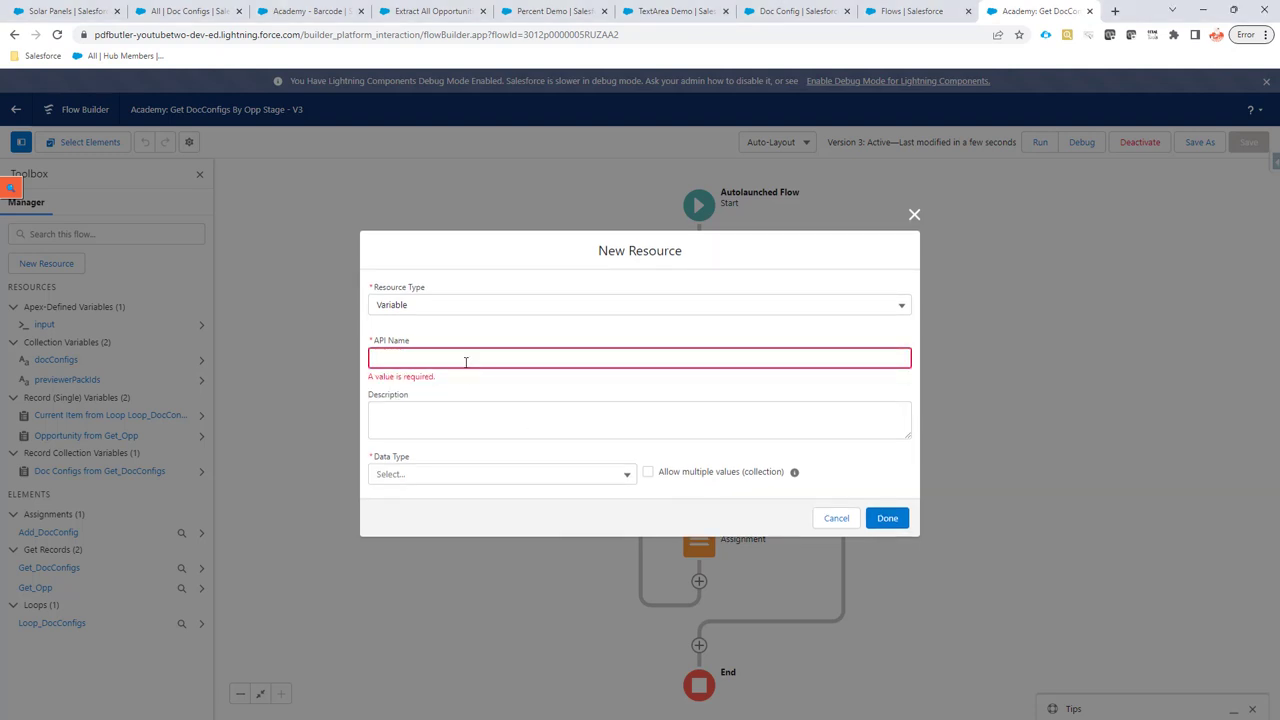
{"action": "type", "text": "alternative"}
{"action": "left_click", "coordinate": [468, 478]}
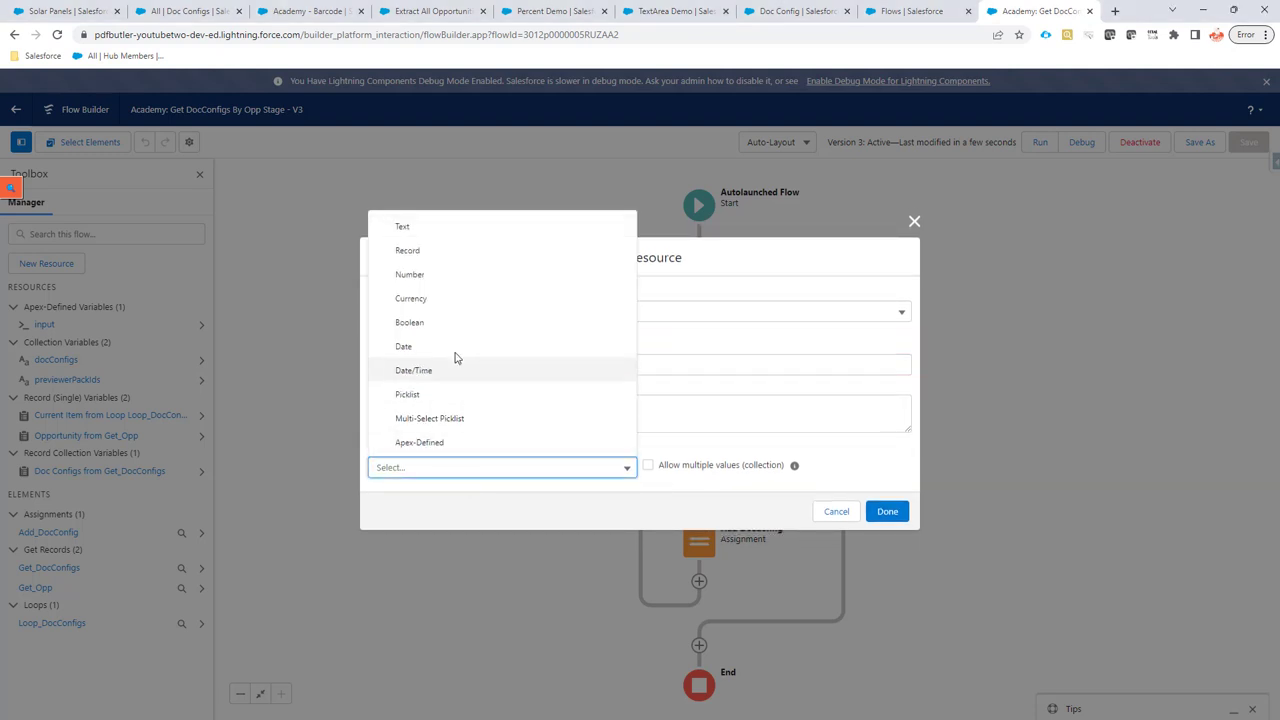
{"action": "left_click", "coordinate": [451, 238]}
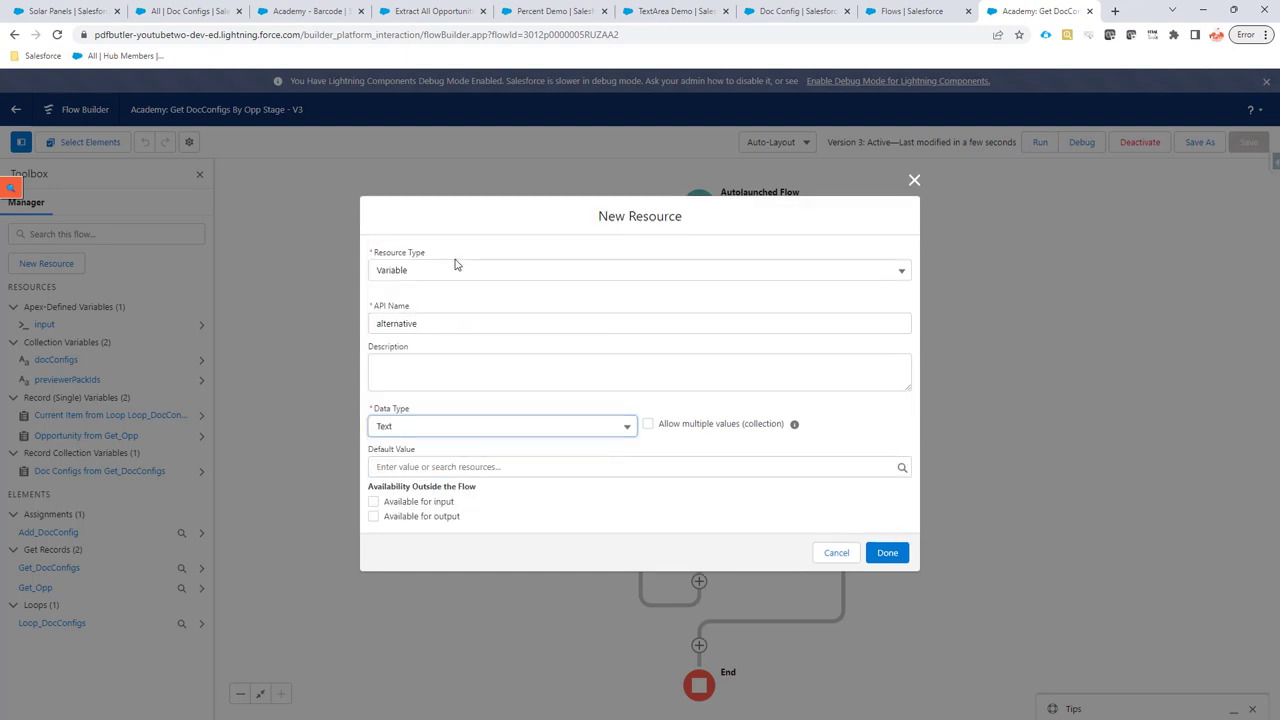
{"action": "left_click", "coordinate": [419, 502]}
{"action": "left_click", "coordinate": [418, 518]}
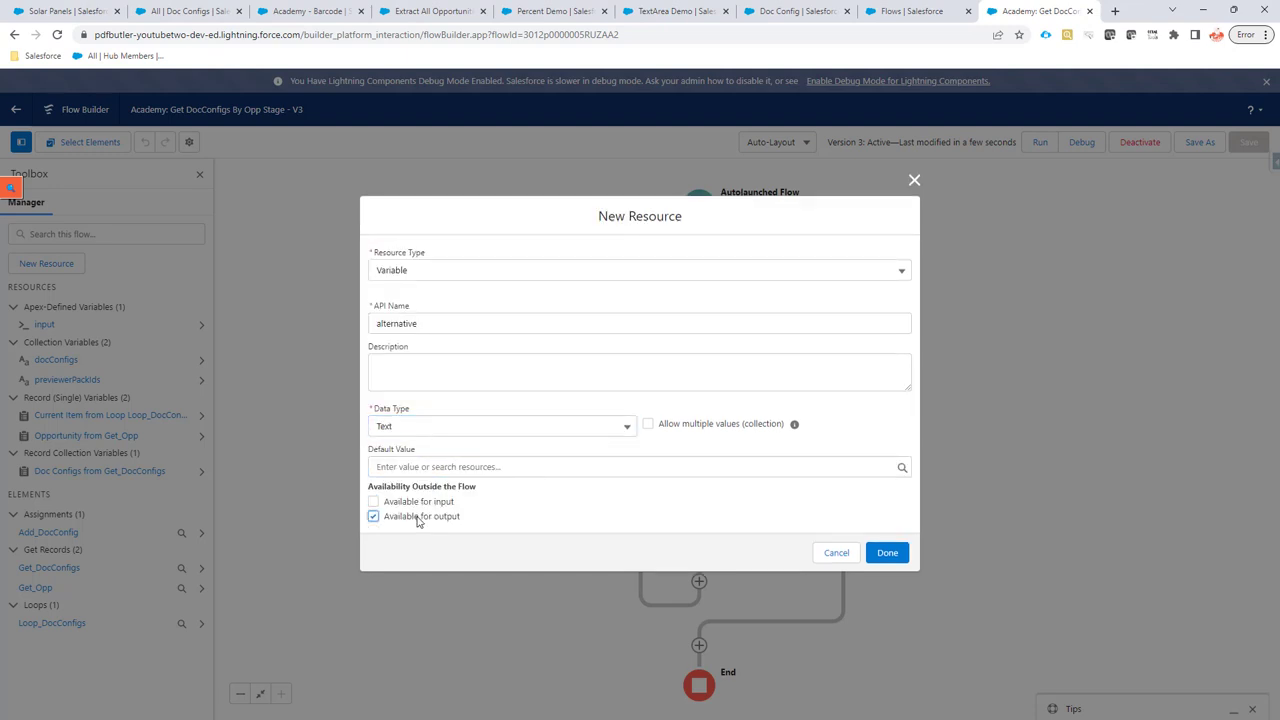
{"action": "left_click", "coordinate": [888, 553]}
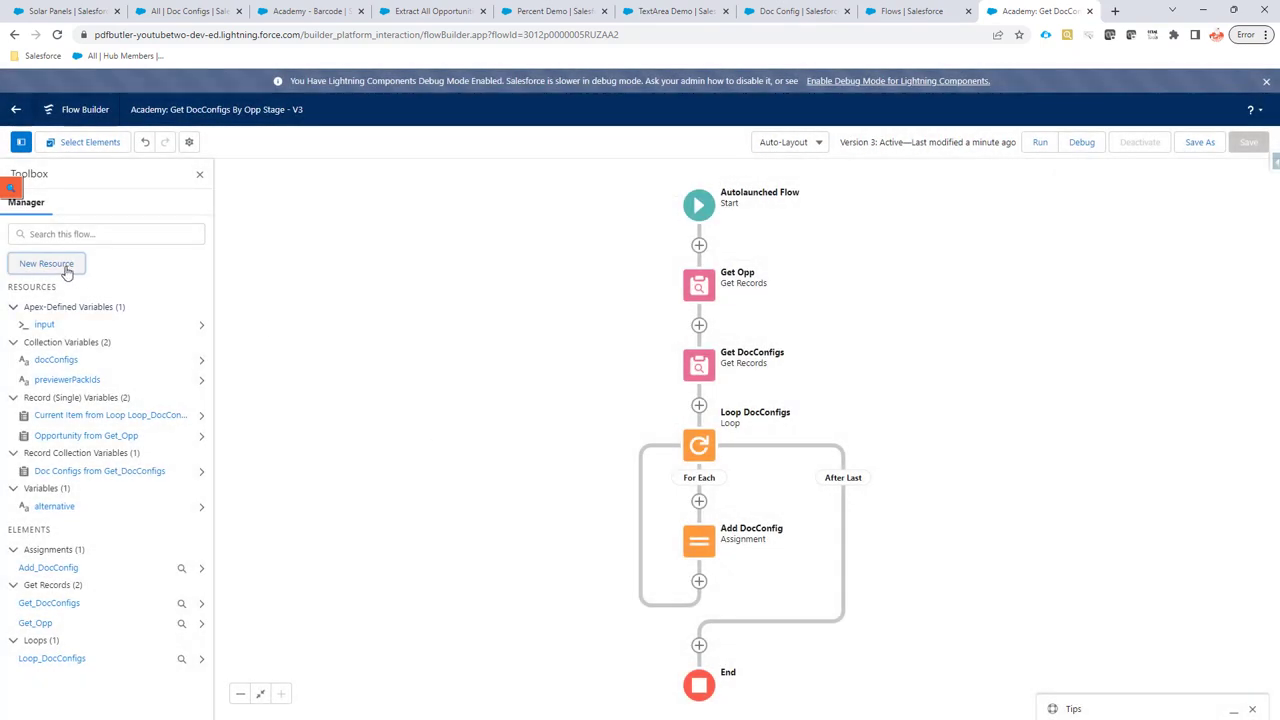
Create a Text variable named locale, available for output.
{"action": "left_click", "coordinate": [46, 263]}
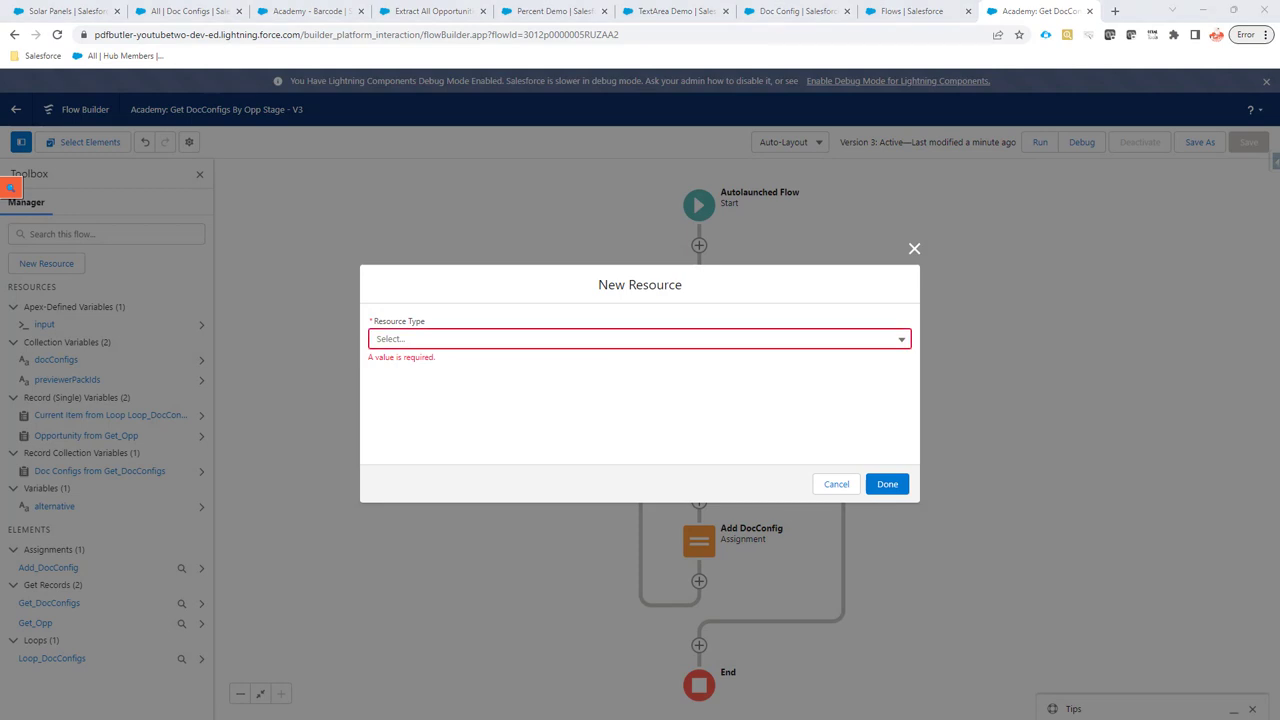
{"action": "left_click", "coordinate": [542, 343]}
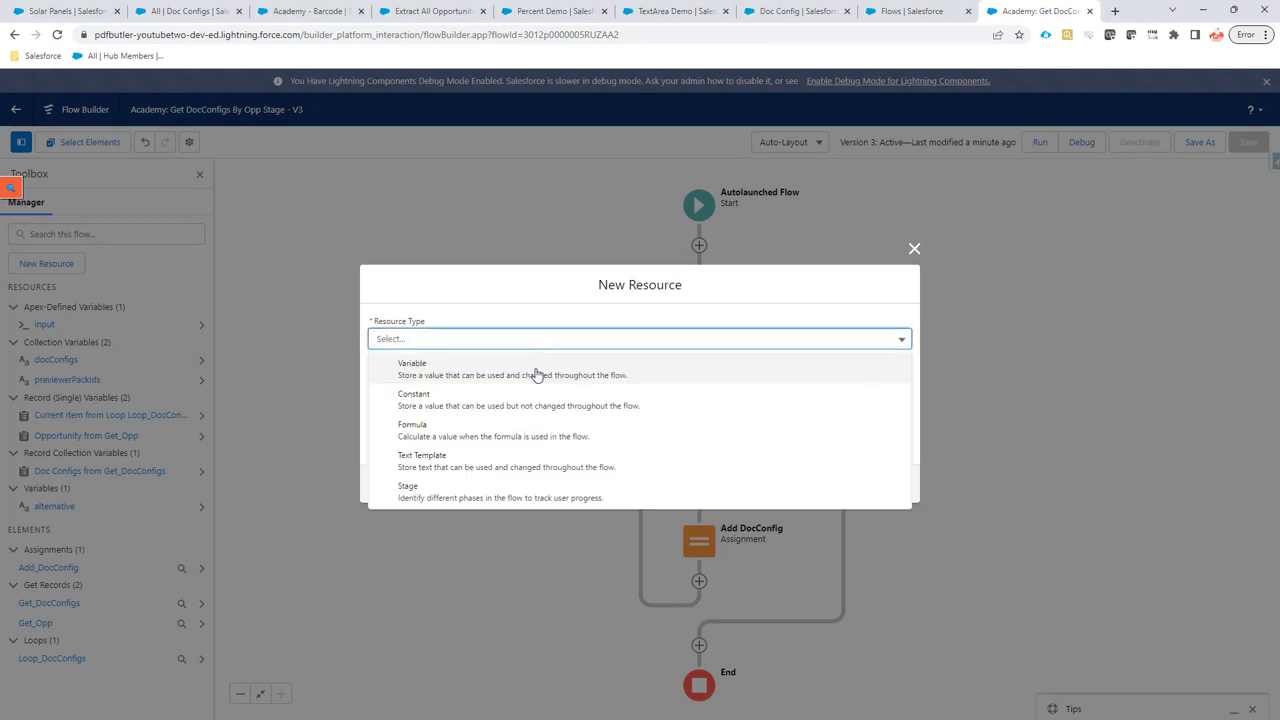
{"action": "left_click", "coordinate": [536, 374]}
{"action": "left_click", "coordinate": [517, 370]}
{"action": "type", "text": "locale"}
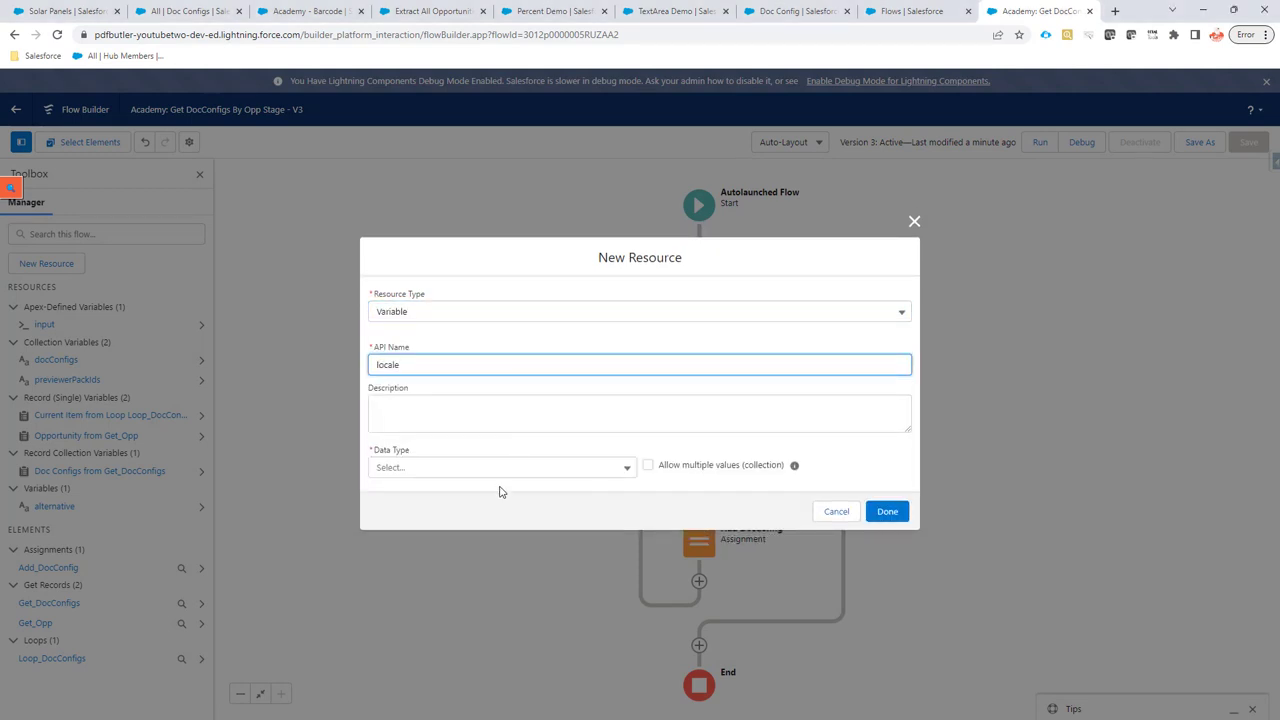
{"action": "left_click", "coordinate": [502, 470]}
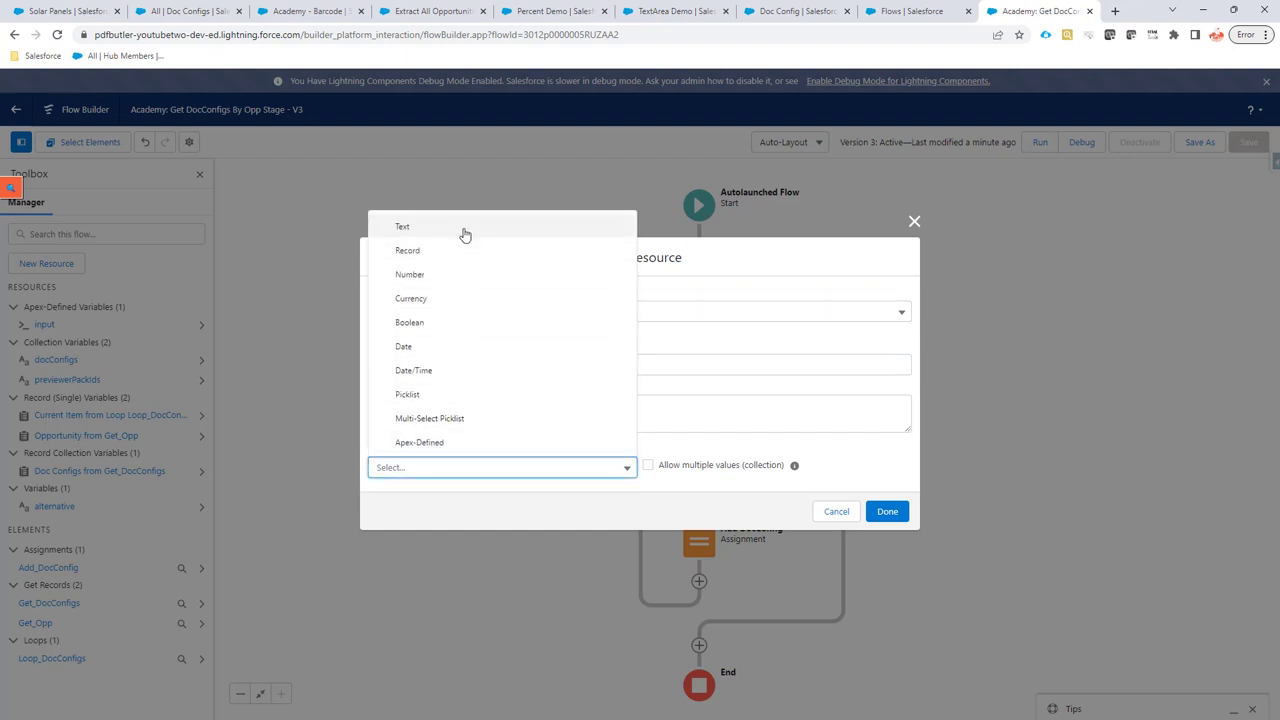
{"action": "left_click", "coordinate": [464, 230]}
{"action": "left_click", "coordinate": [436, 520]}
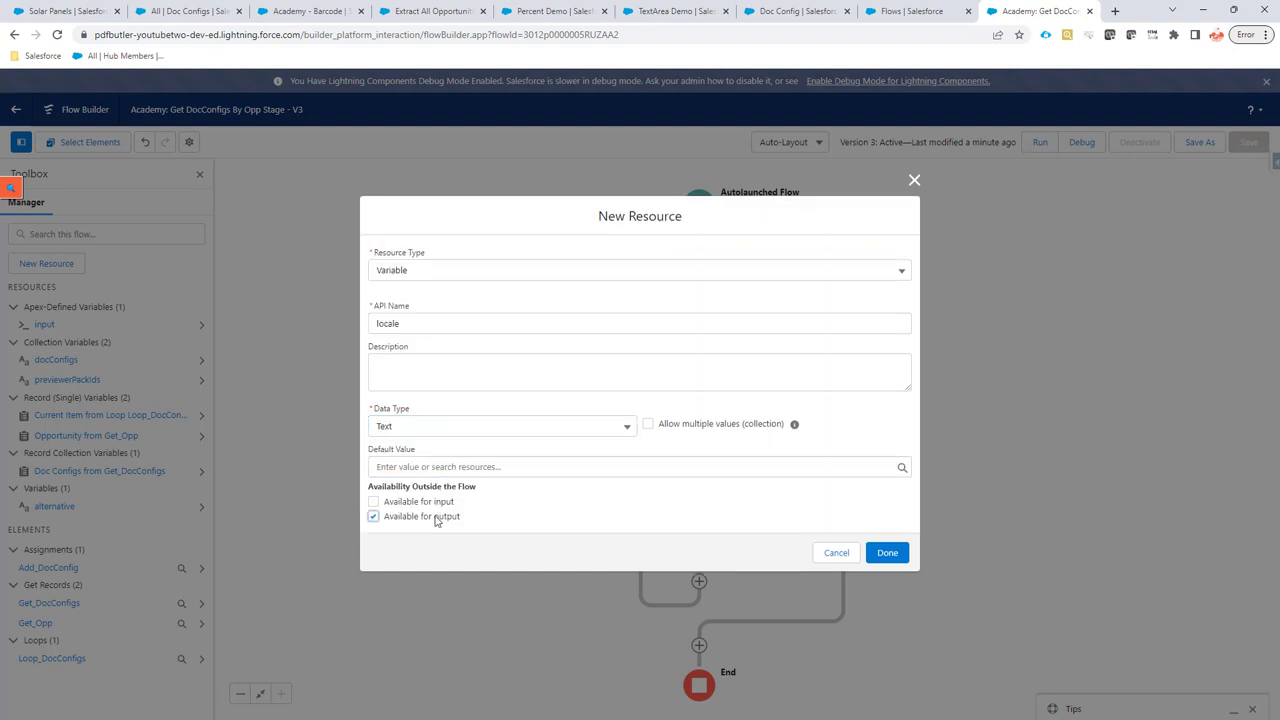
{"action": "left_click", "coordinate": [887, 552]}
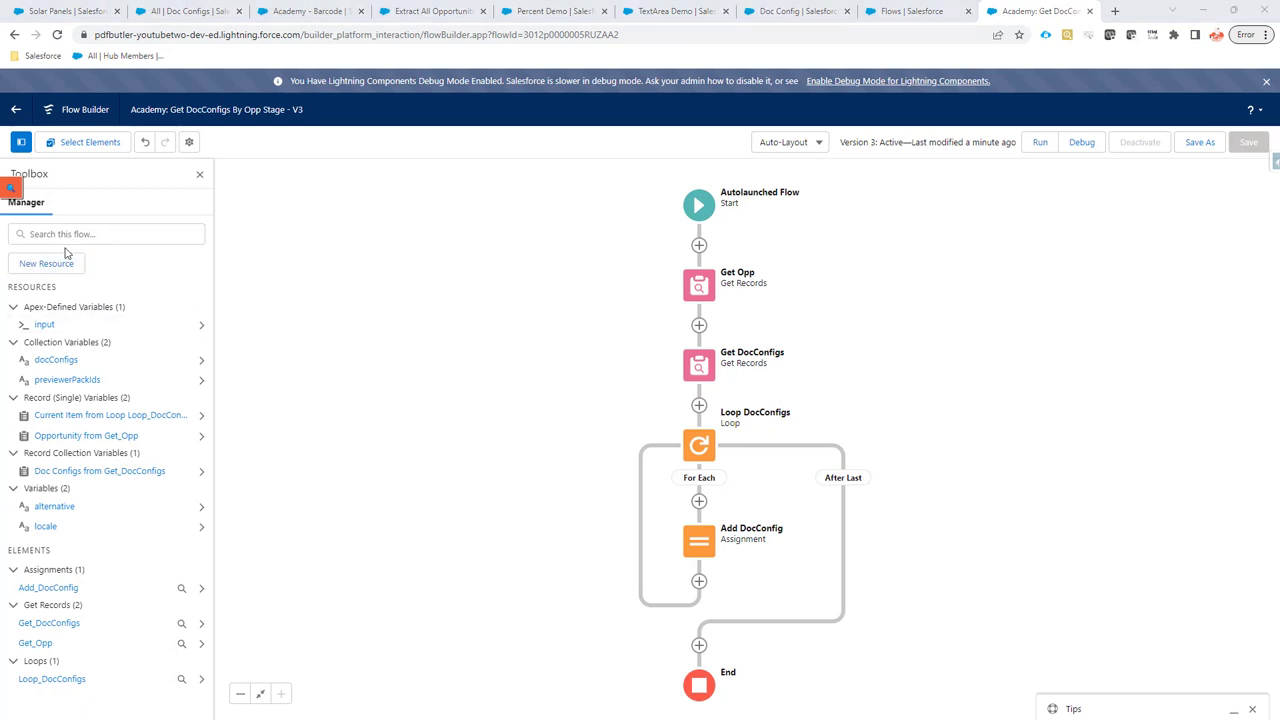
Look over the Solar Panels opportunity page, then return to Flow Builder.
{"action": "left_click", "coordinate": [90, 10]}
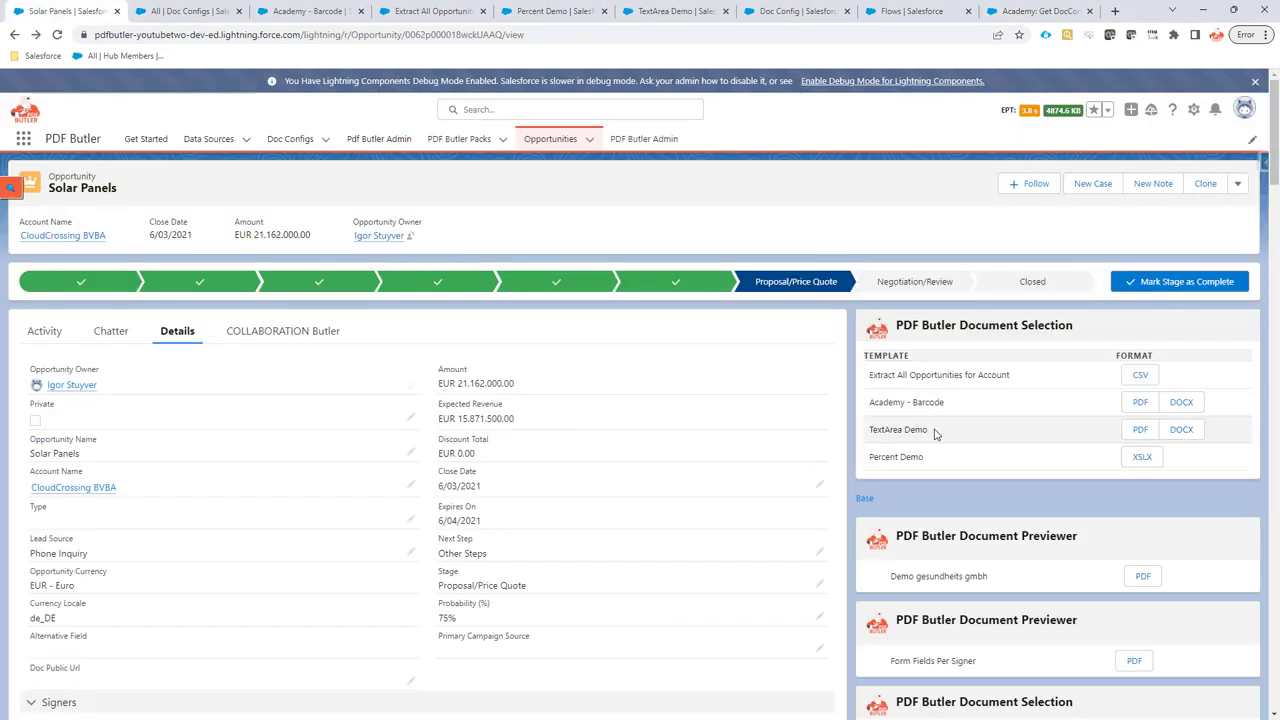
{"action": "scroll", "coordinate": [938, 500], "scroll_direction": "down", "scroll_amount": 3}
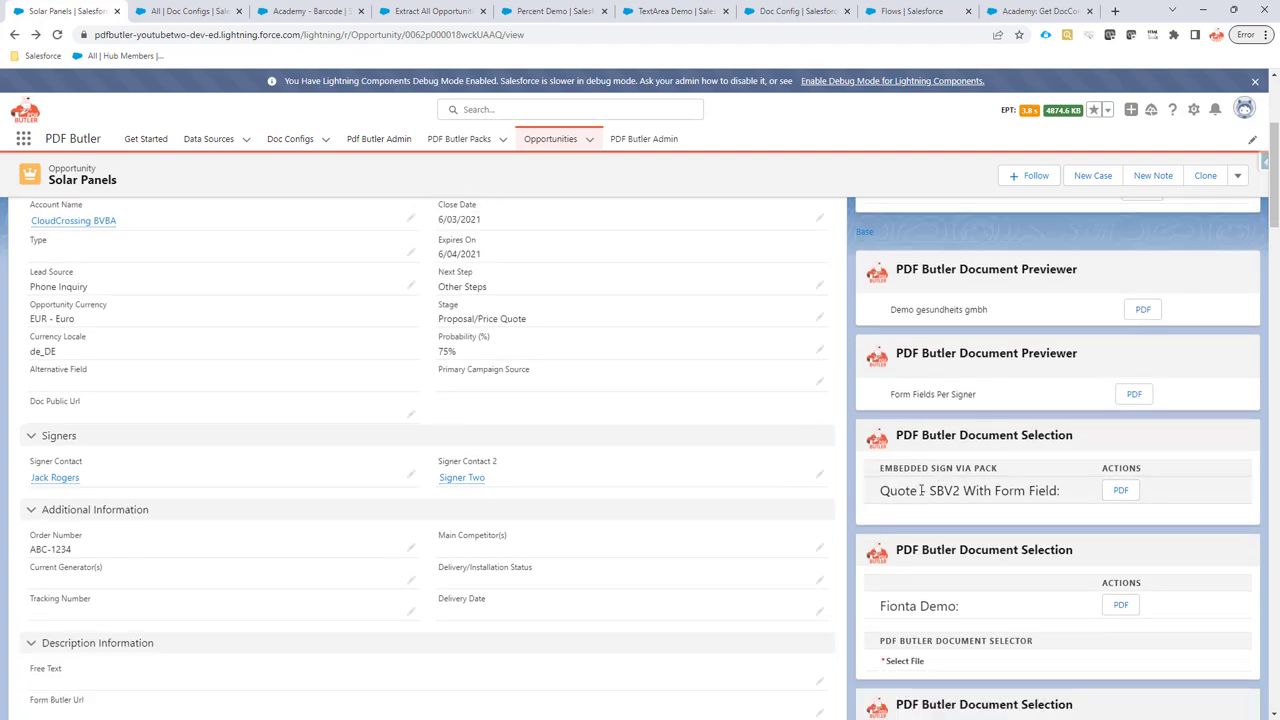
{"action": "left_click", "coordinate": [1015, 12]}
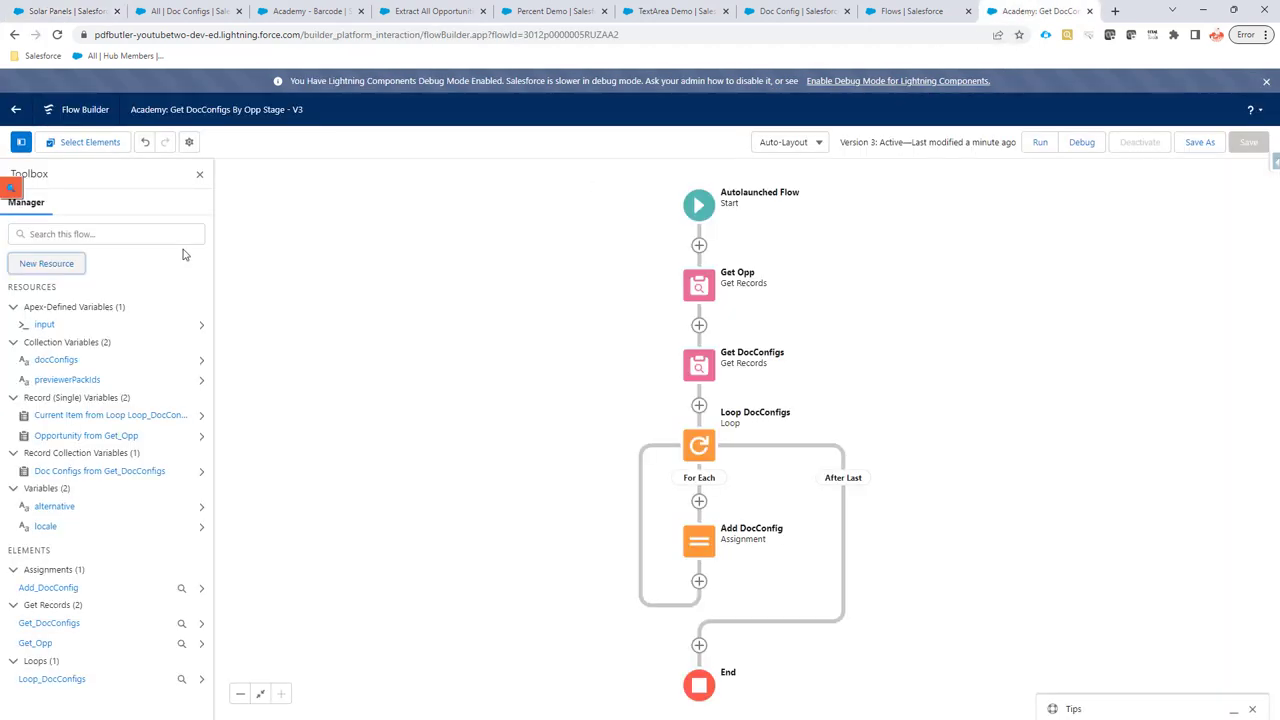
Create a Text variable named packId, available for output.
{"action": "left_click", "coordinate": [66, 266]}
{"action": "left_click", "coordinate": [386, 341]}
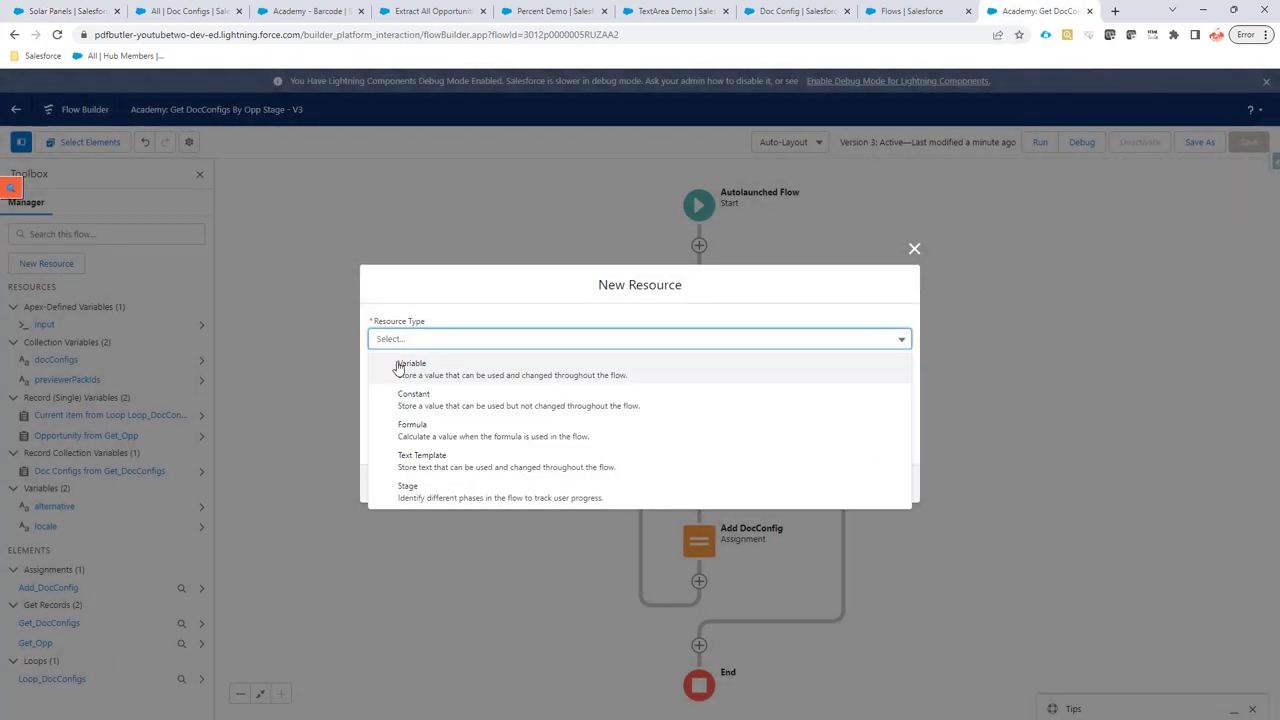
{"action": "left_click", "coordinate": [398, 368]}
{"action": "type", "text": "packId"}
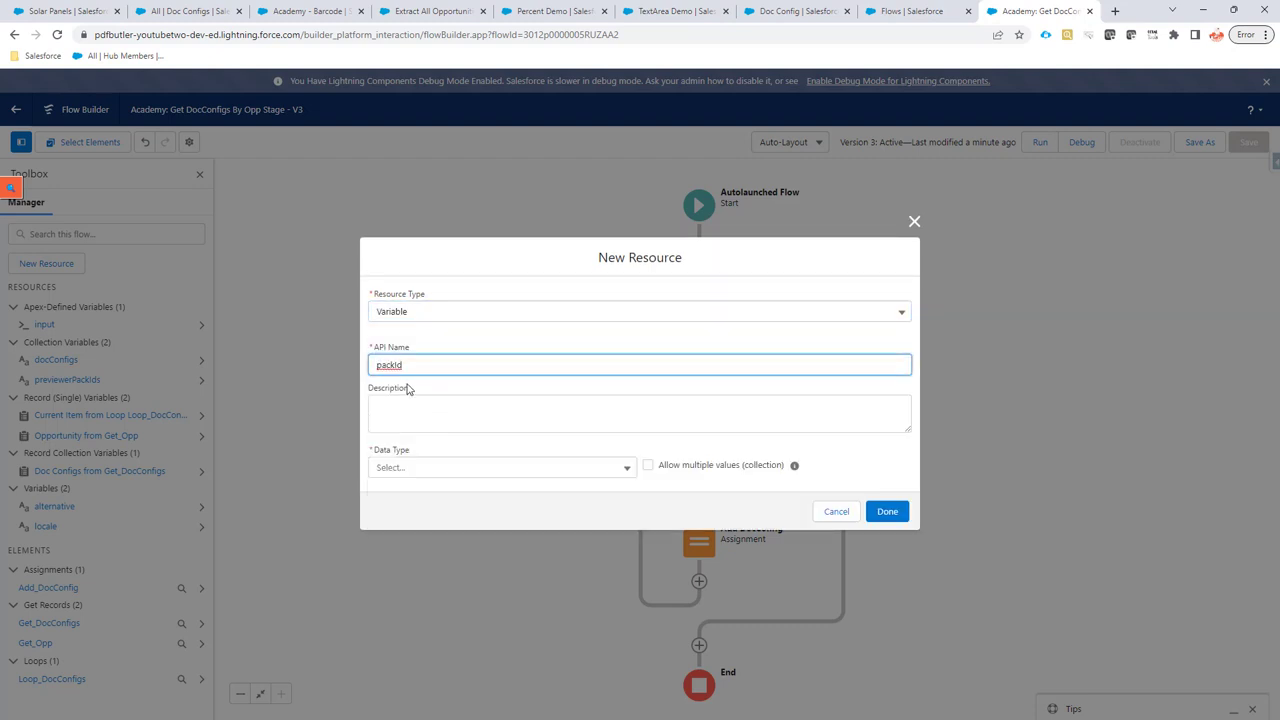
{"action": "left_click", "coordinate": [430, 468]}
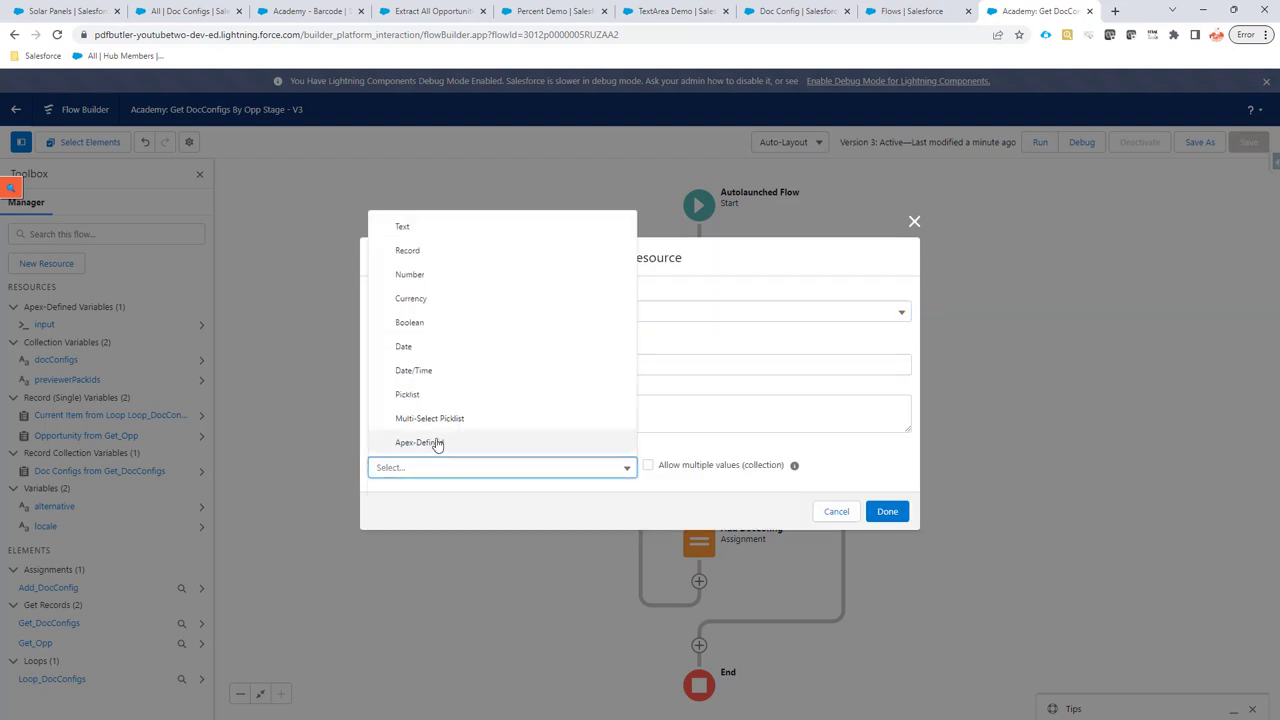
{"action": "left_click", "coordinate": [445, 228]}
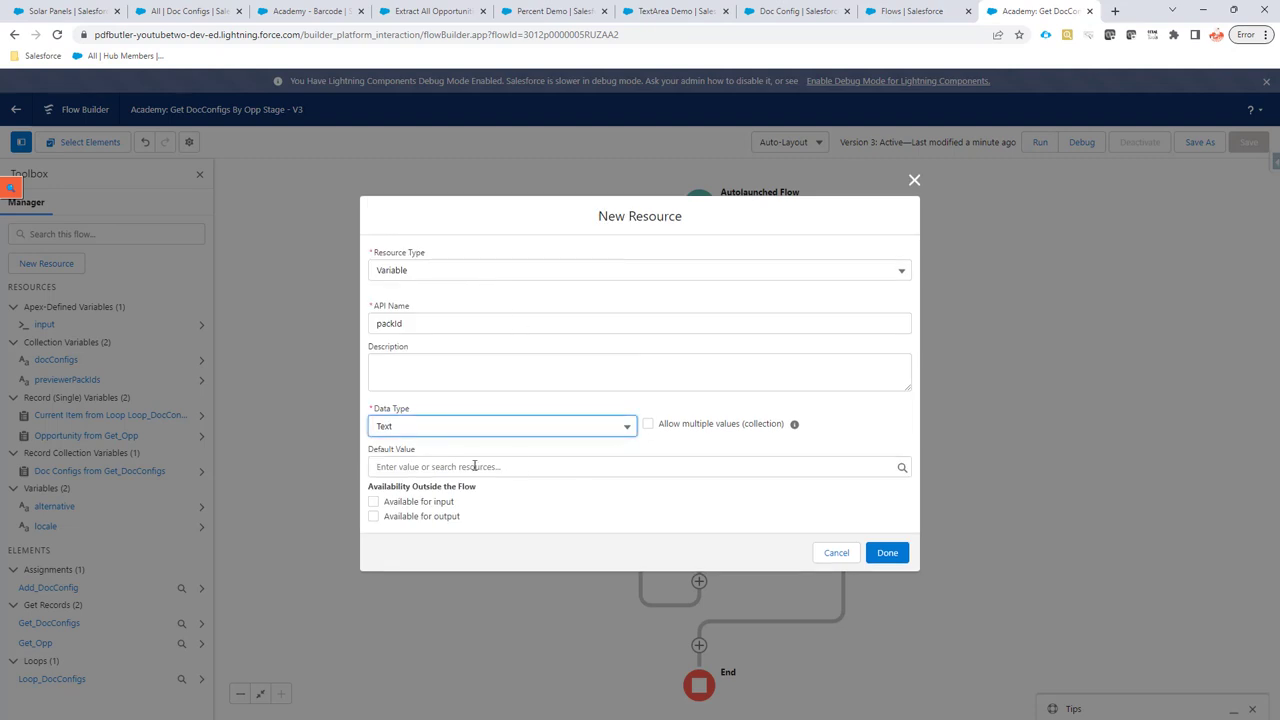
{"action": "left_click", "coordinate": [431, 518]}
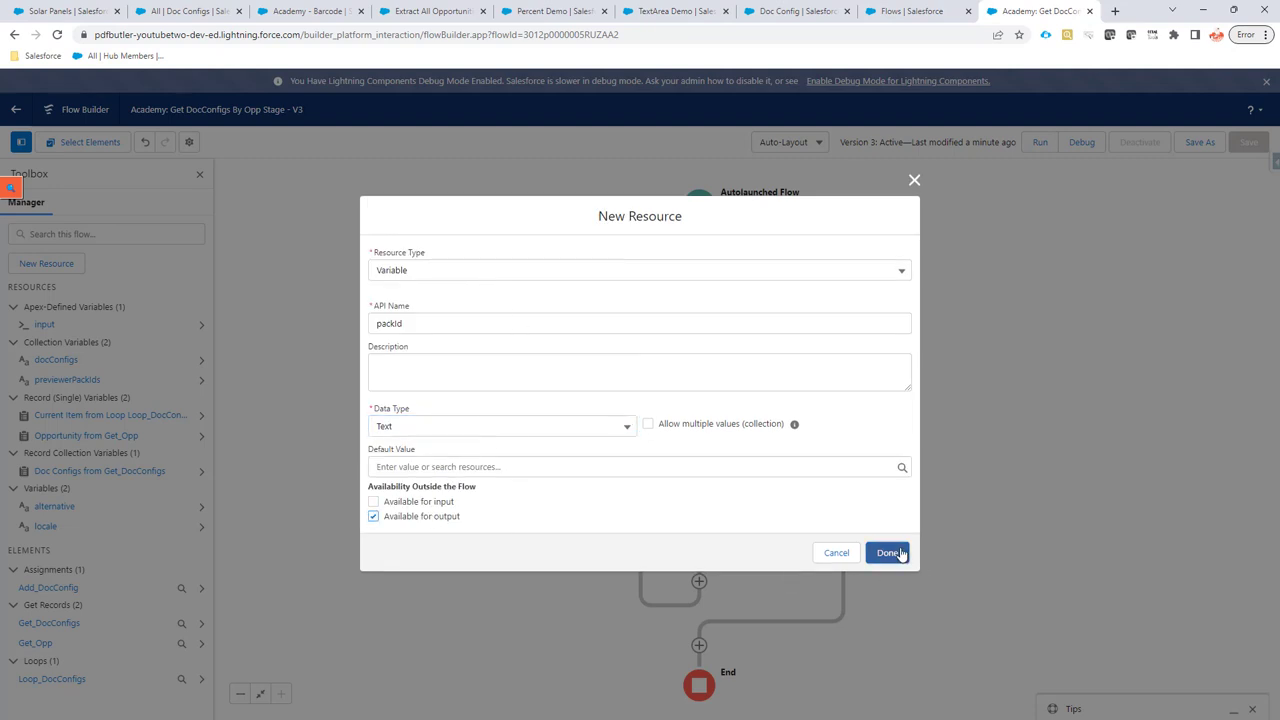
{"action": "left_click", "coordinate": [895, 552]}
{"action": "left_click", "coordinate": [699, 645]}
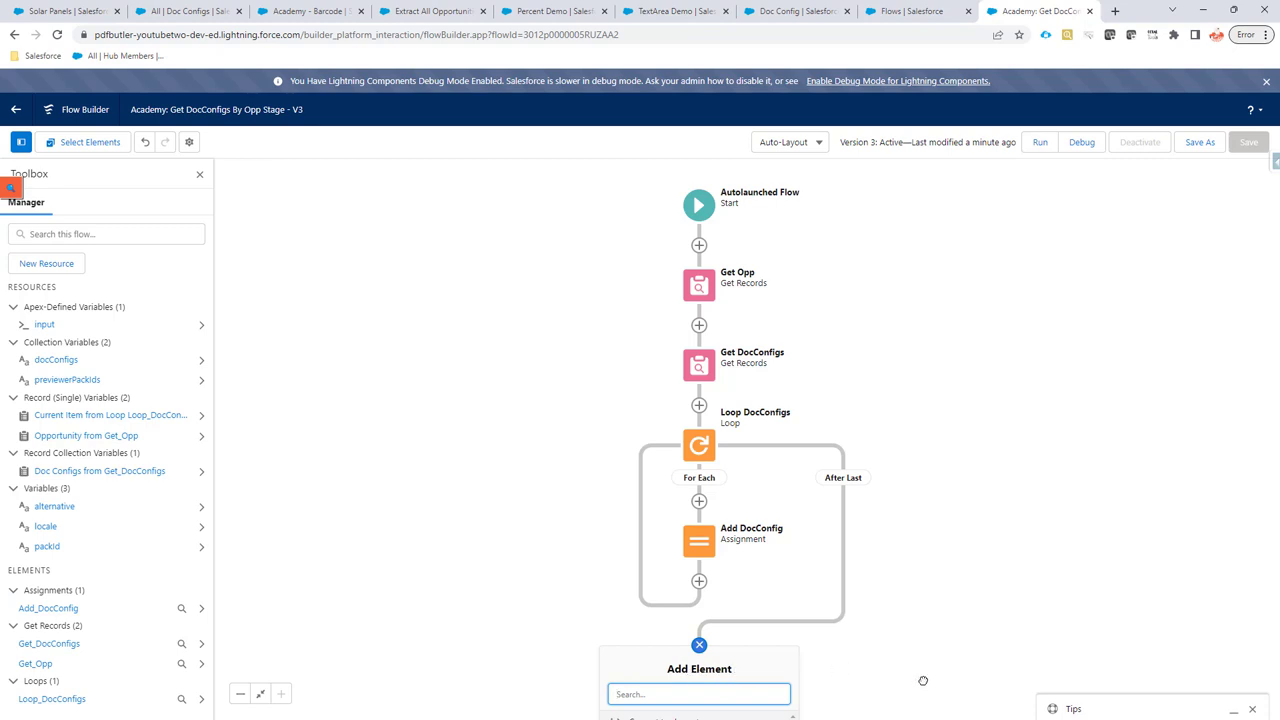
Insert an assignment before End that sets alternative Equals My Alt.
{"action": "left_click", "coordinate": [946, 509]}
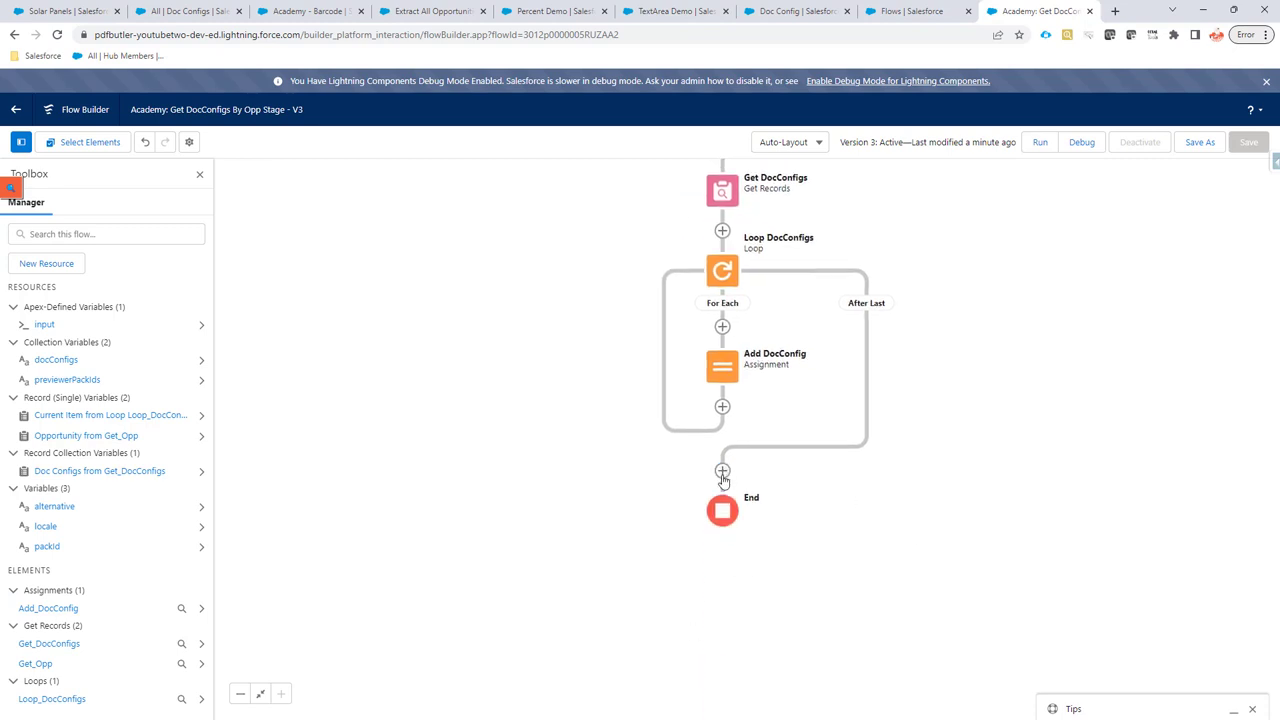
{"action": "left_click", "coordinate": [722, 470]}
{"action": "left_click", "coordinate": [687, 665]}
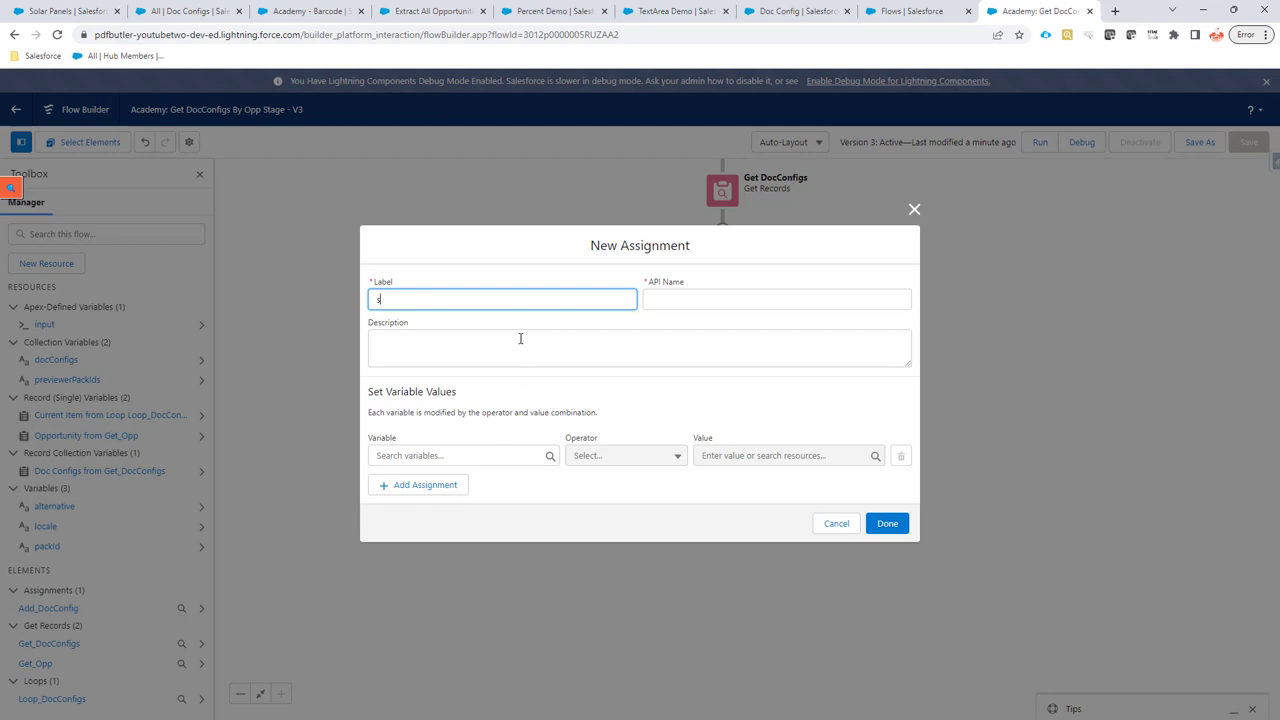
{"action": "left_click", "coordinate": [545, 455]}
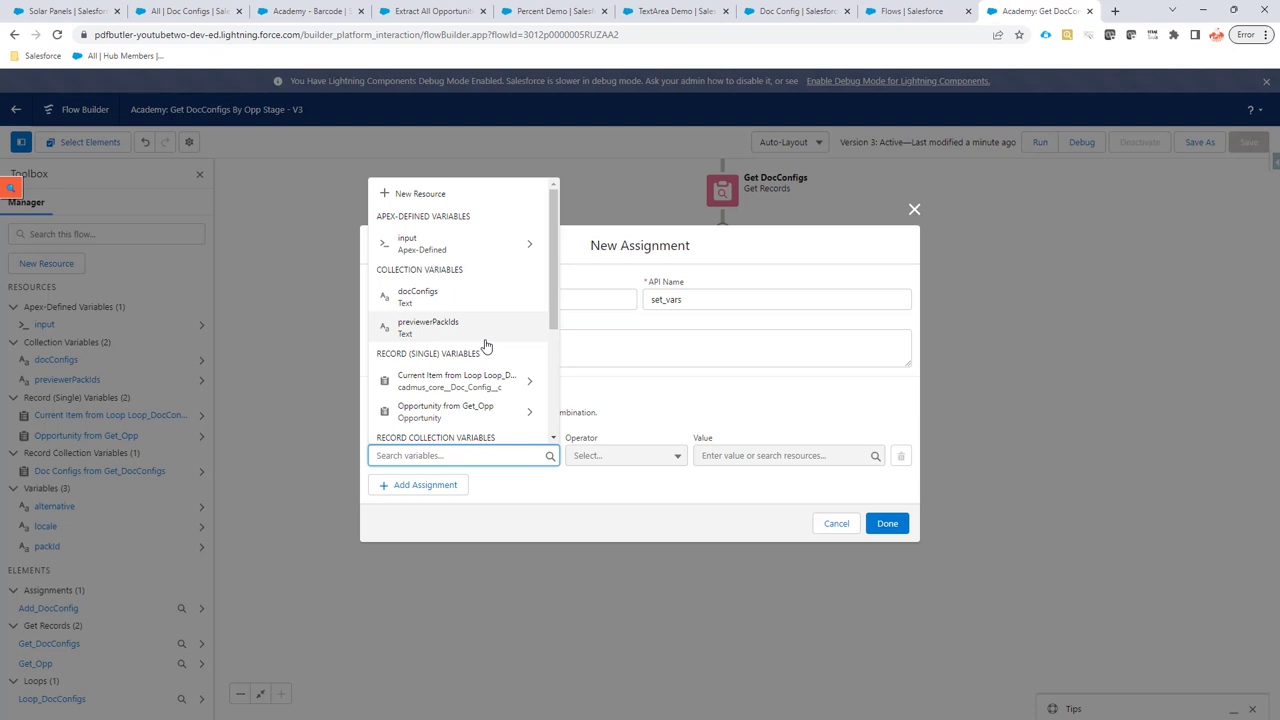
{"action": "type", "text": "al"}
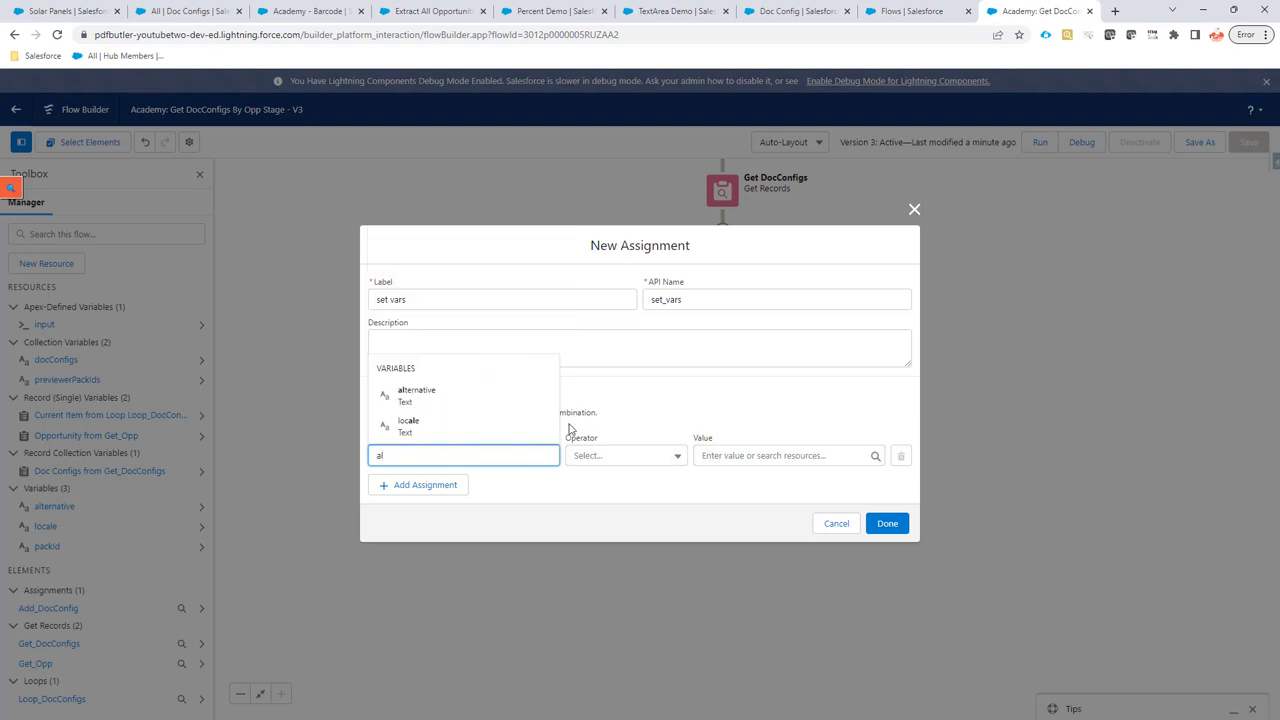
{"action": "left_click", "coordinate": [500, 388]}
{"action": "left_click", "coordinate": [803, 451]}
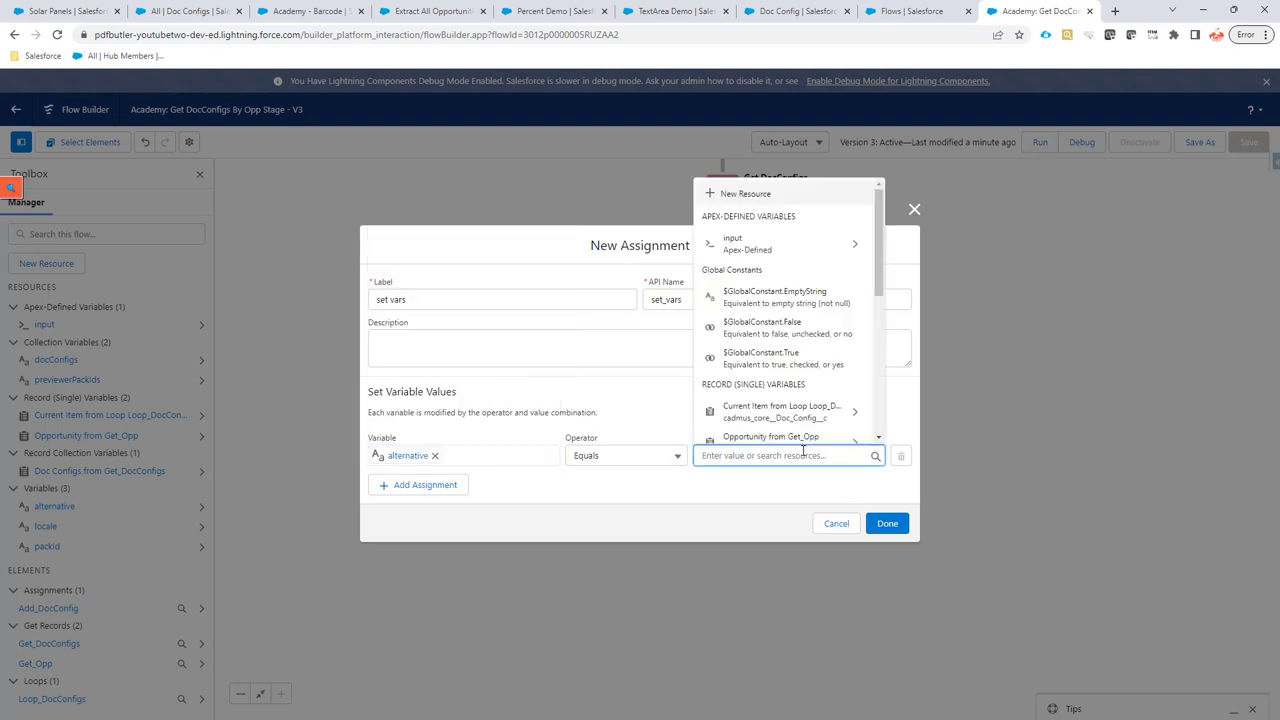
{"action": "type", "text": "My"}
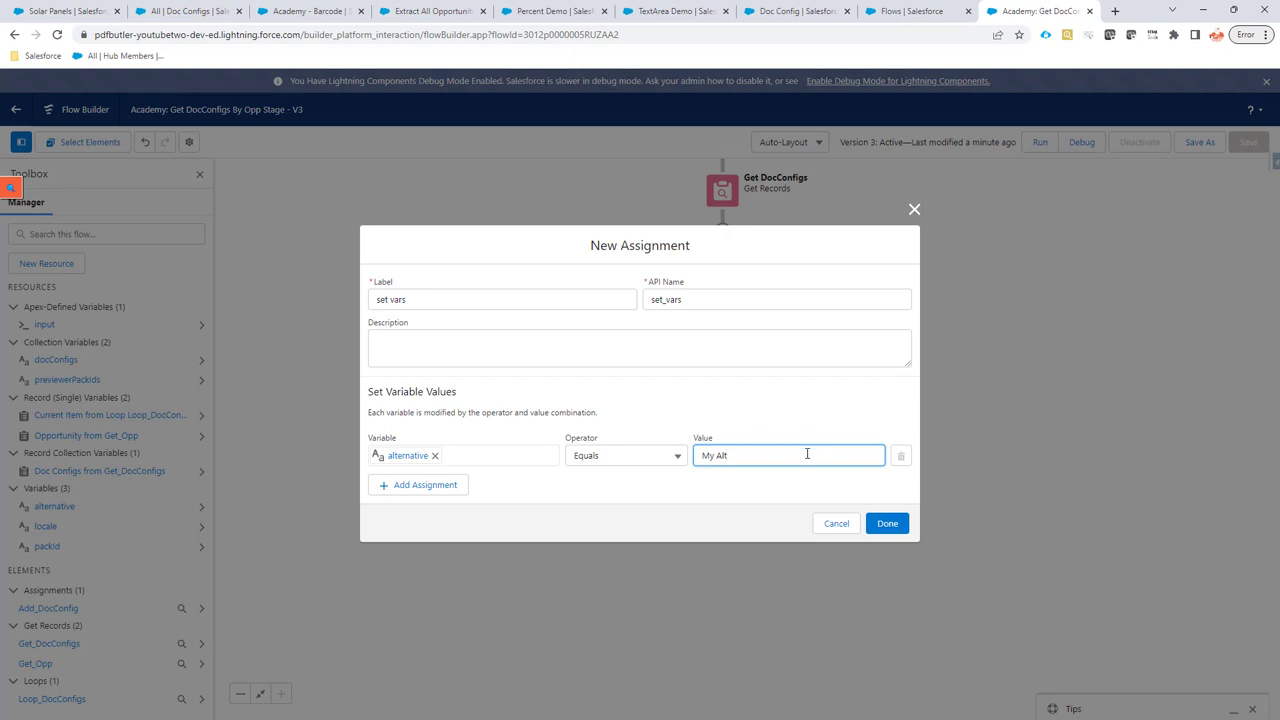
{"action": "type", "text": " Alt"}
Add a second assignment row setting locale Equals nl_BE.
{"action": "left_click", "coordinate": [420, 485]}
{"action": "left_click", "coordinate": [416, 477]}
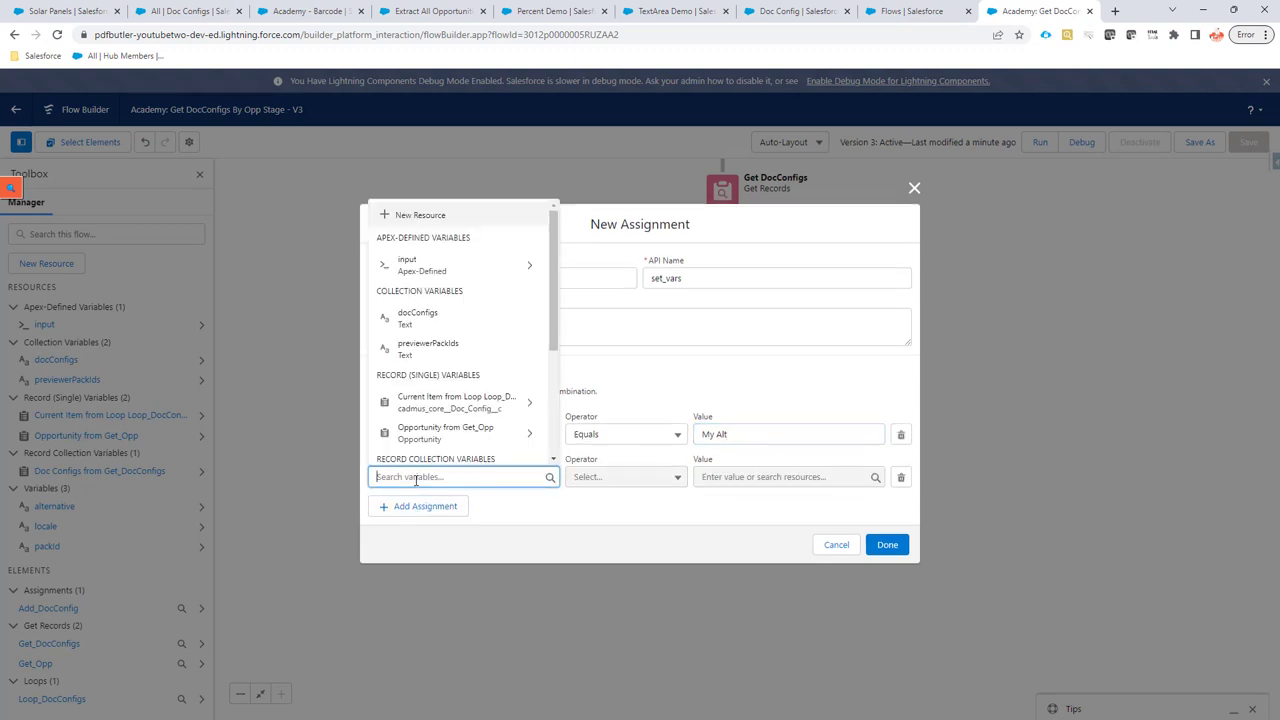
{"action": "type", "text": "loca"}
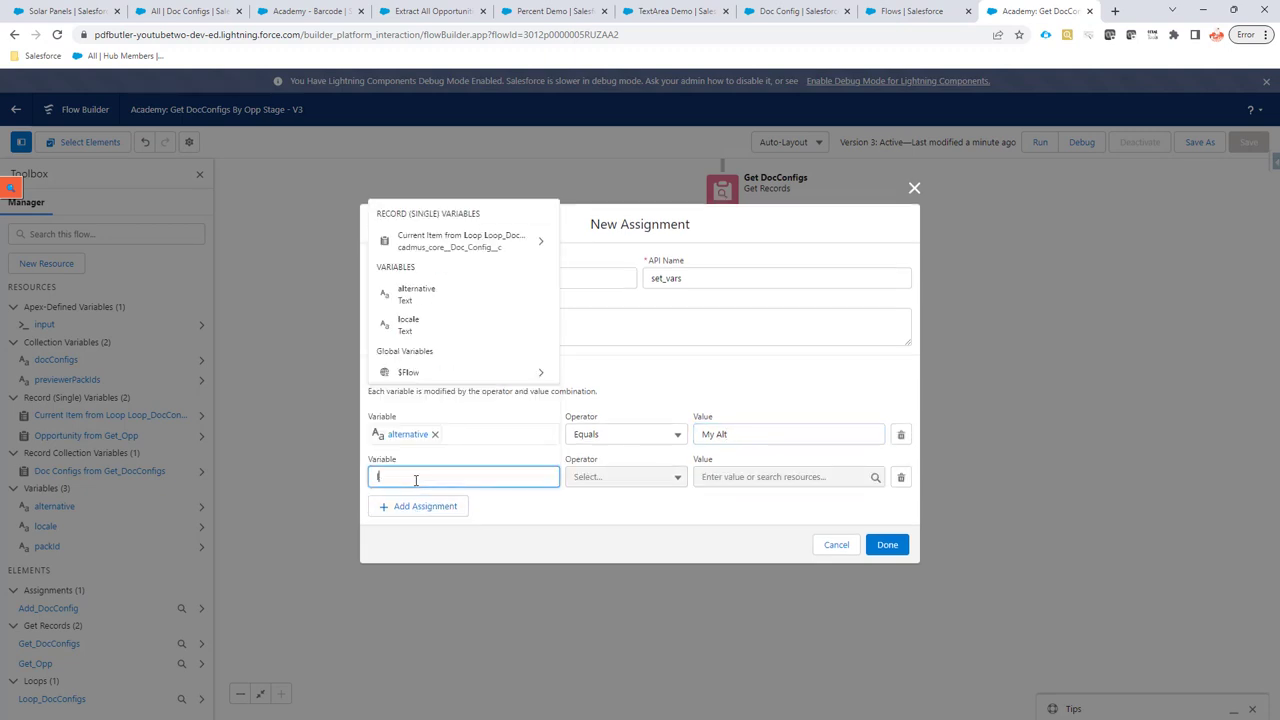
{"action": "left_click", "coordinate": [413, 452]}
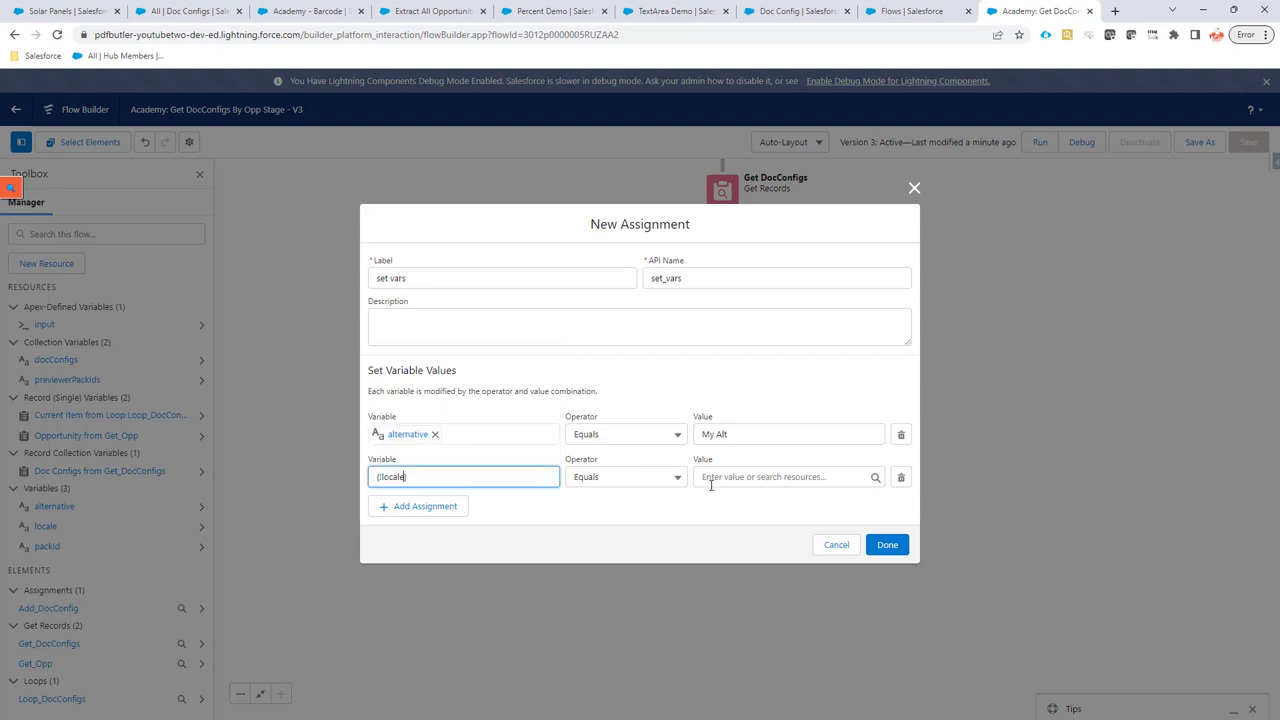
{"action": "left_click", "coordinate": [718, 479]}
{"action": "type", "text": "nl_BE"}
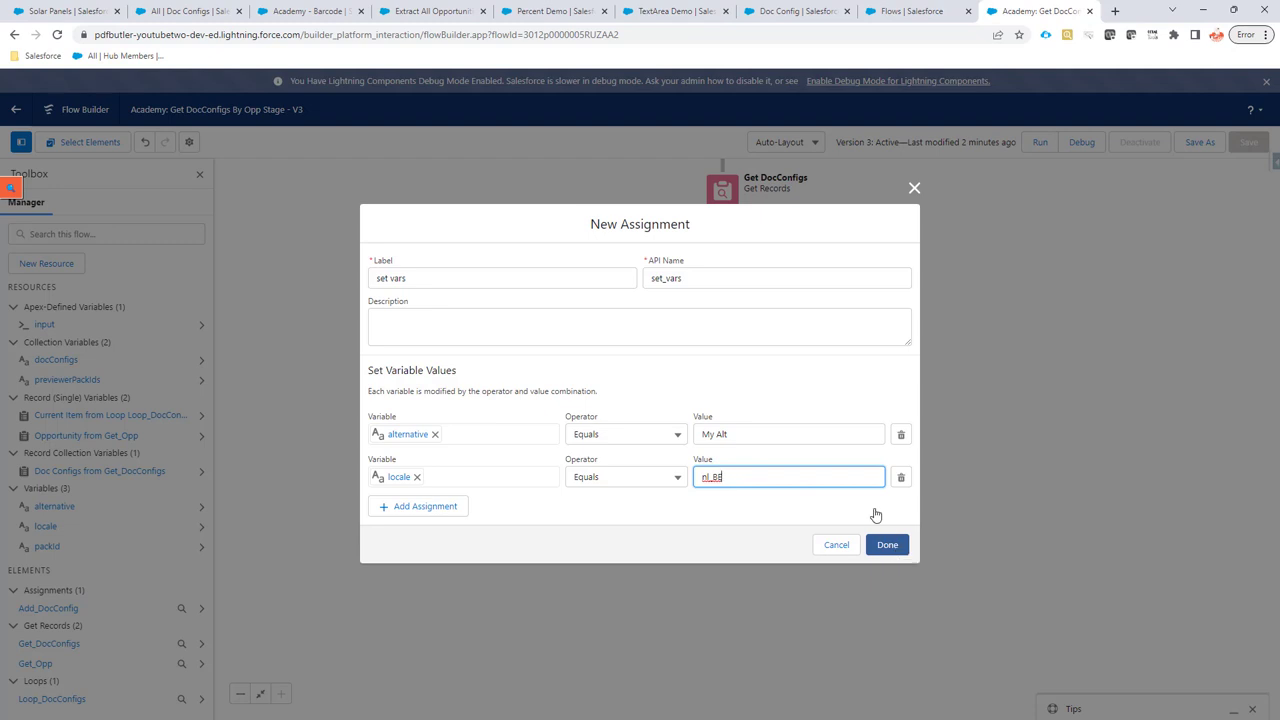
Switch back to the Solar Panels opportunity page.
{"action": "left_click", "coordinate": [157, 10]}
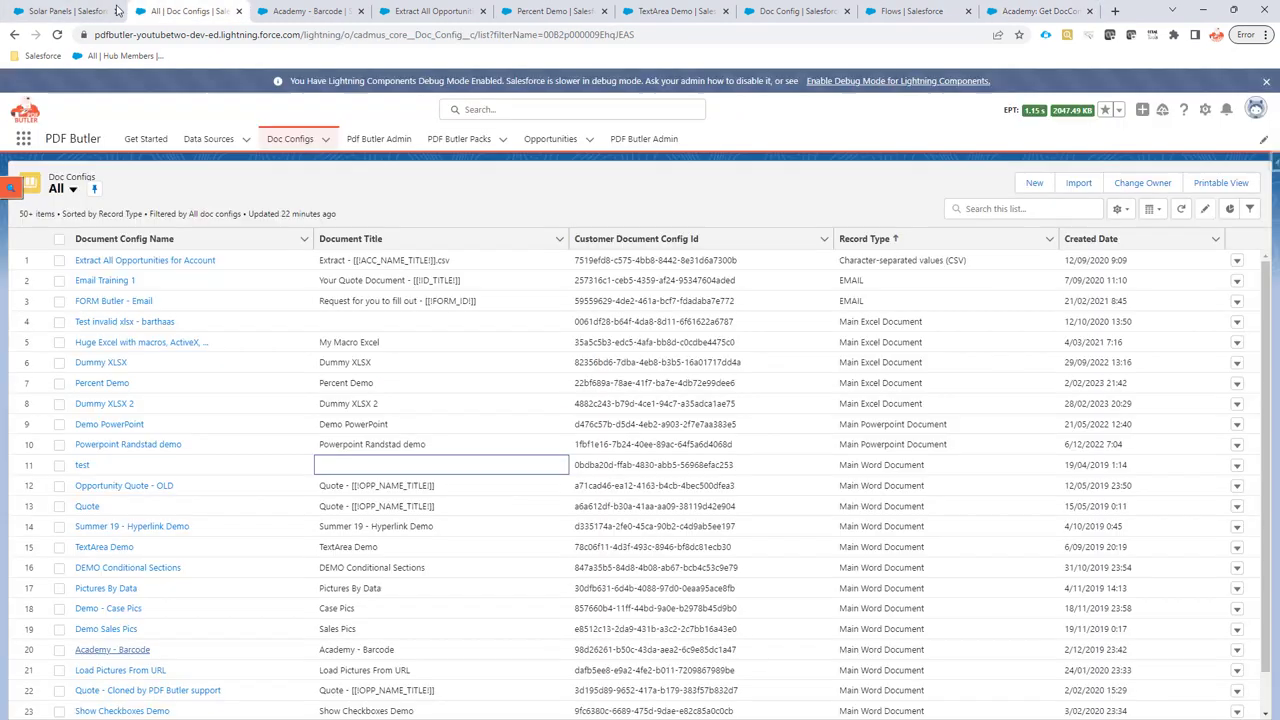
{"action": "left_click", "coordinate": [65, 10]}
{"action": "scroll", "coordinate": [897, 297], "scroll_direction": "up", "scroll_amount": 3}
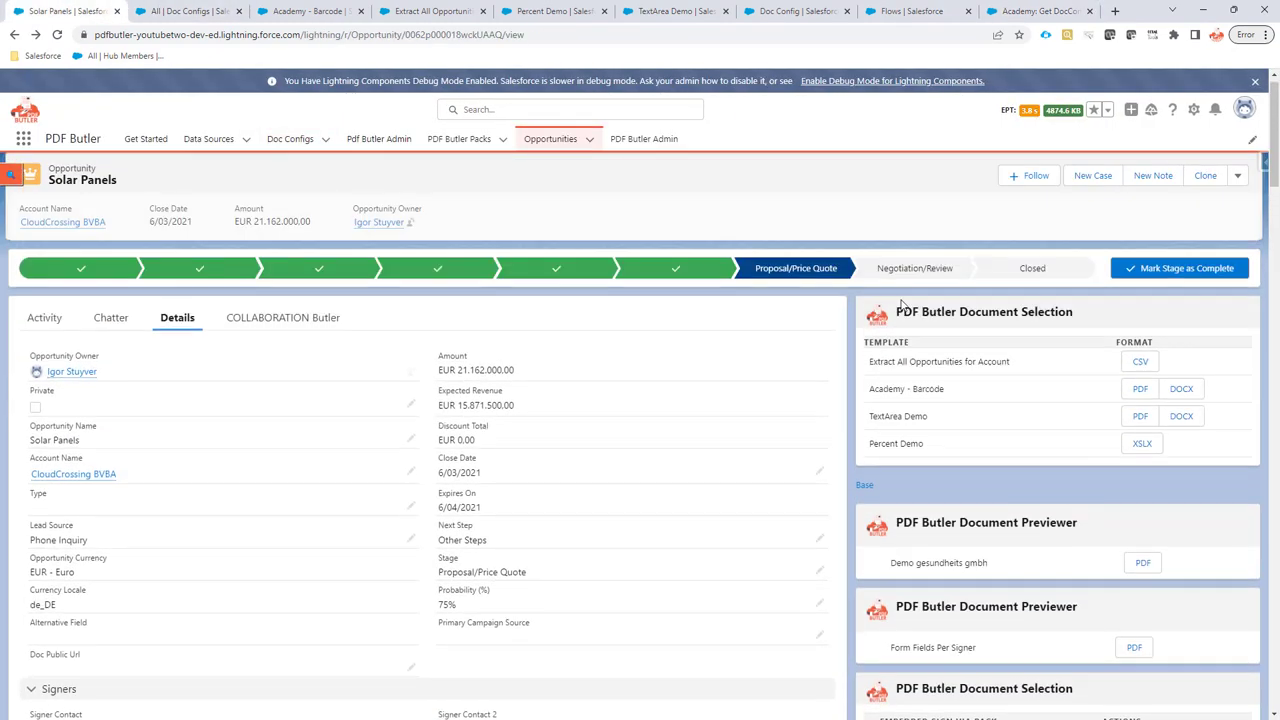